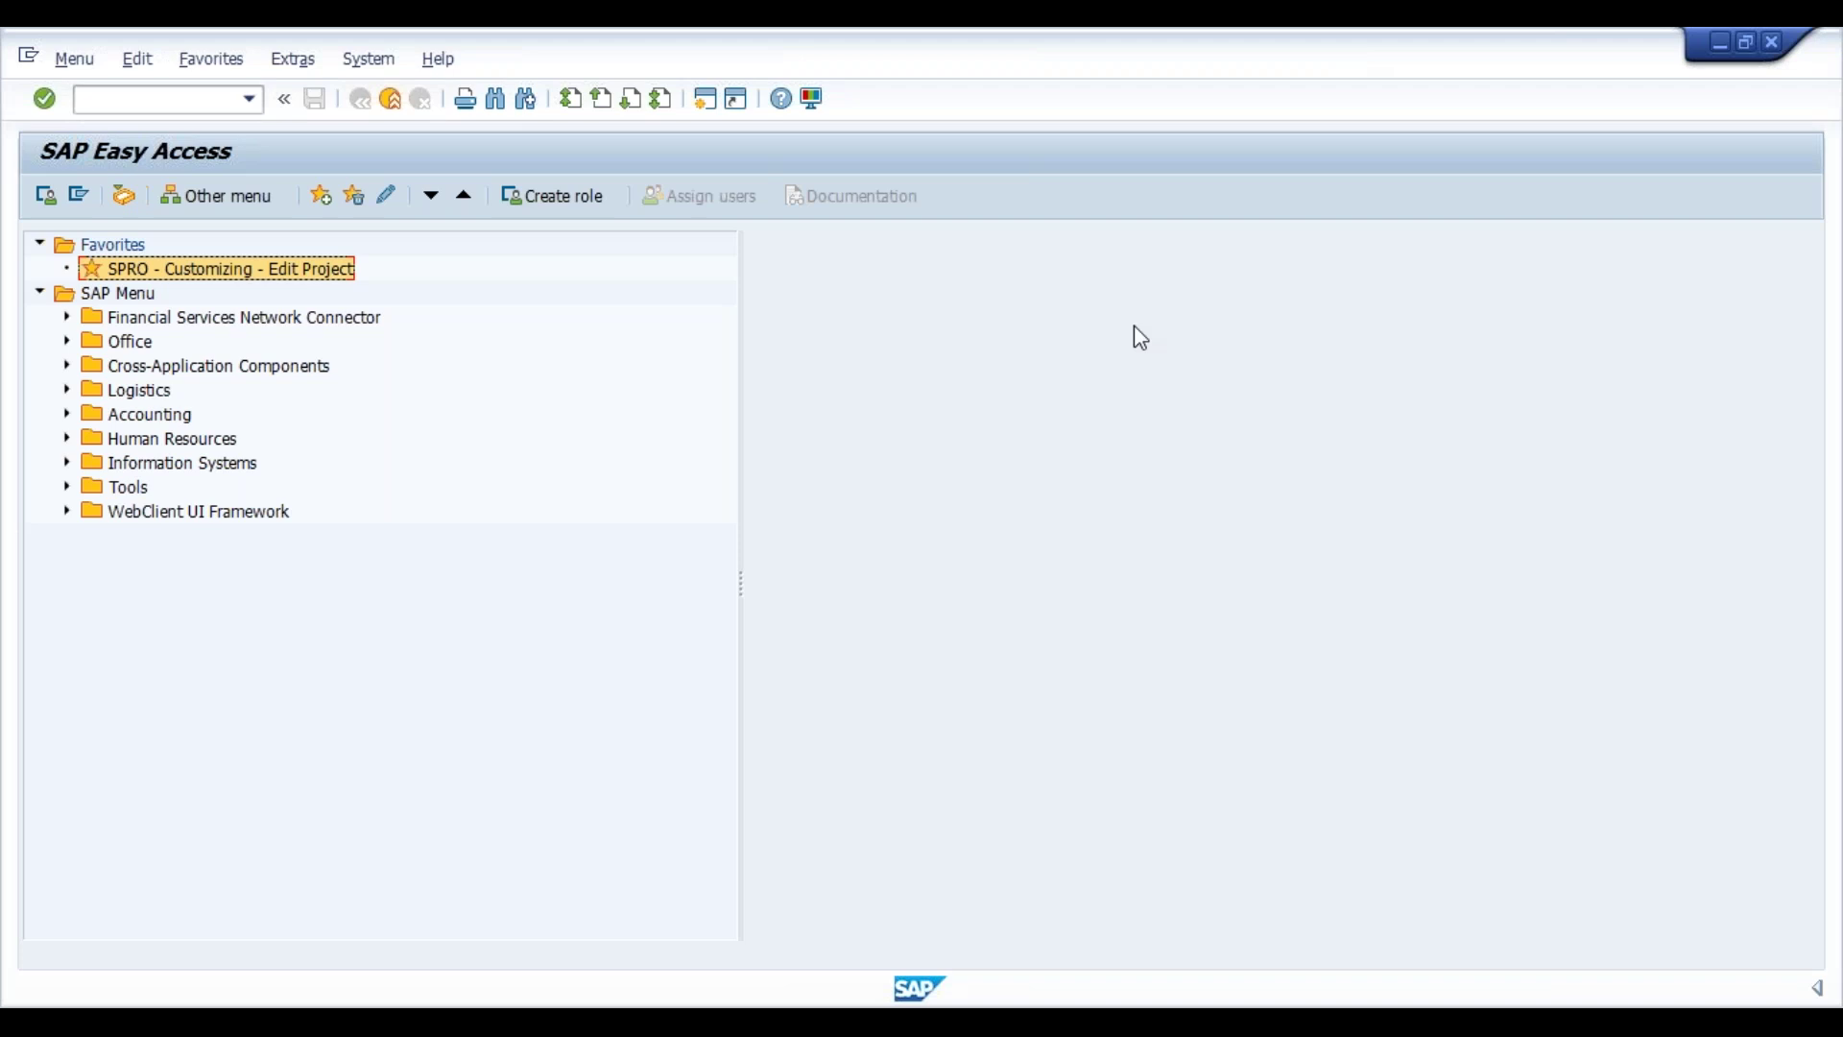
click(1363, 60)
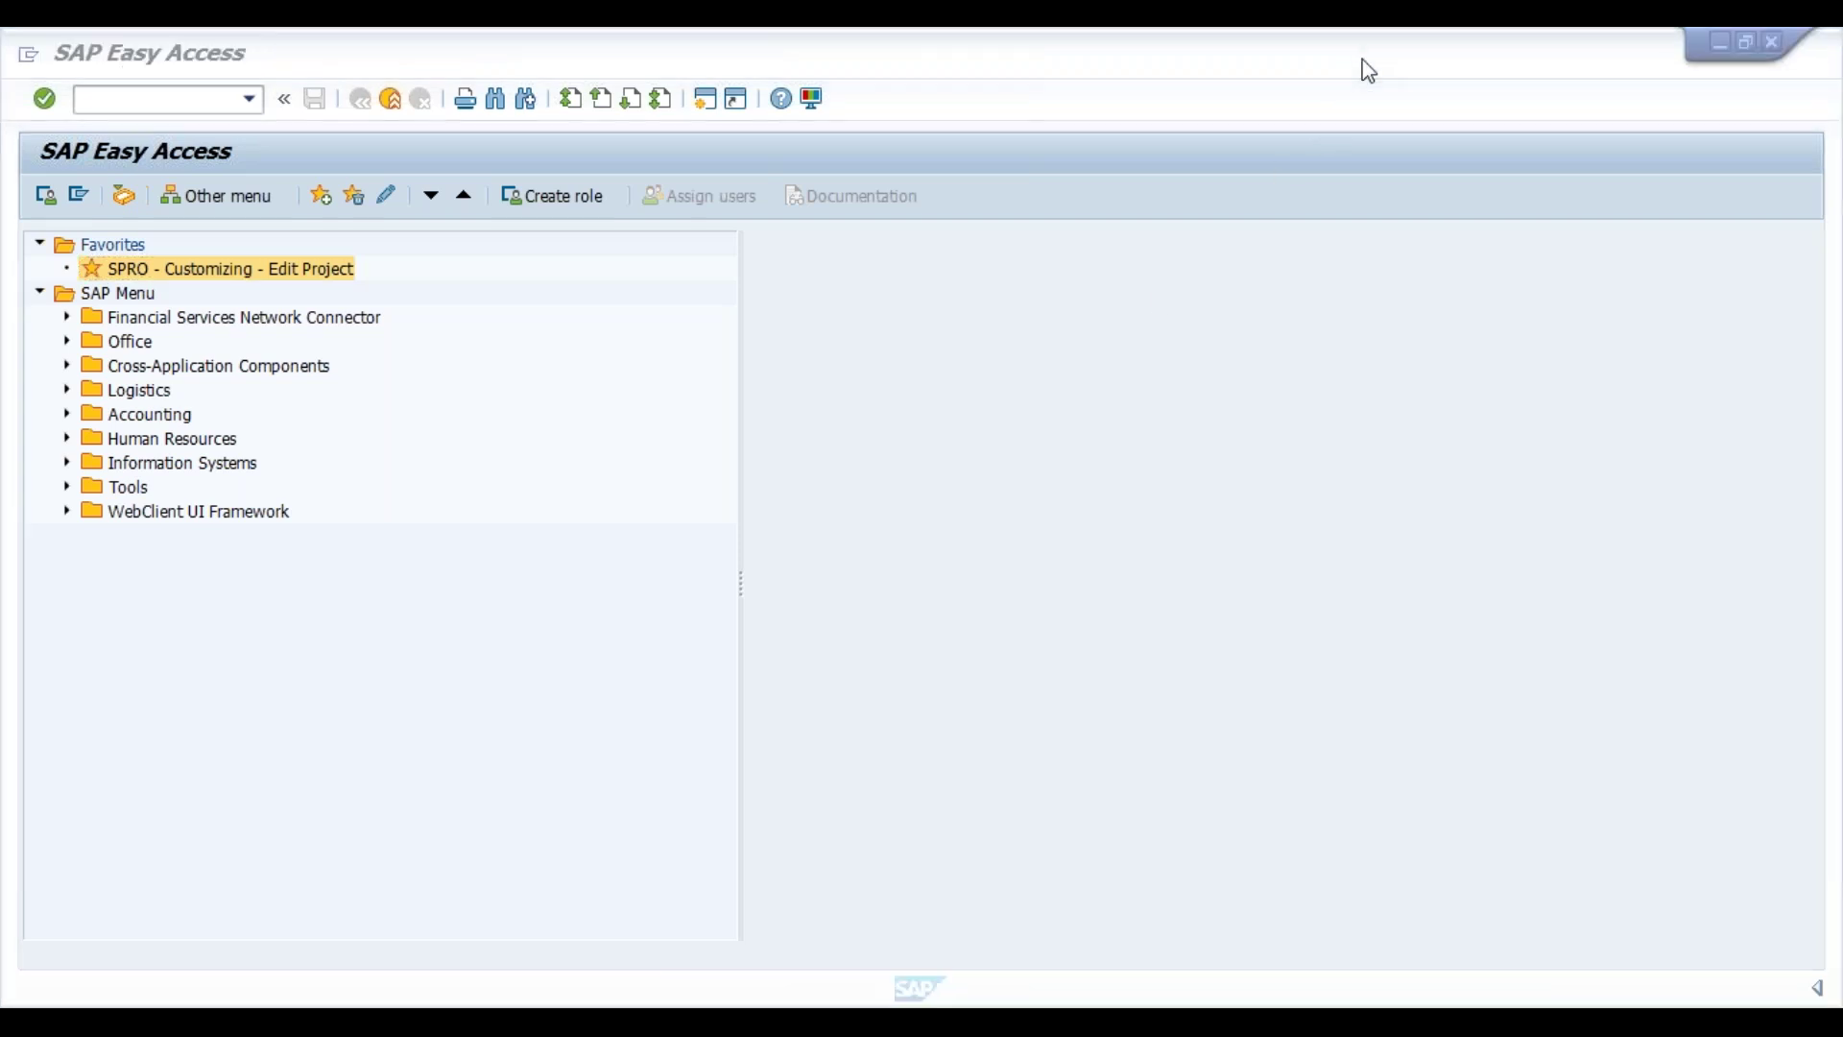
click(1363, 59)
click(1339, 290)
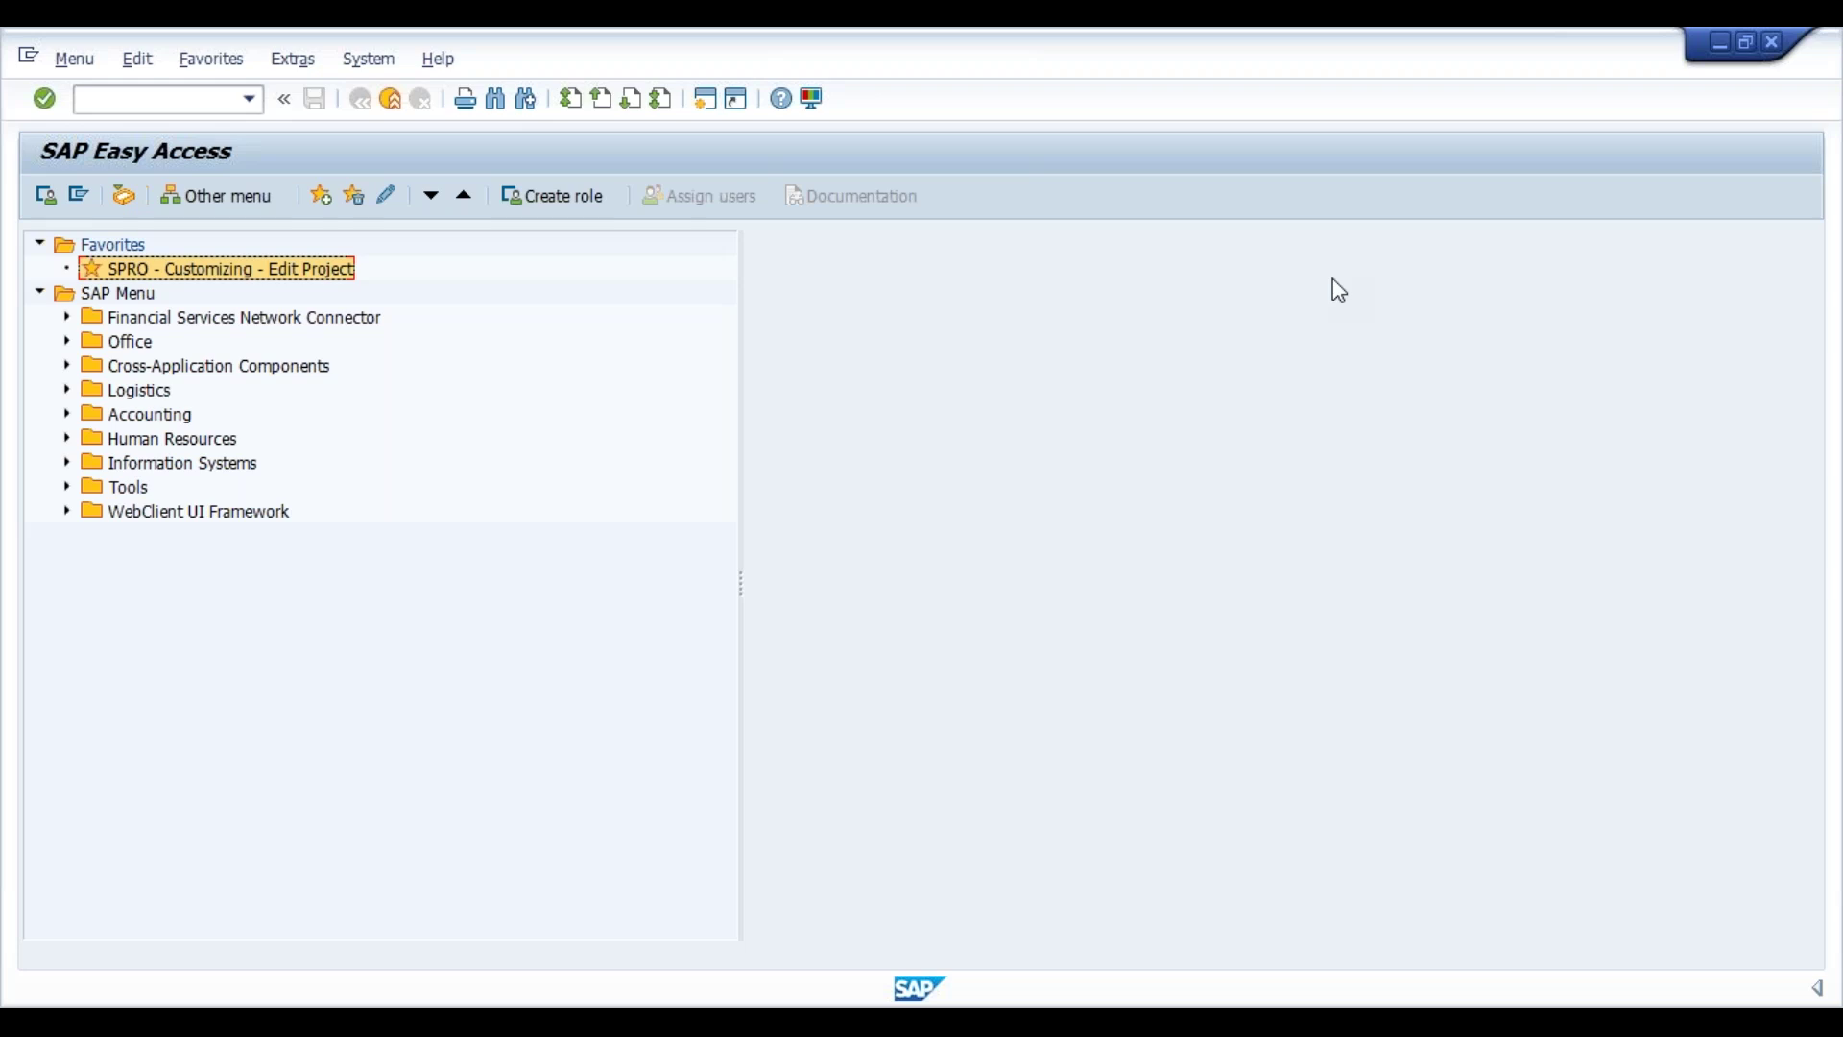
Step: Open the SAP Customizing Implementation Guide from the SPRO favorite and expand its Payroll node
double_click(147, 276)
click(145, 197)
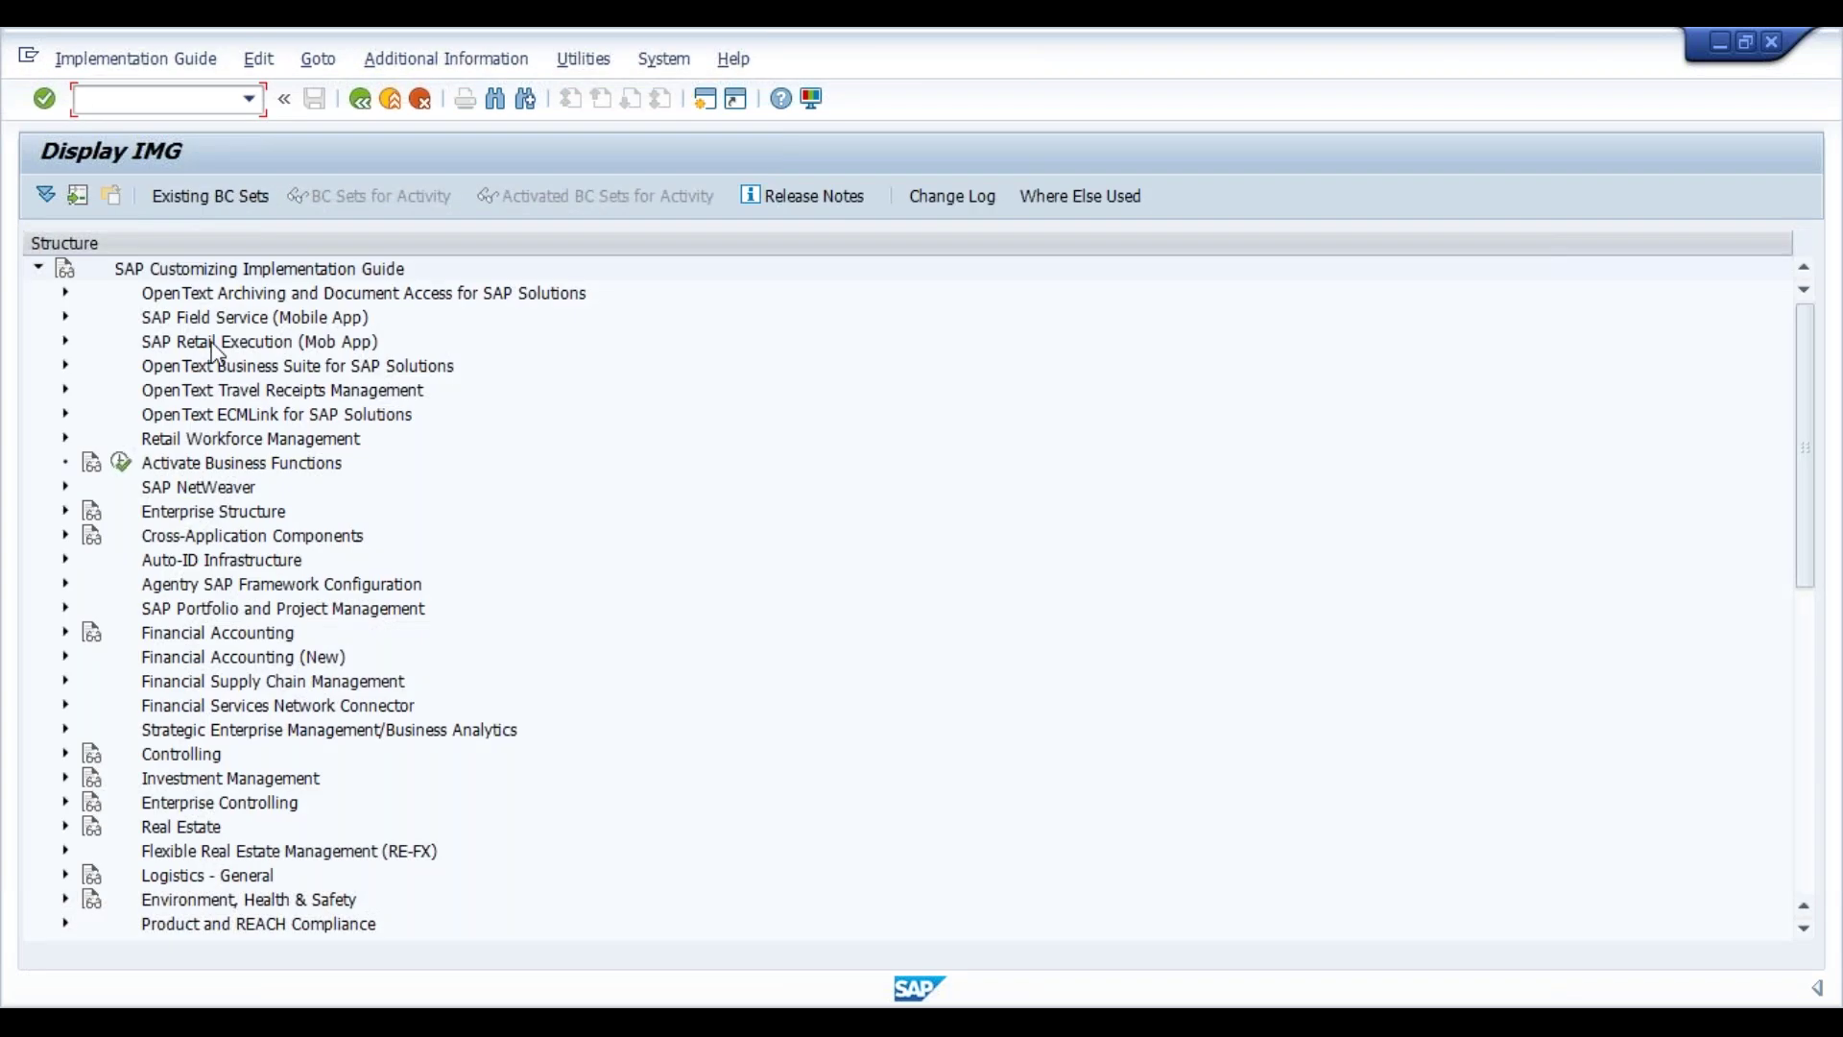
click(212, 346)
key(Down)
key(Down)
key(Down)
key(Down)
key(Down)
key(Down)
key(Down)
key(Down)
key(Down)
key(Down)
key(Down)
key(Down)
key(Down)
key(Down)
key(Down)
key(Down)
key(Down)
key(Down)
key(Down)
key(Down)
key(Down)
key(Down)
key(Down)
key(Down)
key(Down)
key(Down)
key(Down)
key(Down)
key(Down)
key(Down)
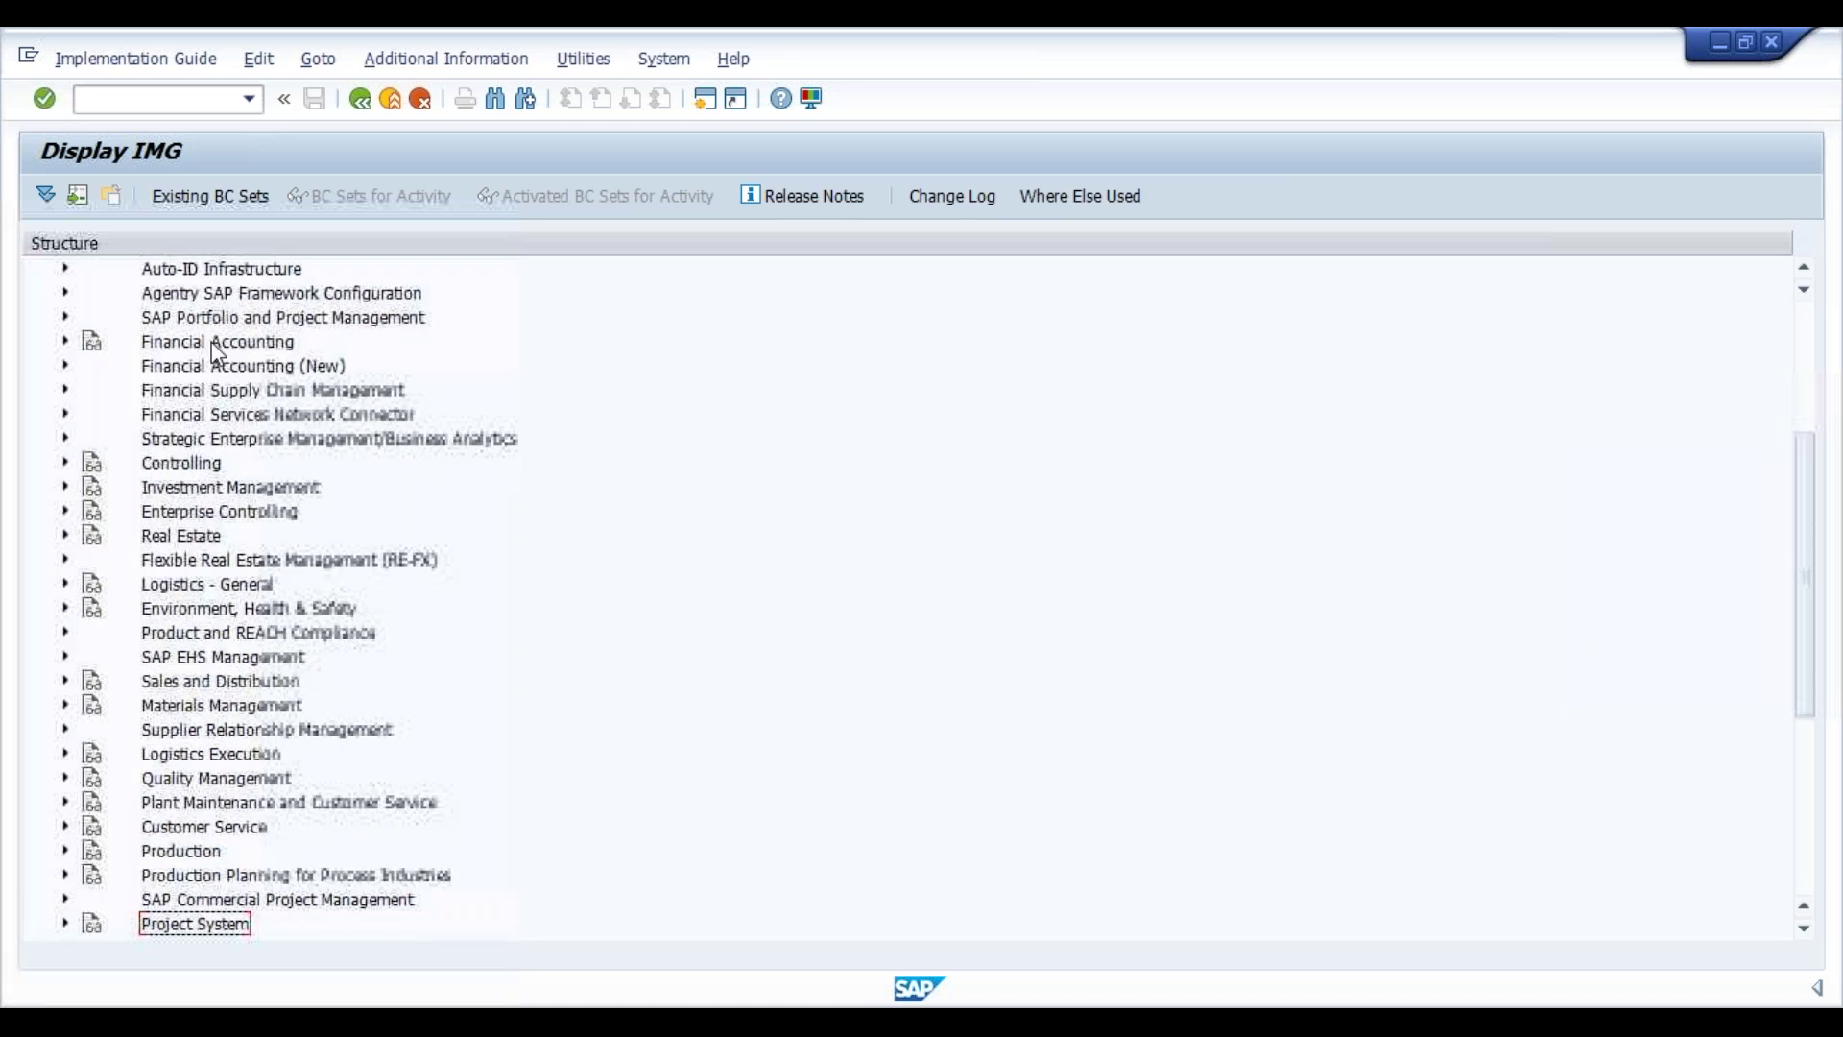
key(Down)
key(Down)
key(Down)
key(Down)
key(Up)
key(Right)
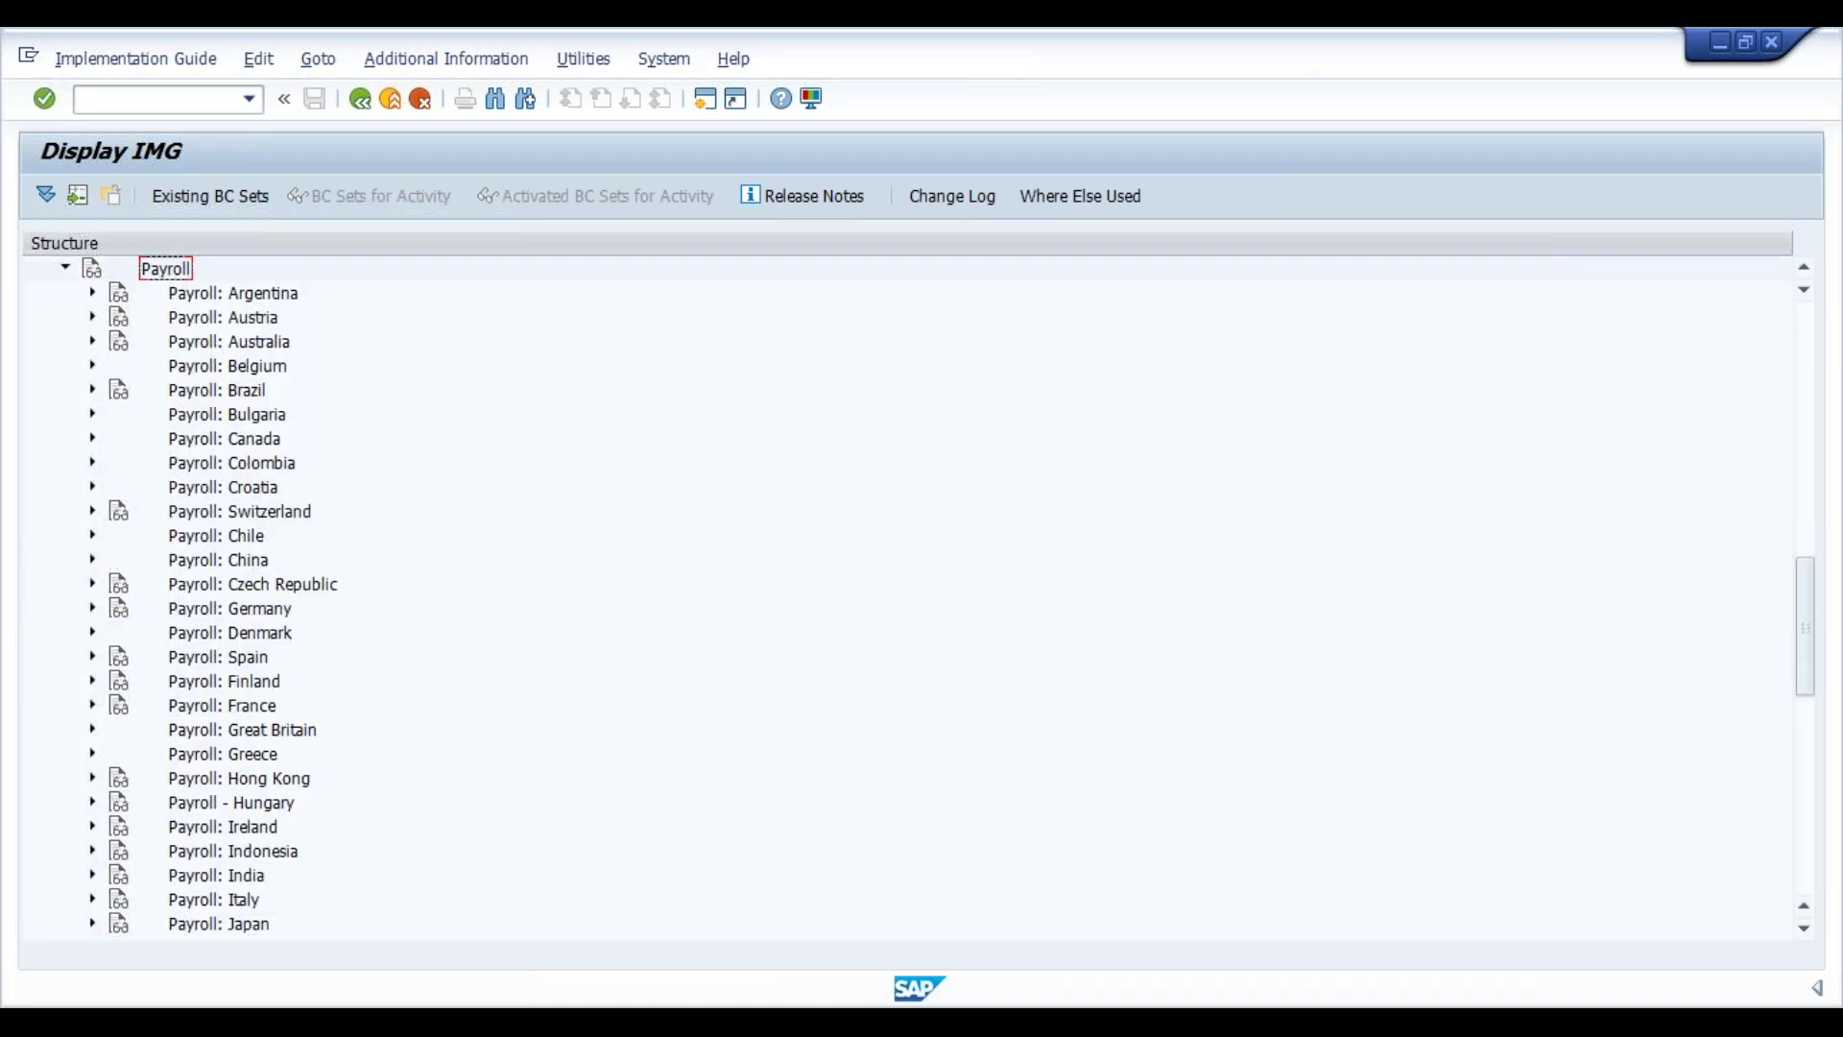
Step: Expand the Payroll: India node within the Payroll structure
key(Down)
key(Down)
key(Down)
key(Down)
key(Down)
key(Down)
key(Down)
key(Down)
key(Down)
key(Down)
key(Down)
key(Down)
key(Down)
key(Down)
key(Down)
key(Down)
key(Down)
key(Down)
key(Down)
key(Down)
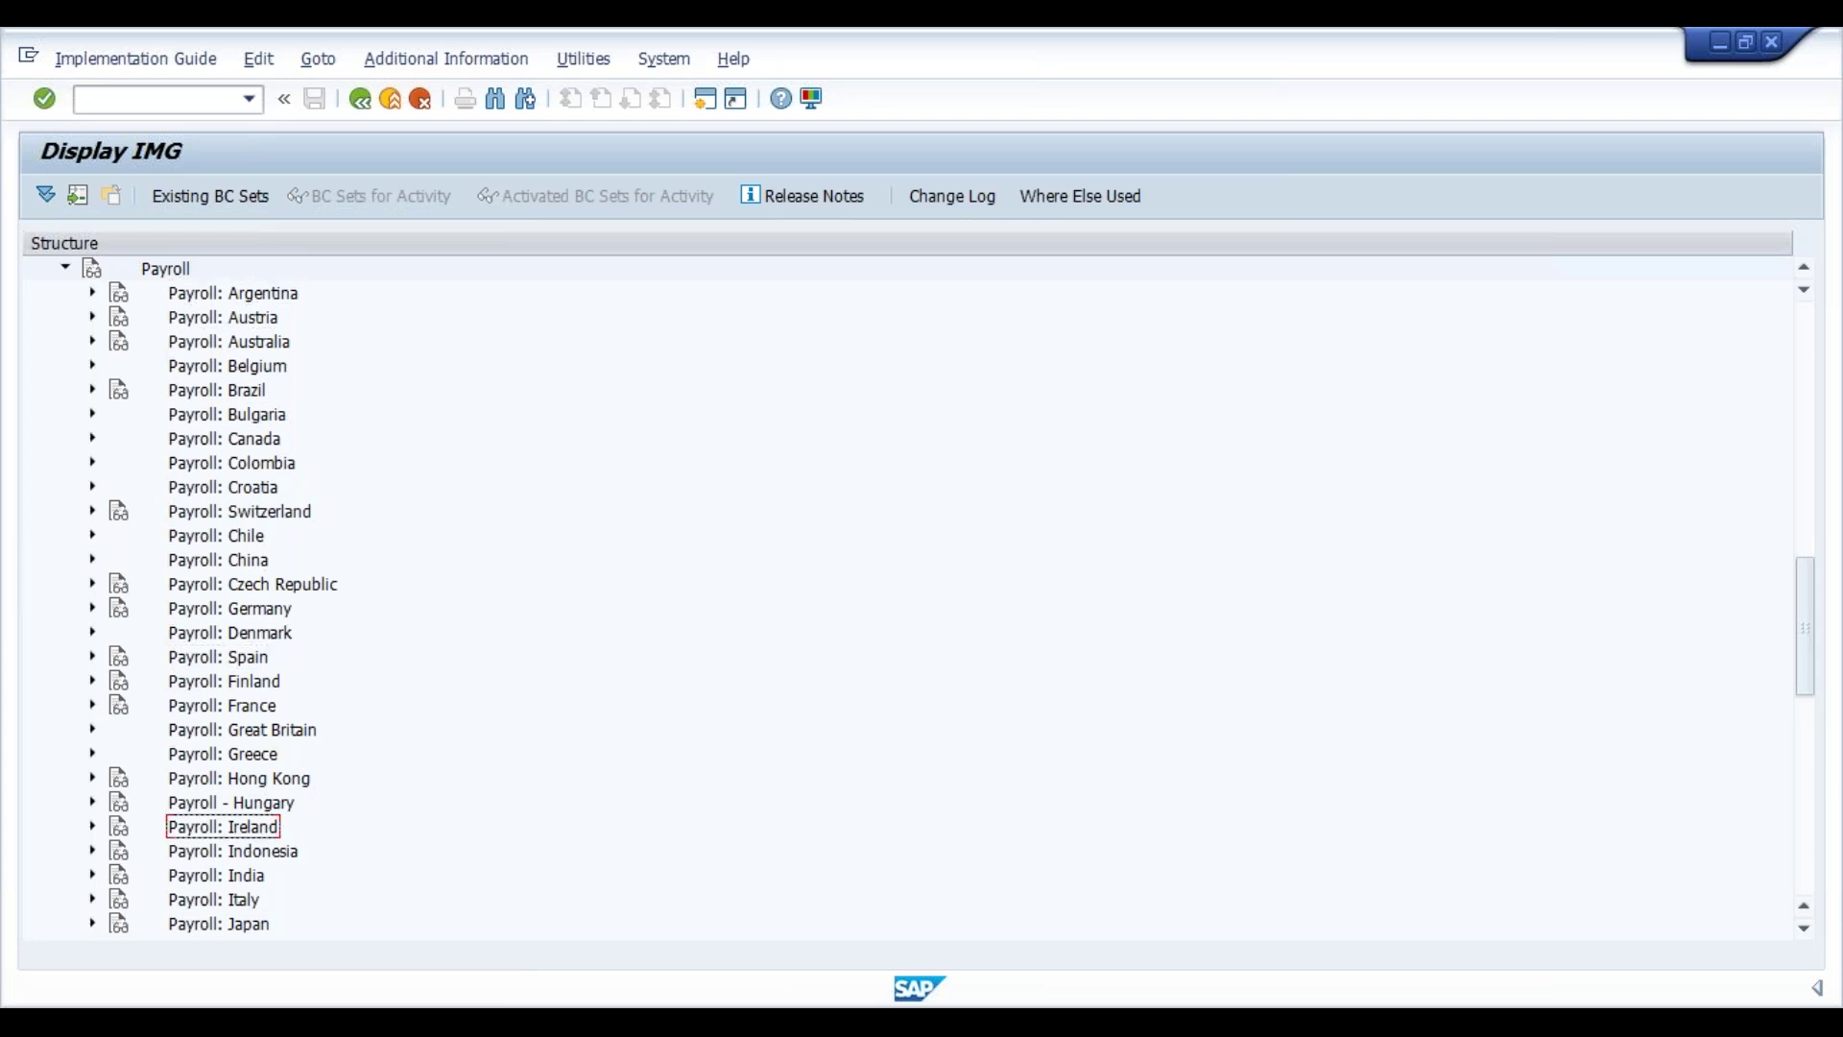
key(Down)
key(Right)
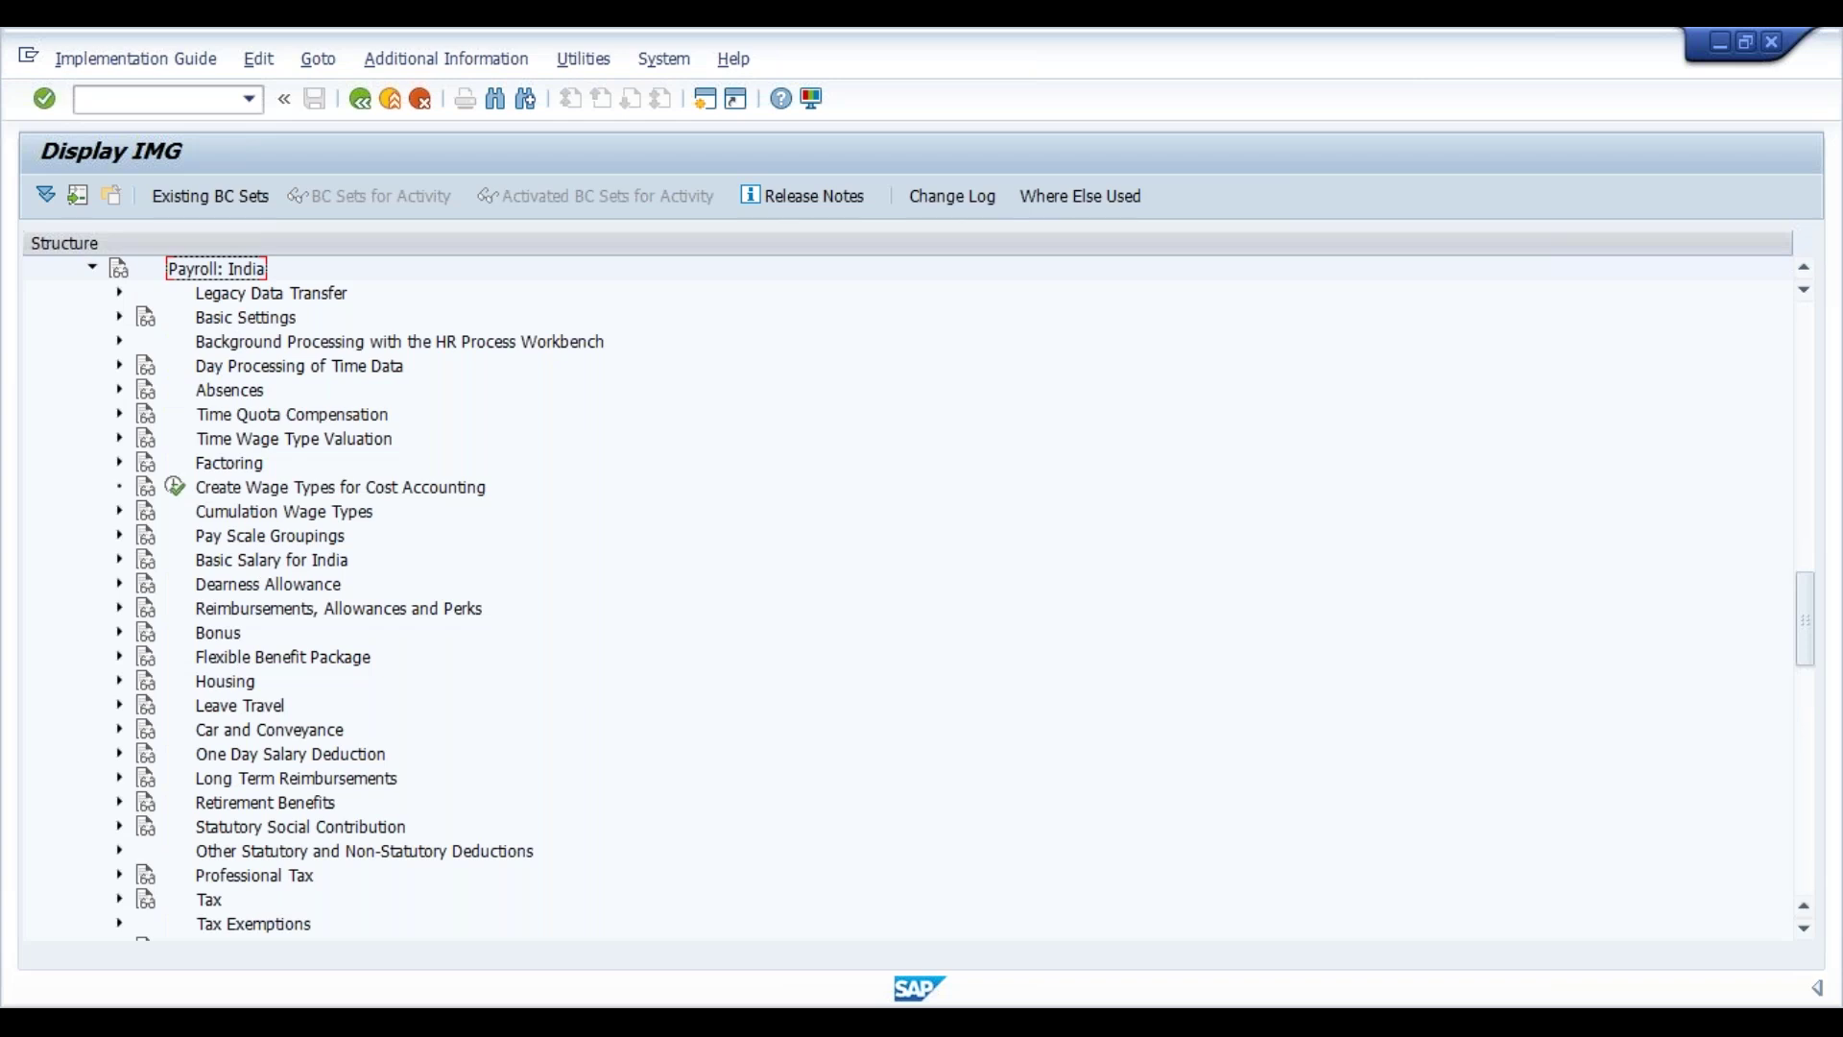
Step: Under Payroll: India, expand Statutory Social Contribution and its Employees' State Insurance node
key(Down)
key(Down)
key(Down)
key(Down)
key(Down)
key(Down)
key(Down)
key(Down)
key(Down)
key(Down)
key(Down)
key(Down)
key(Down)
key(Down)
key(Down)
key(Down)
key(Down)
key(Down)
key(Down)
key(Down)
key(Down)
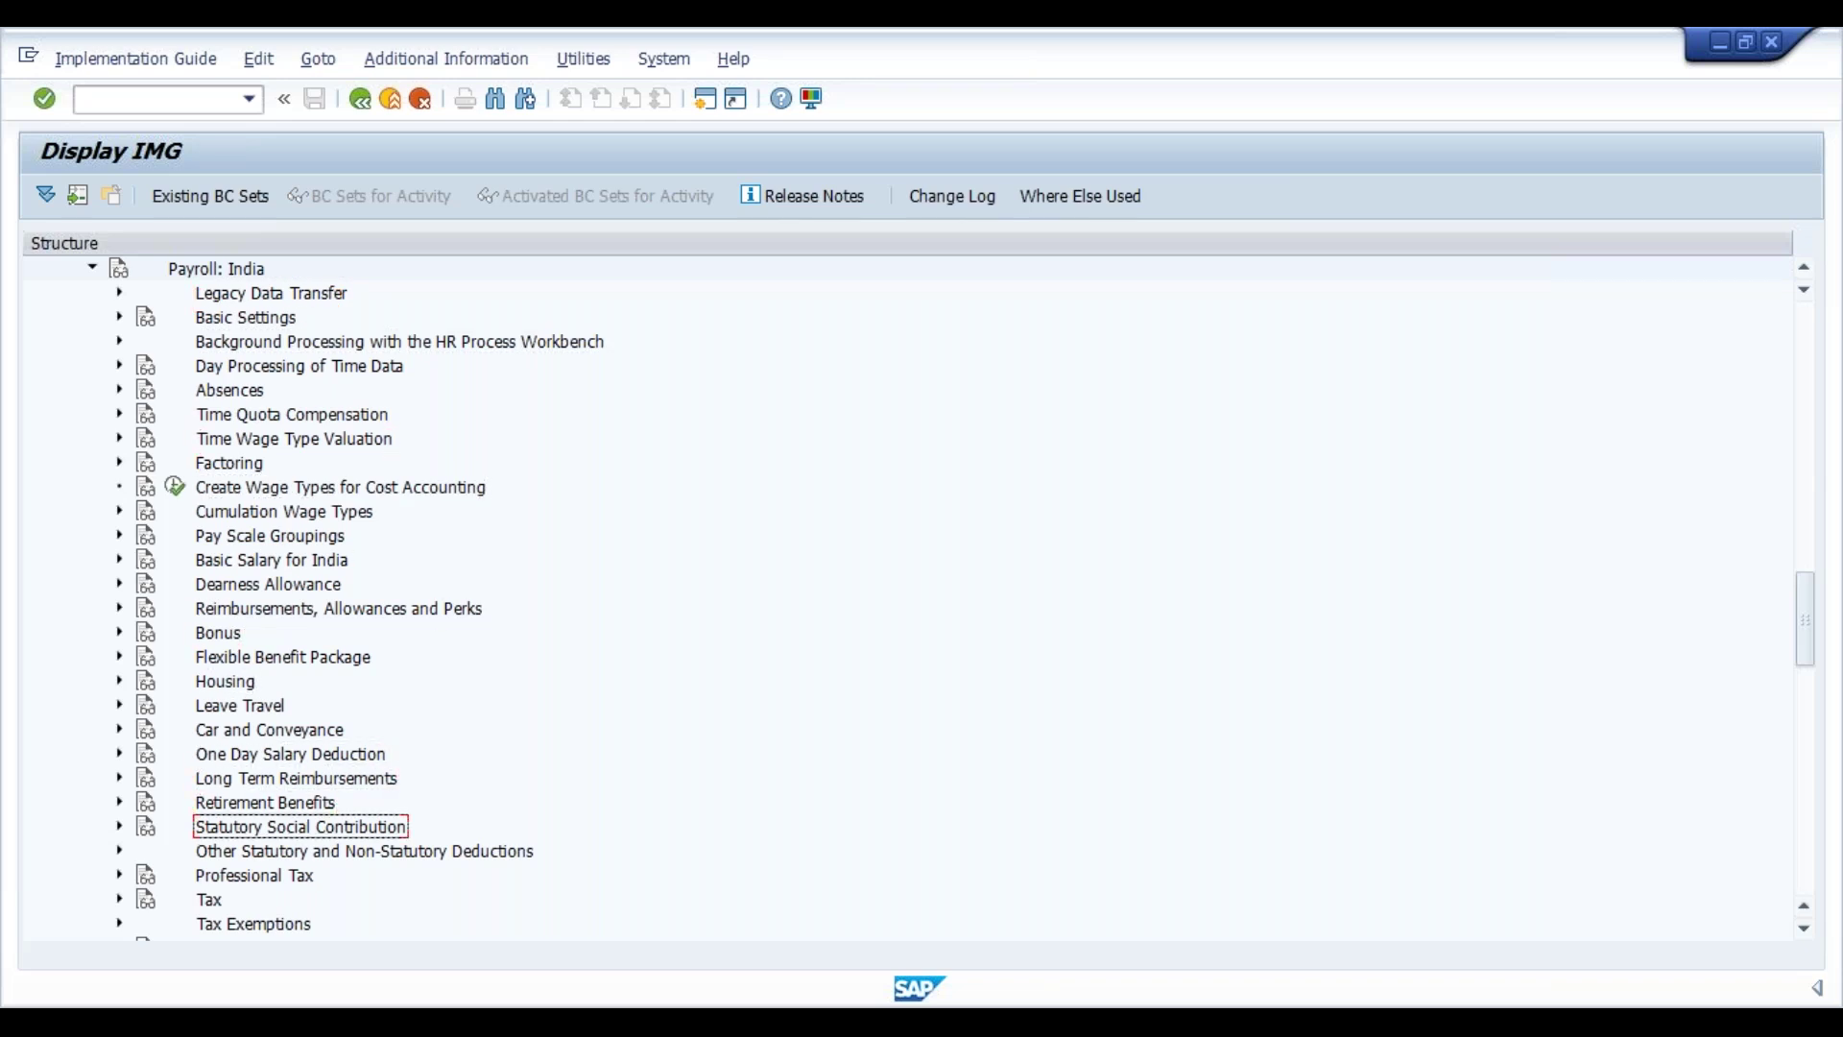
key(Right)
key(Down)
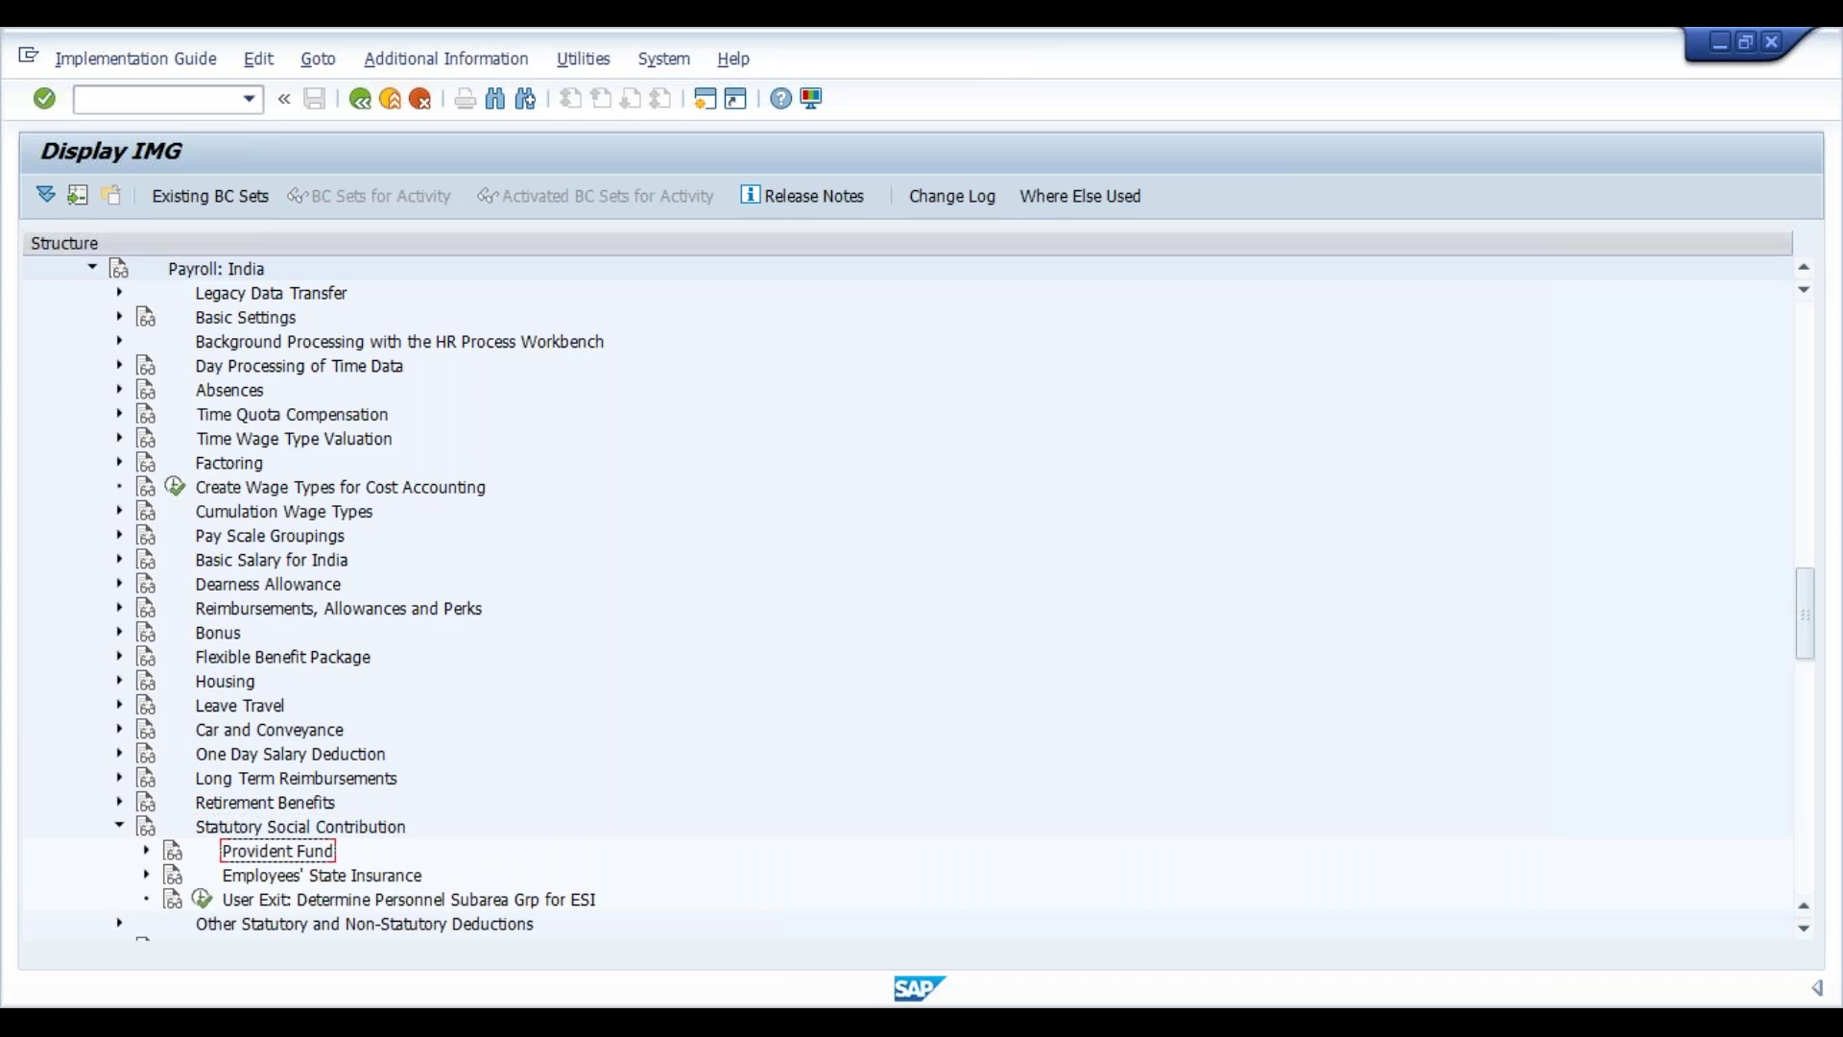
key(Down)
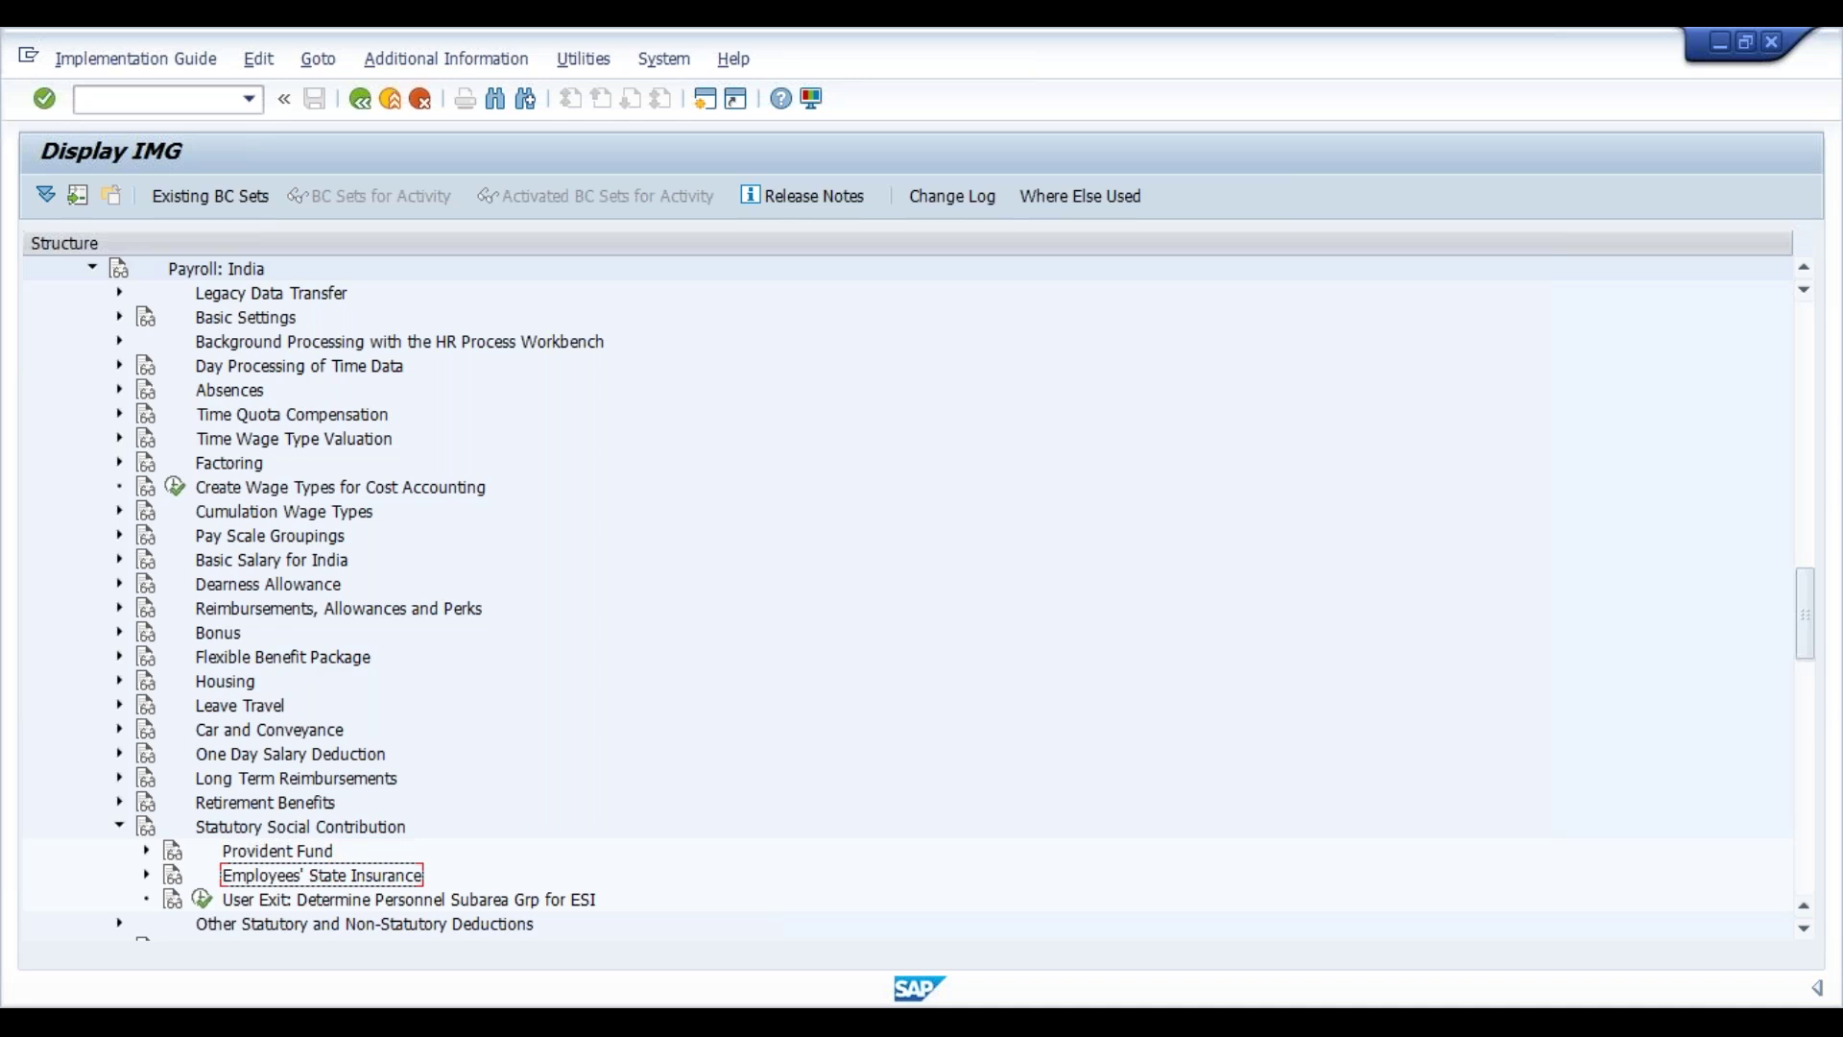
key(Right)
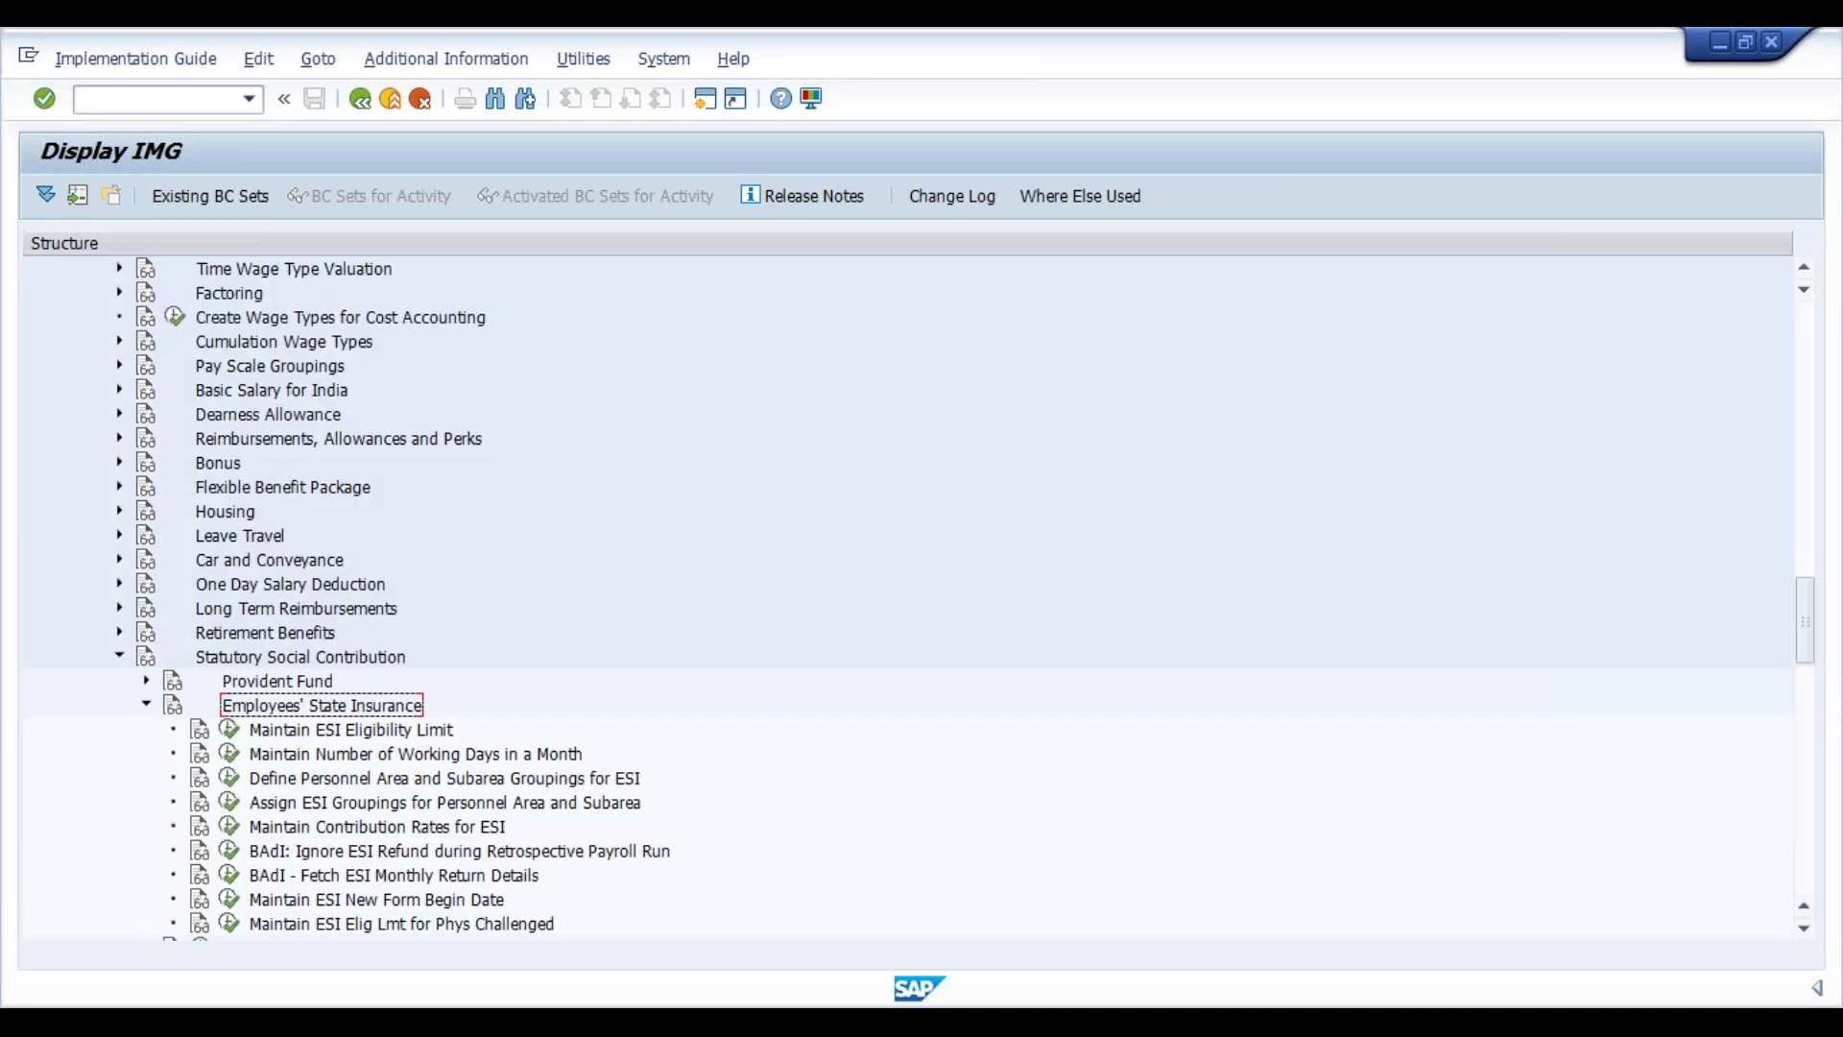
Step: Execute Maintain ESI Eligibility Limit and open its Maintain ESI Basis Limit activity
key(Down)
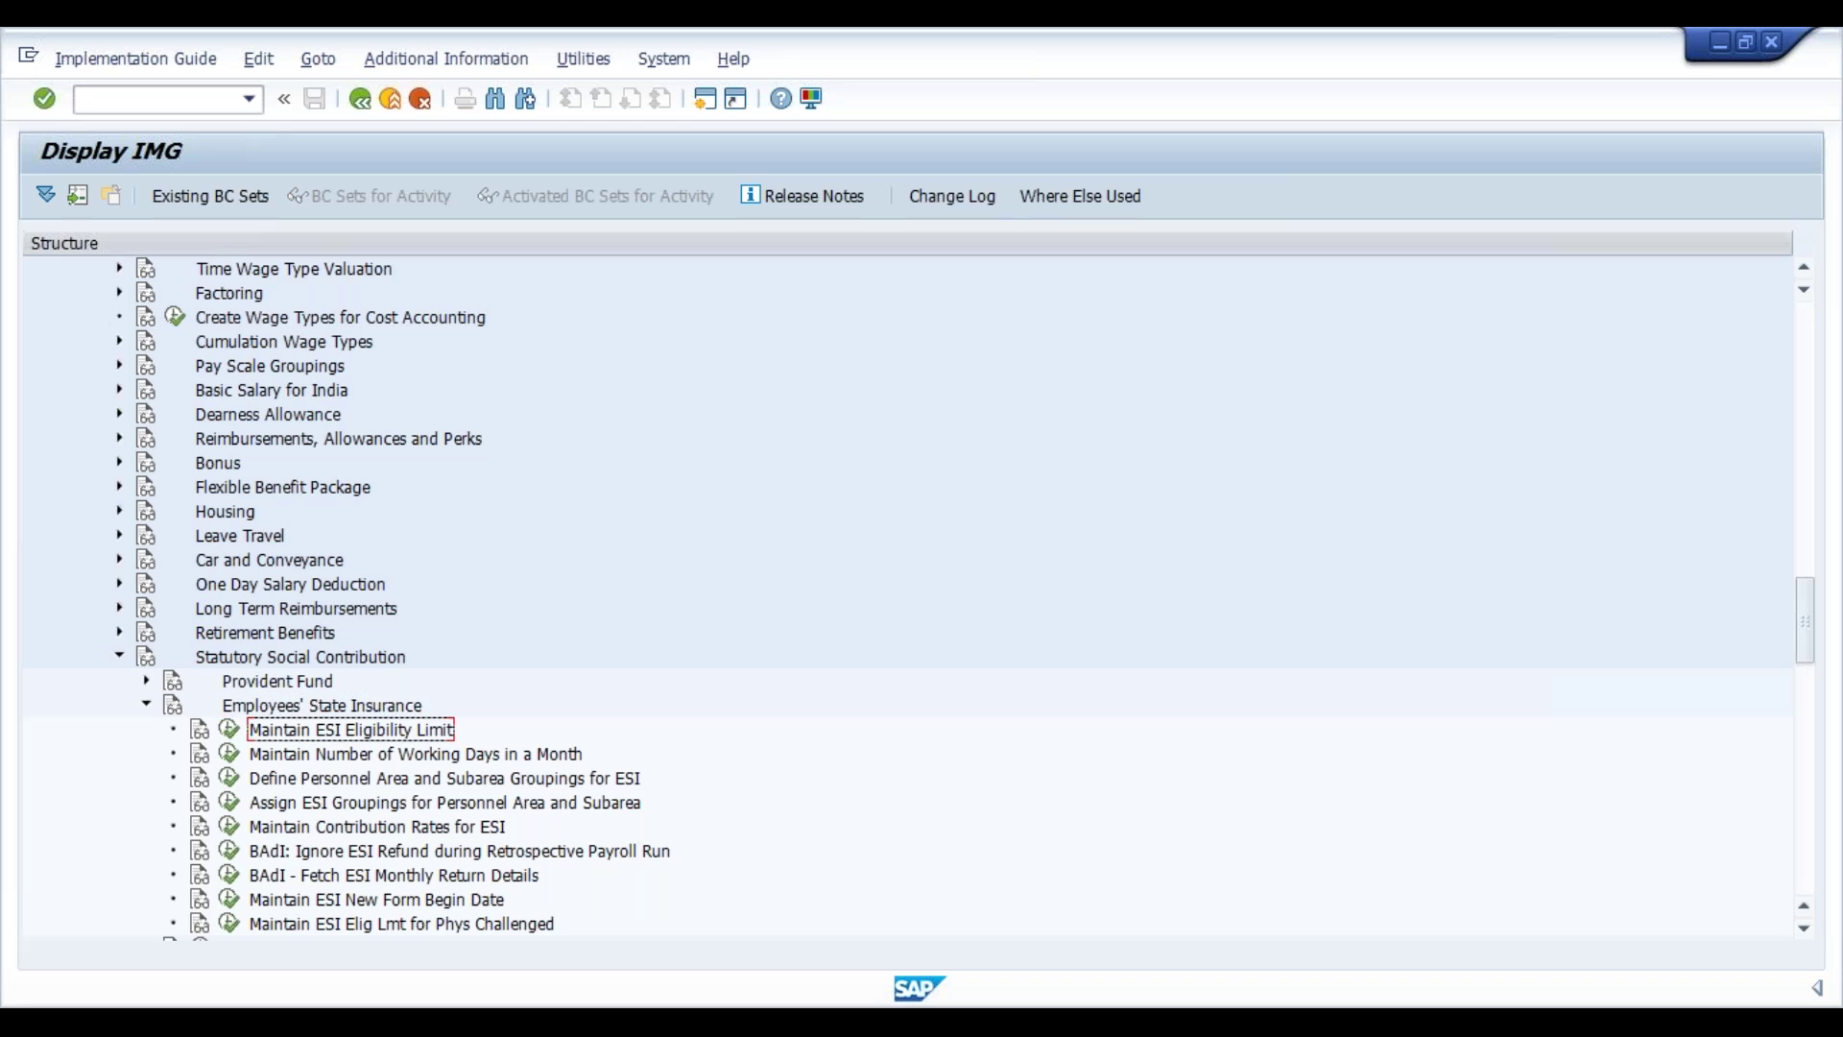
key(F8)
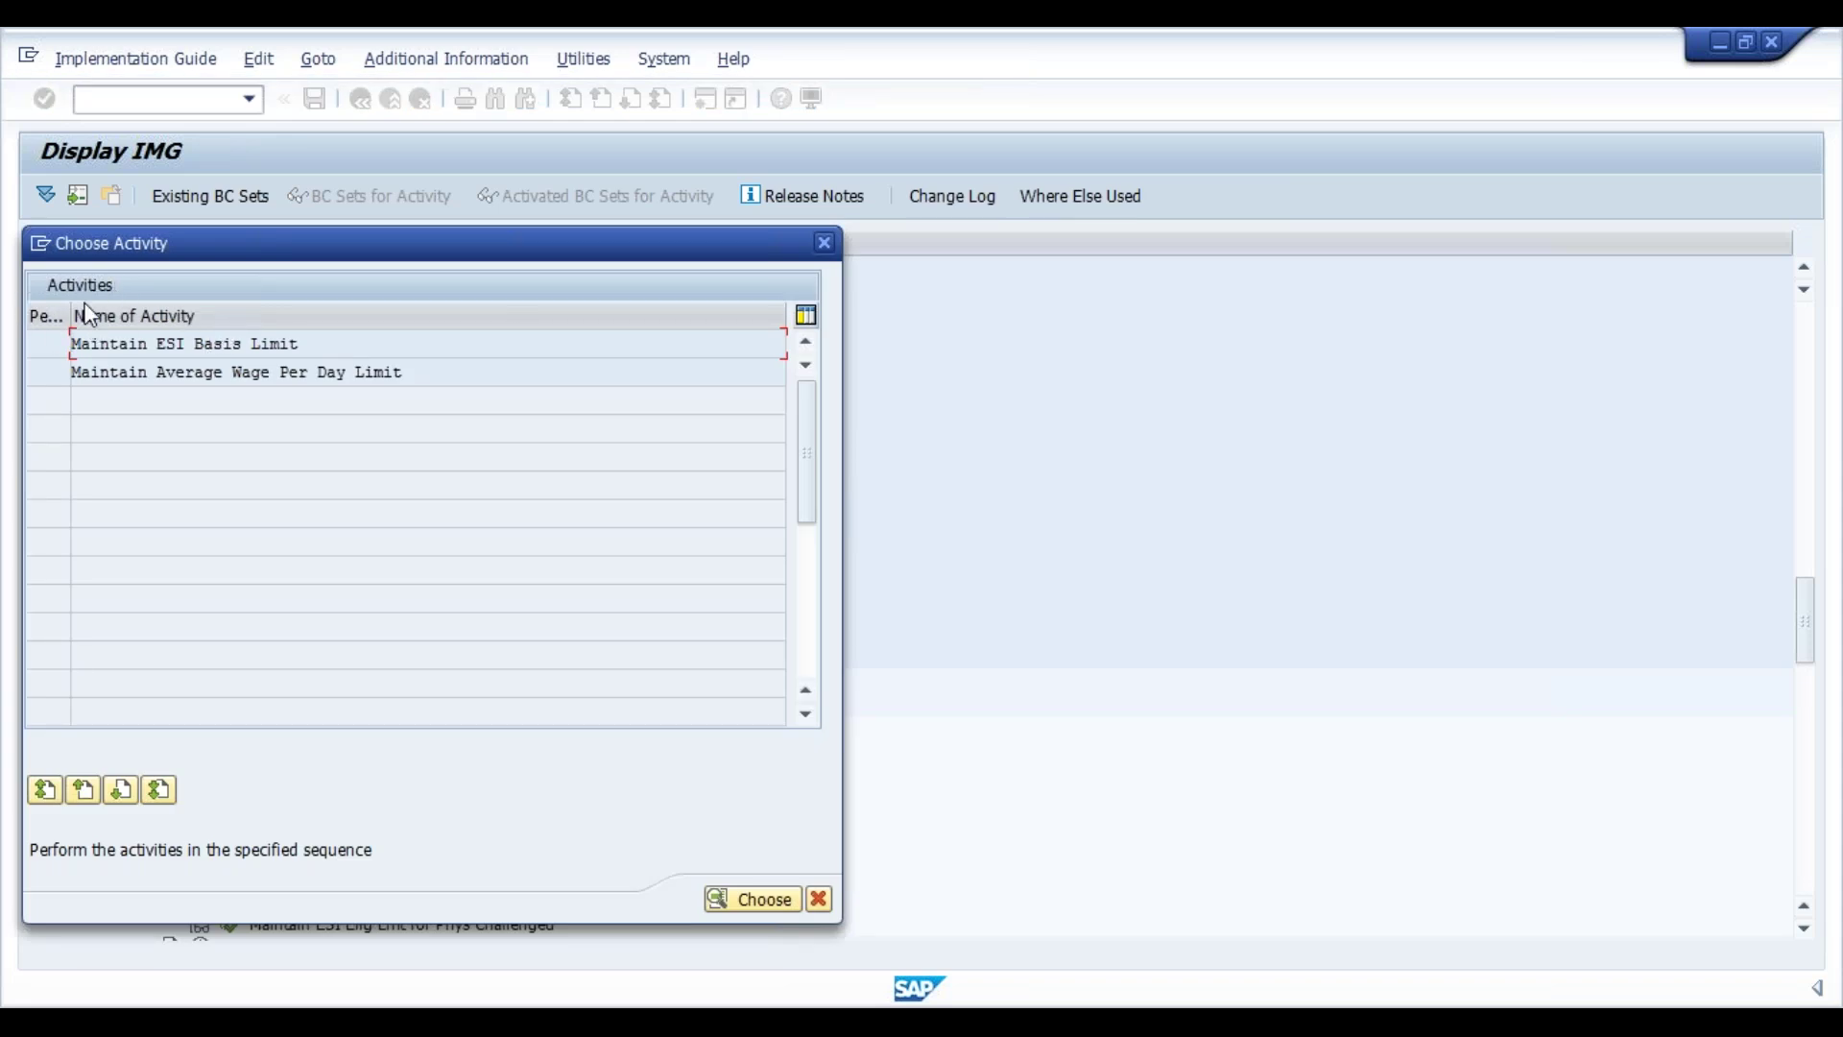
double_click(116, 343)
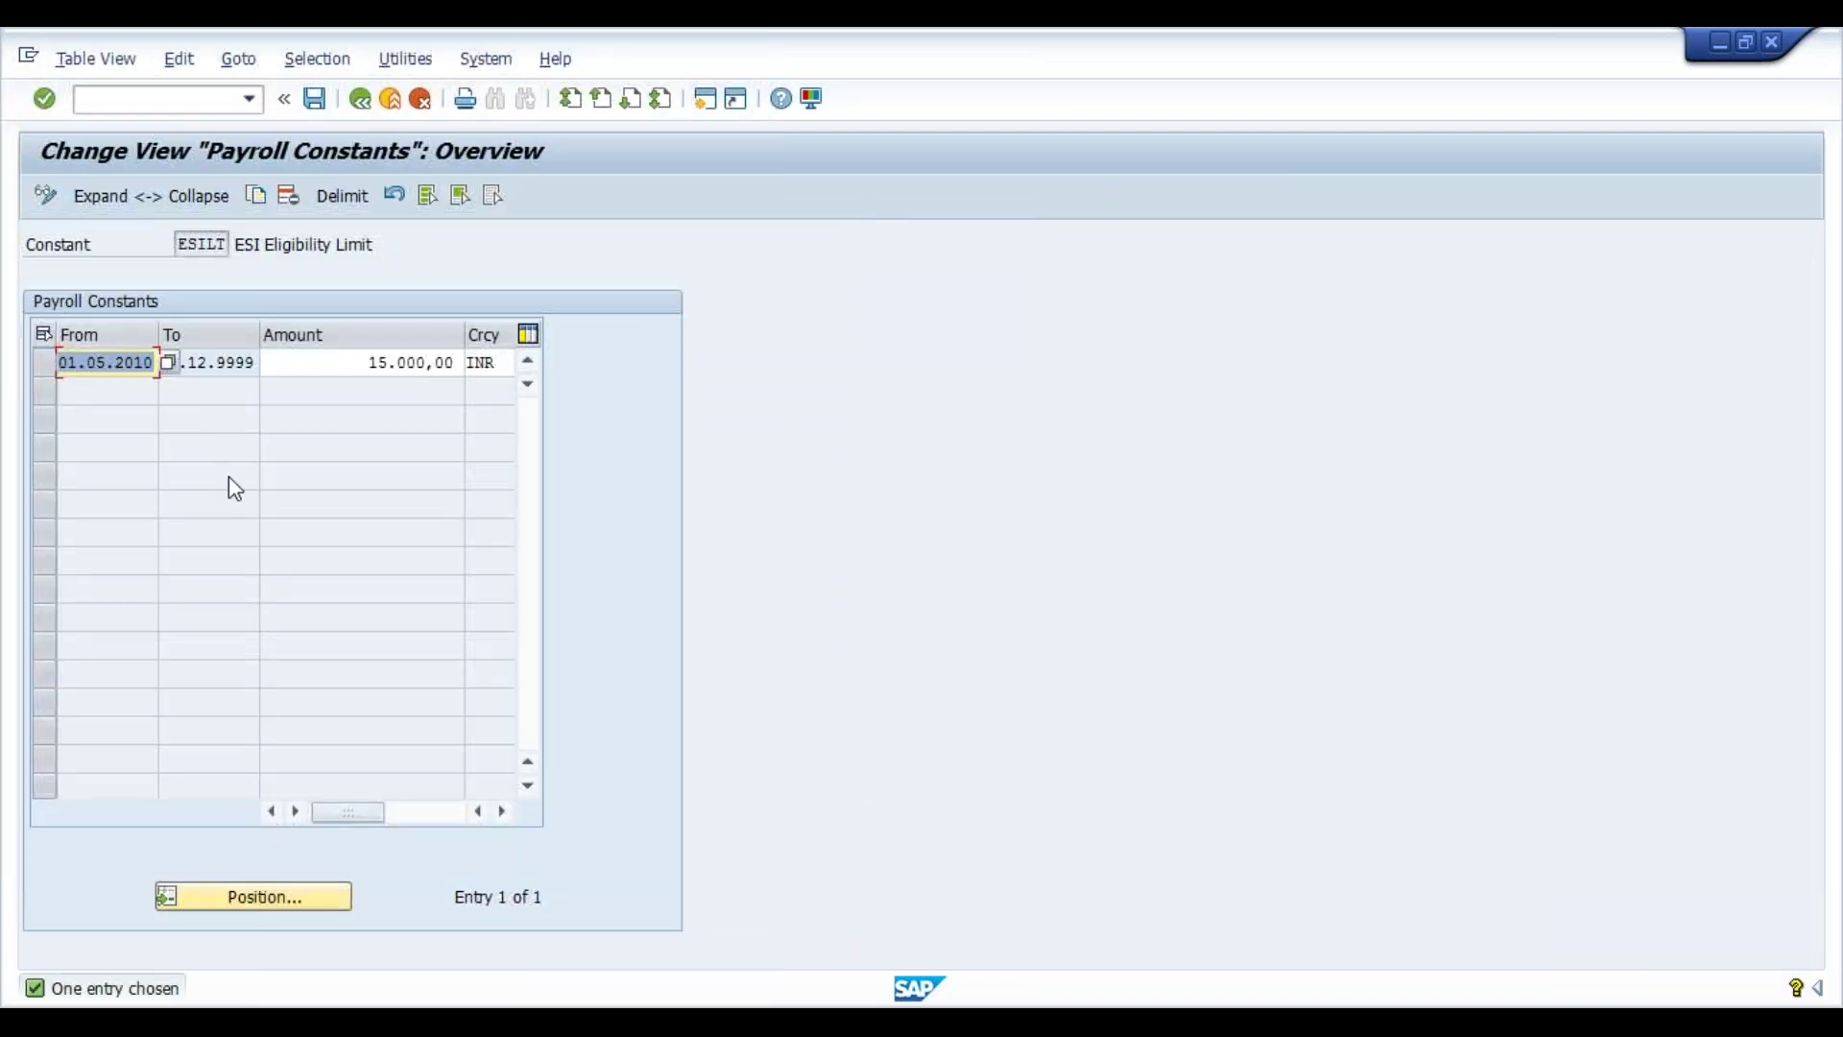
Step: Try setting the ESI Eligibility Limit amount to 21000 INR, and exit the view without saving
click(229, 372)
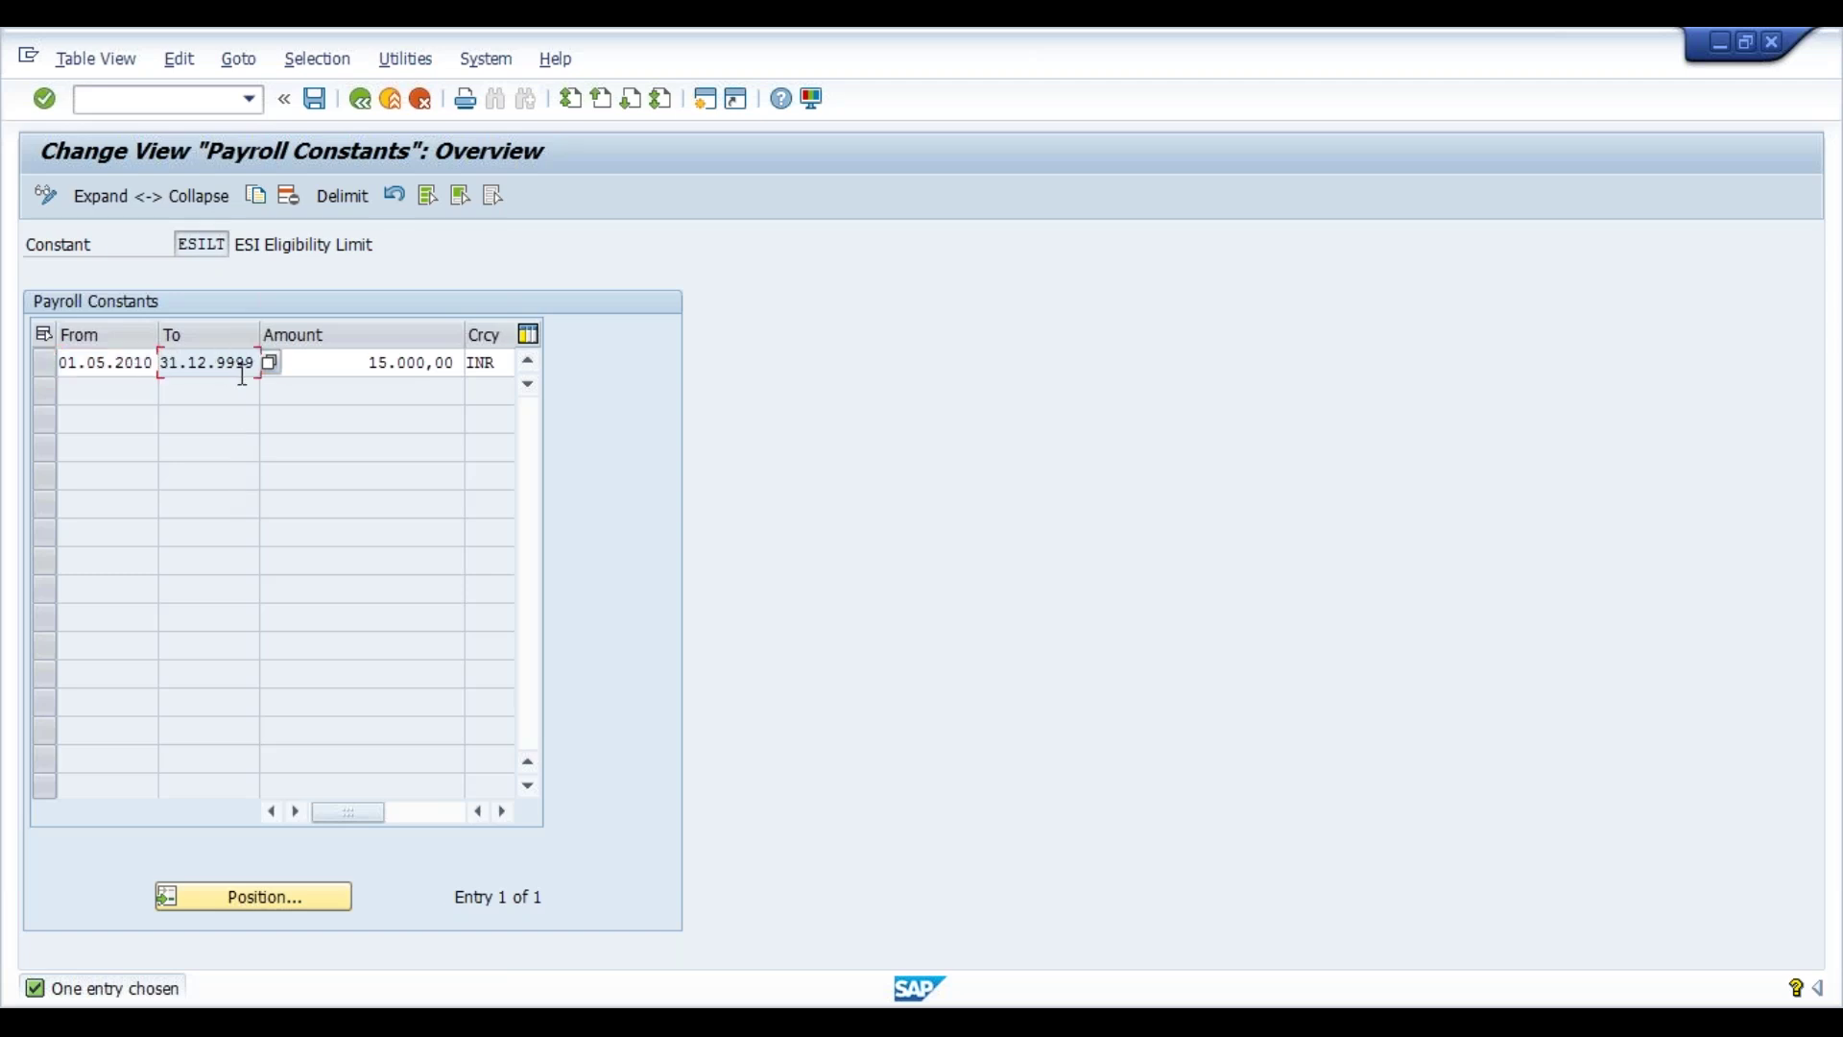
drag(357, 363, 528, 368)
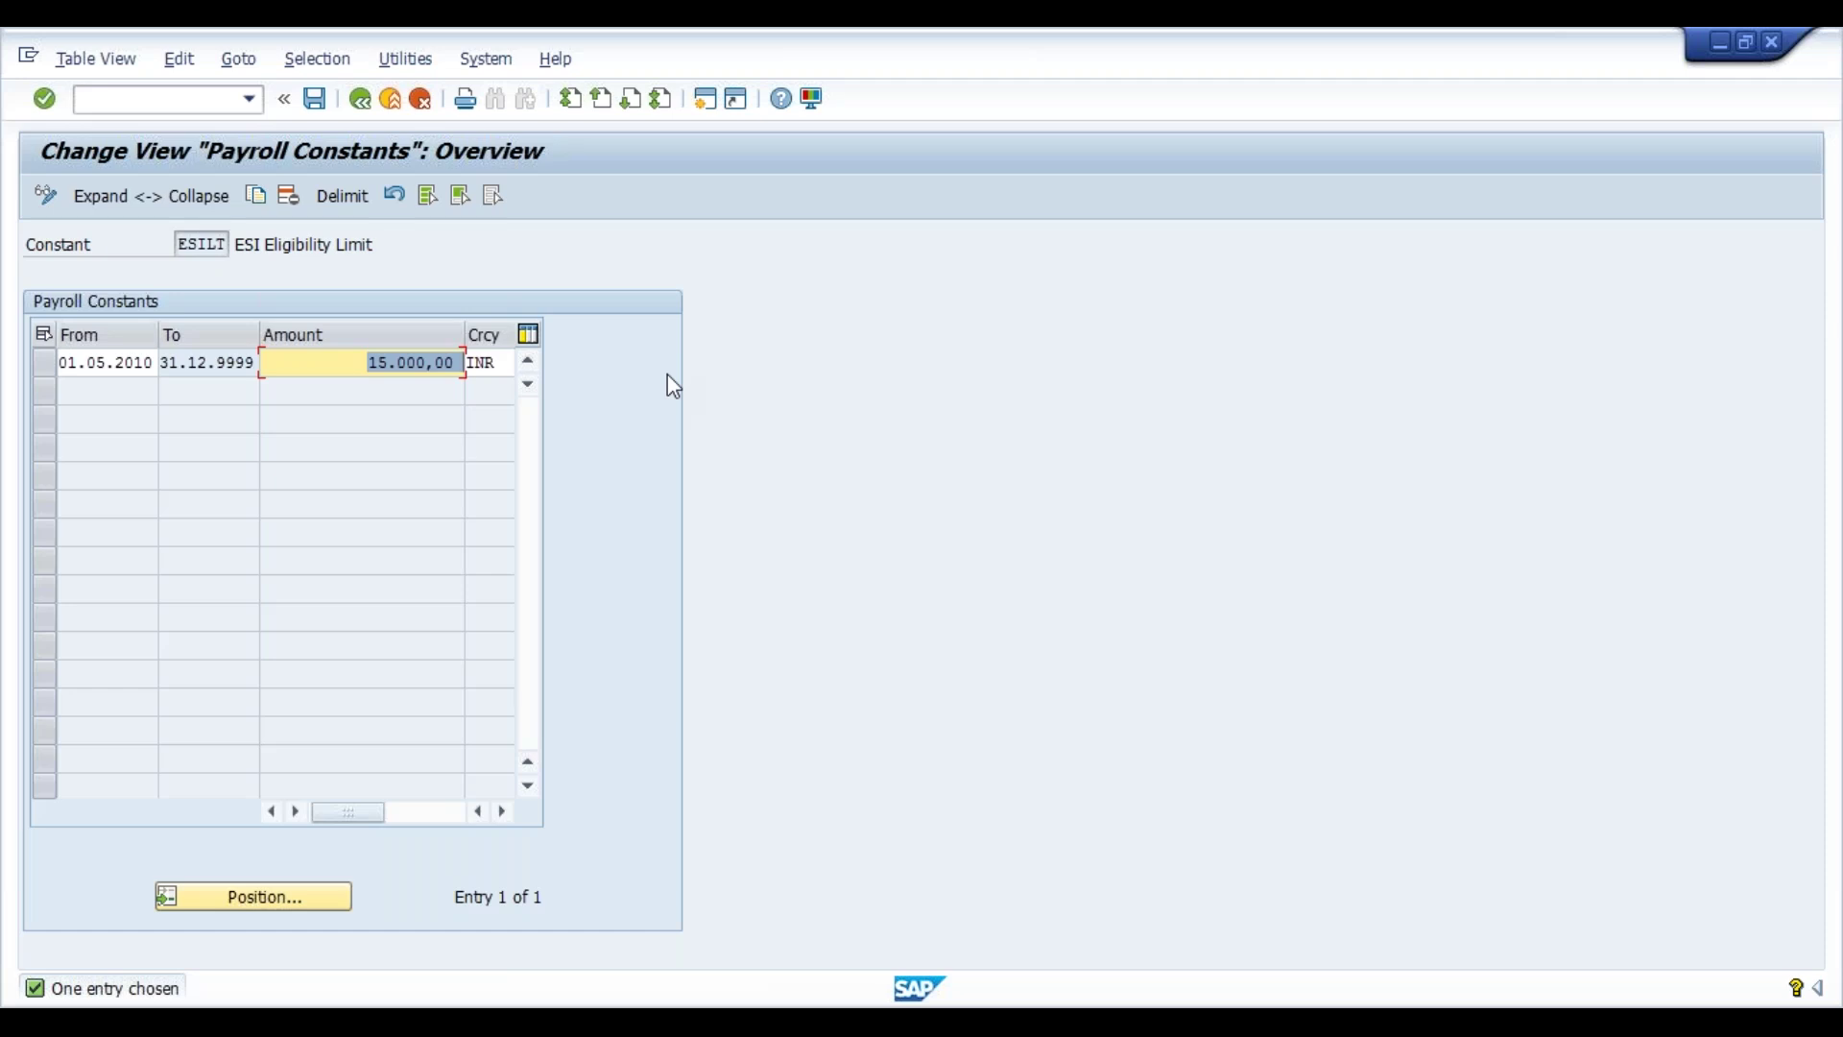
text(21,0)
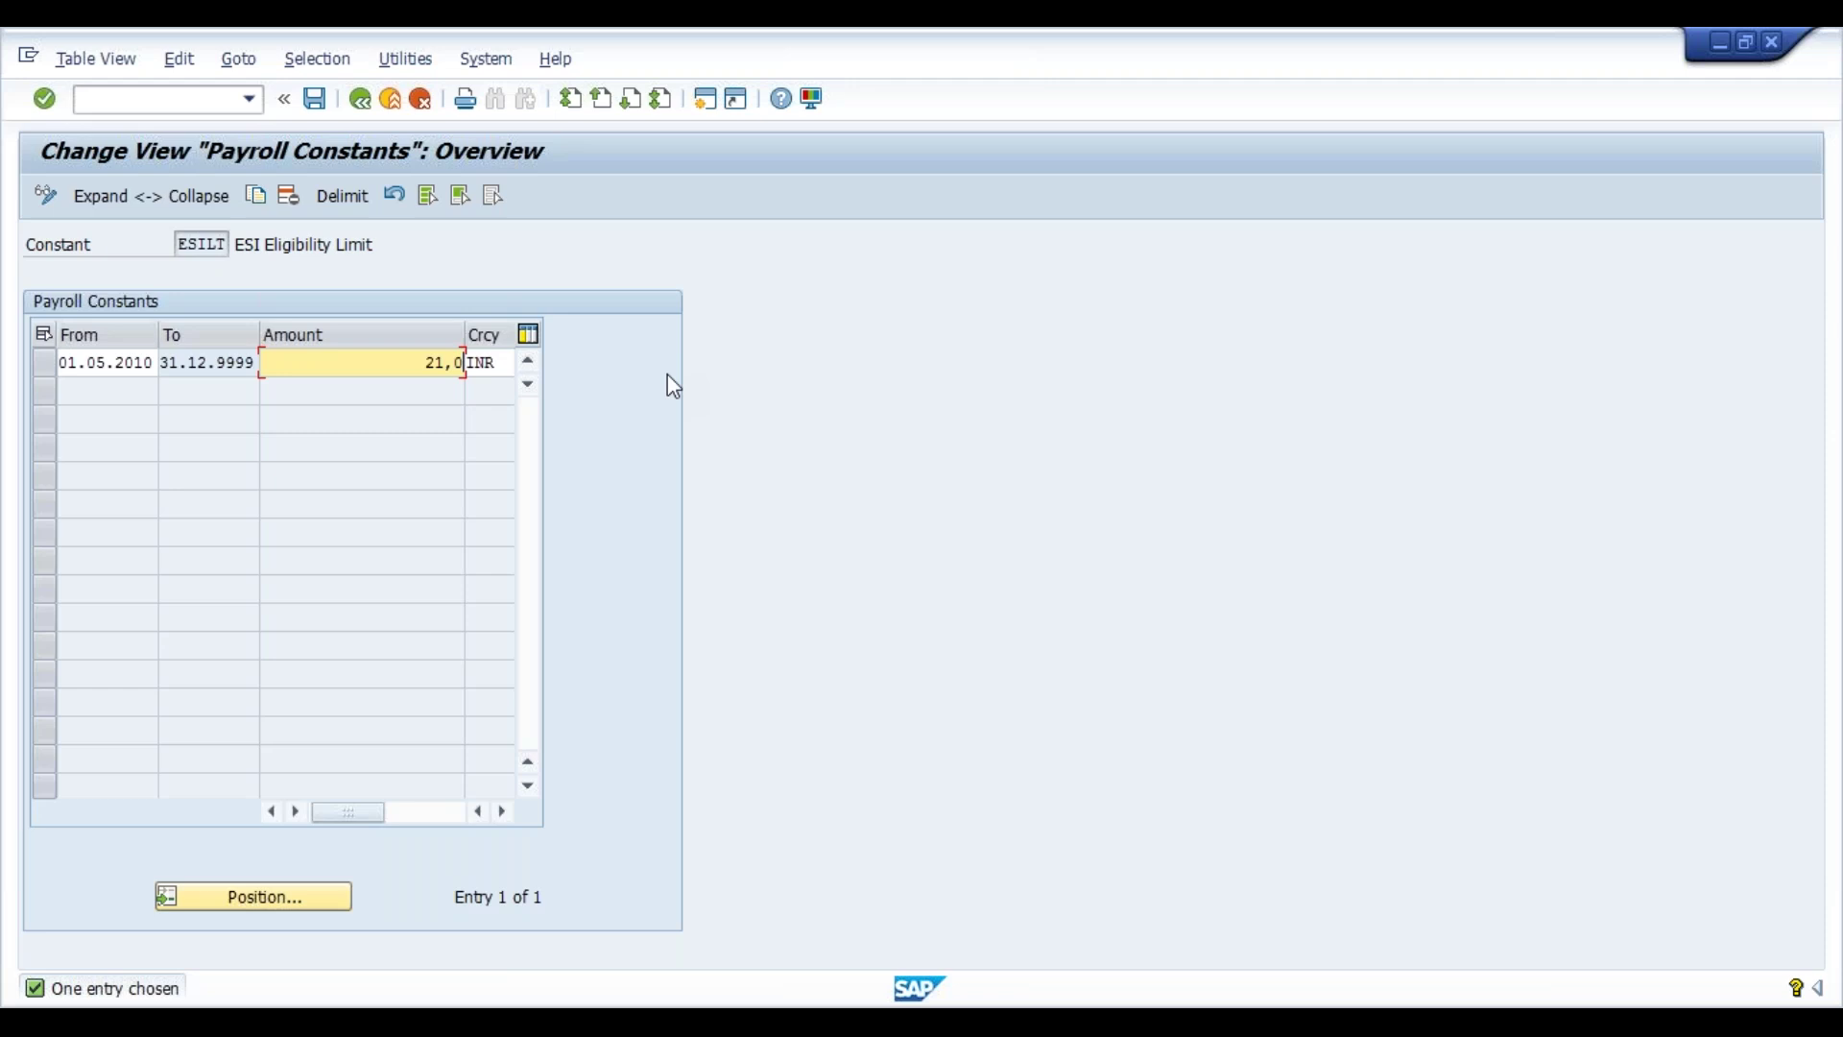
text(000)
key(Return)
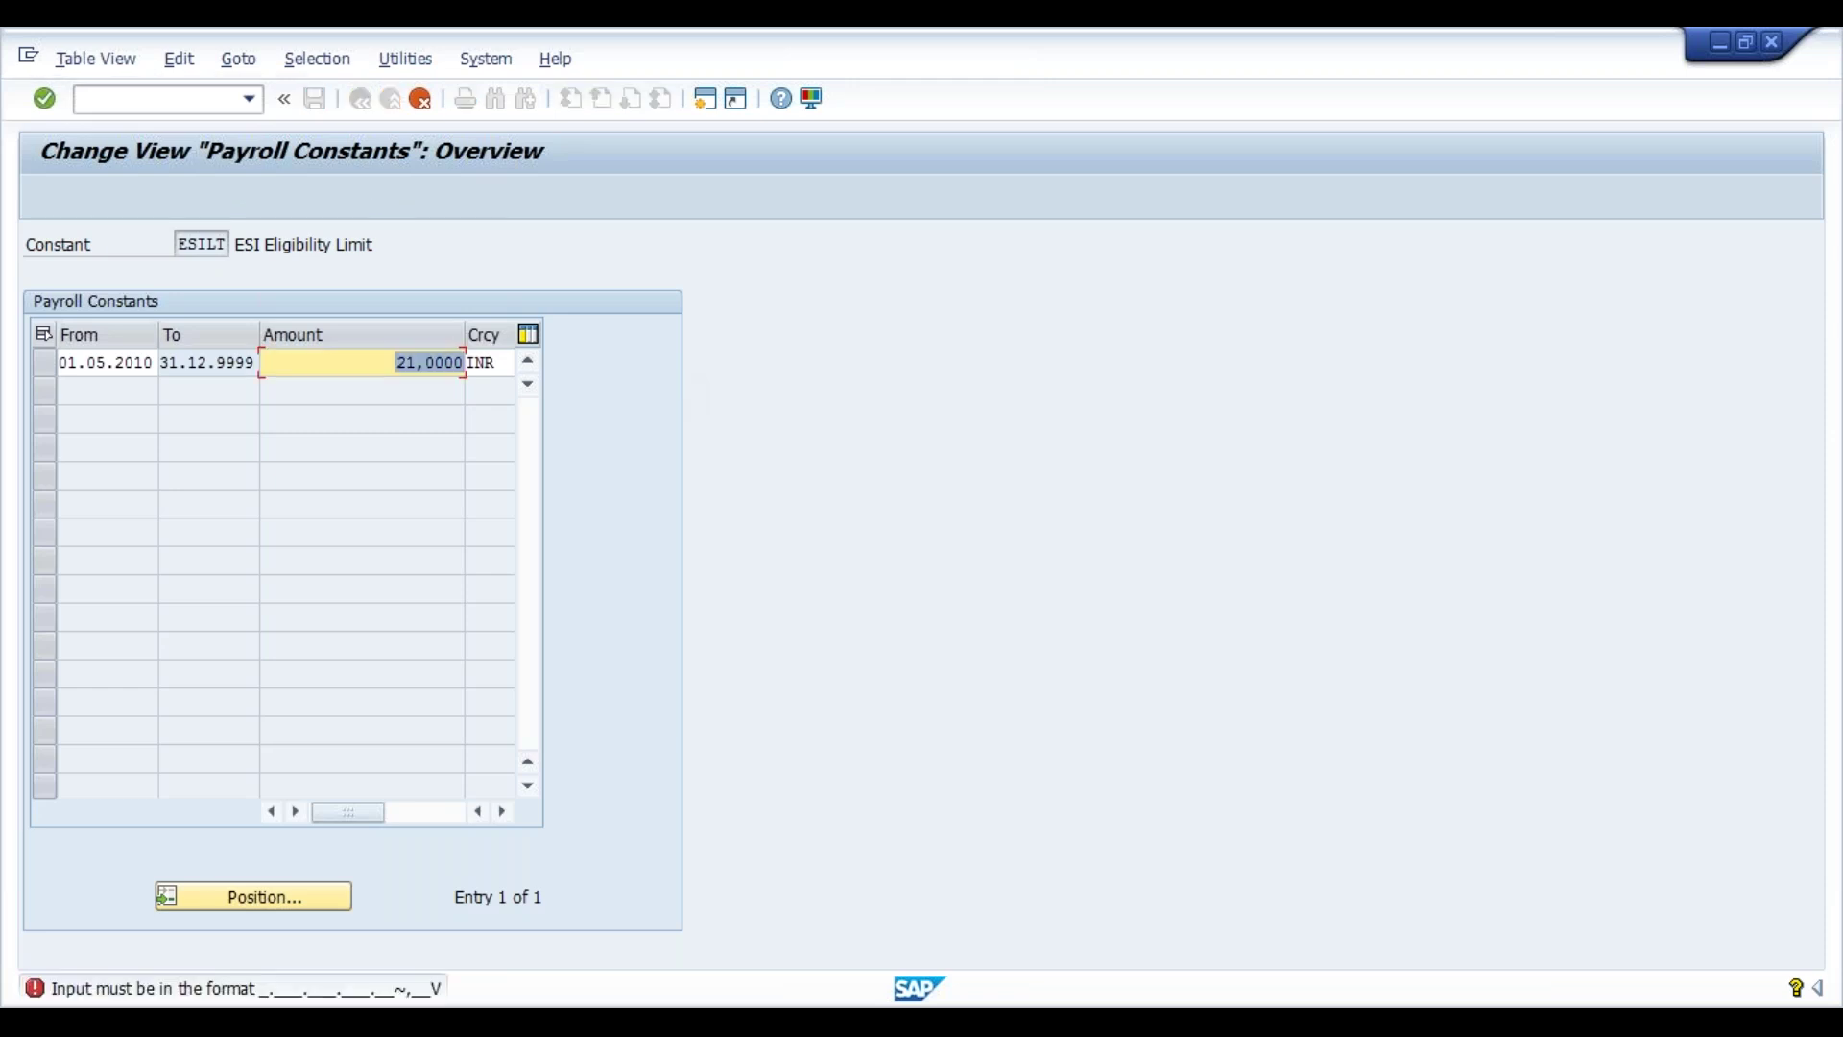
key(BackSpace)
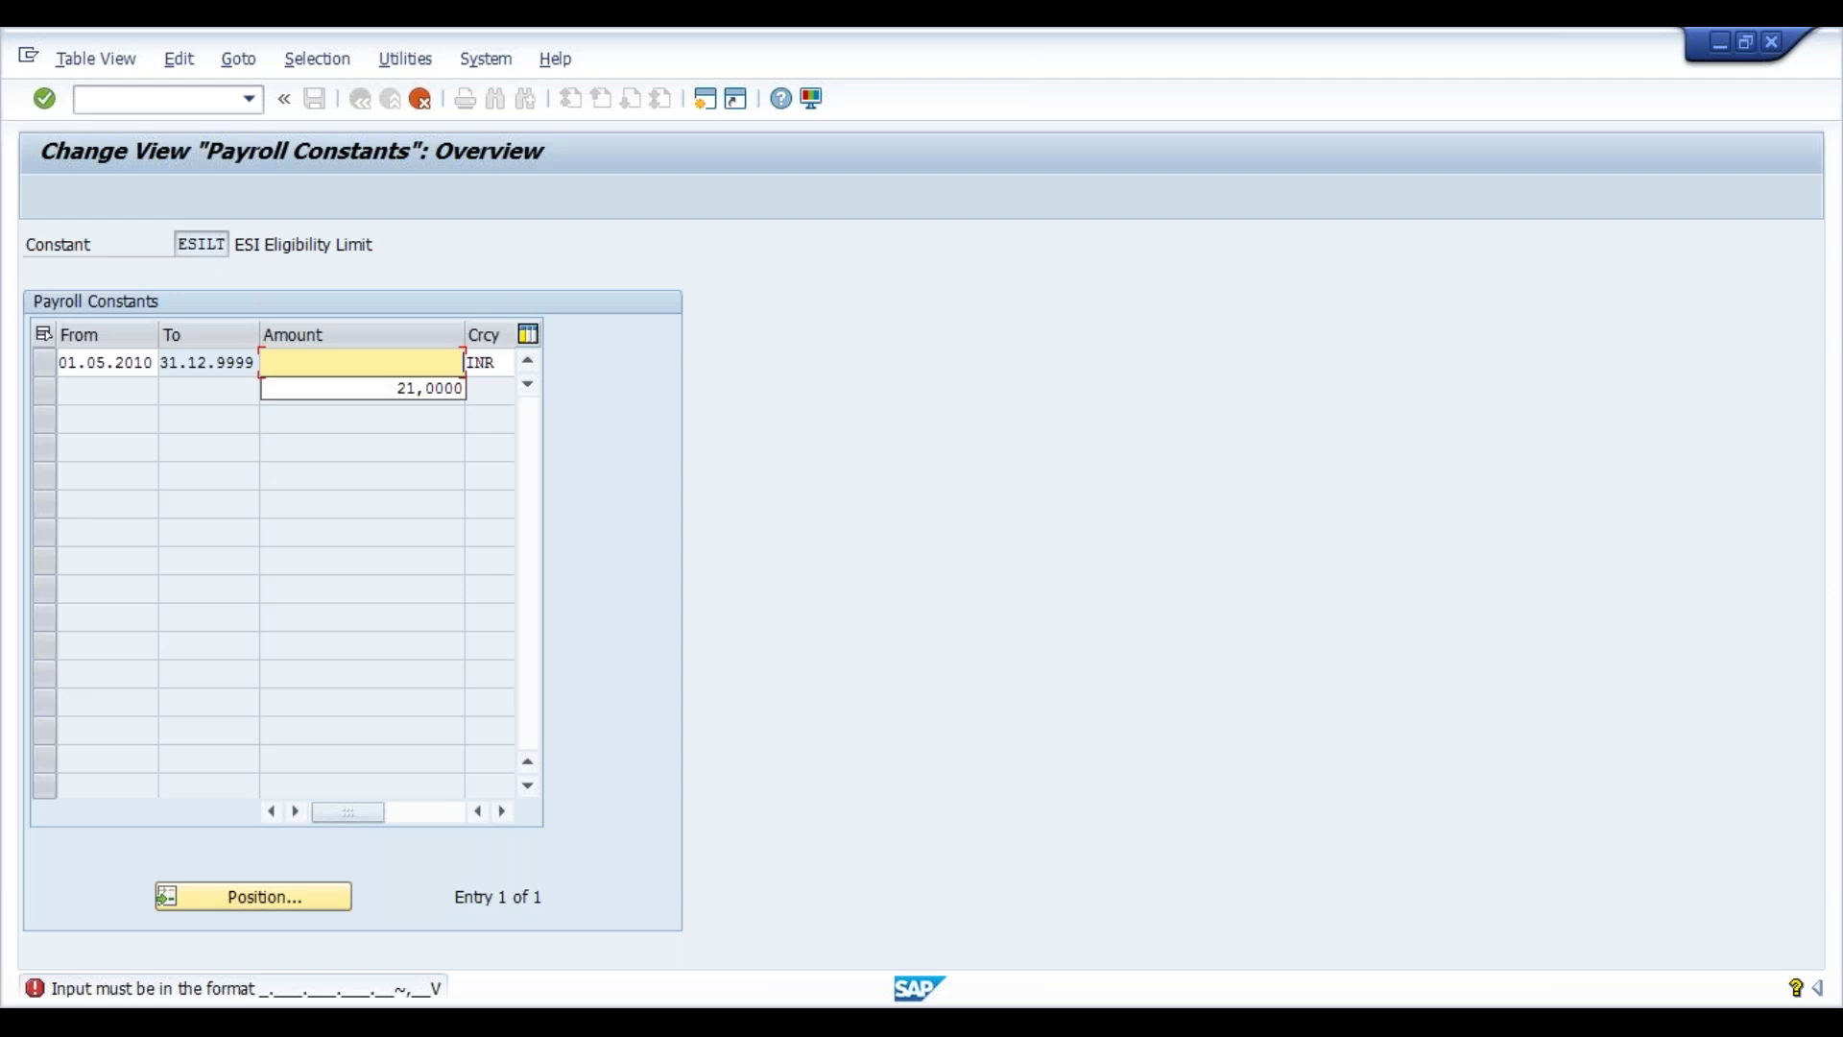
text(21000)
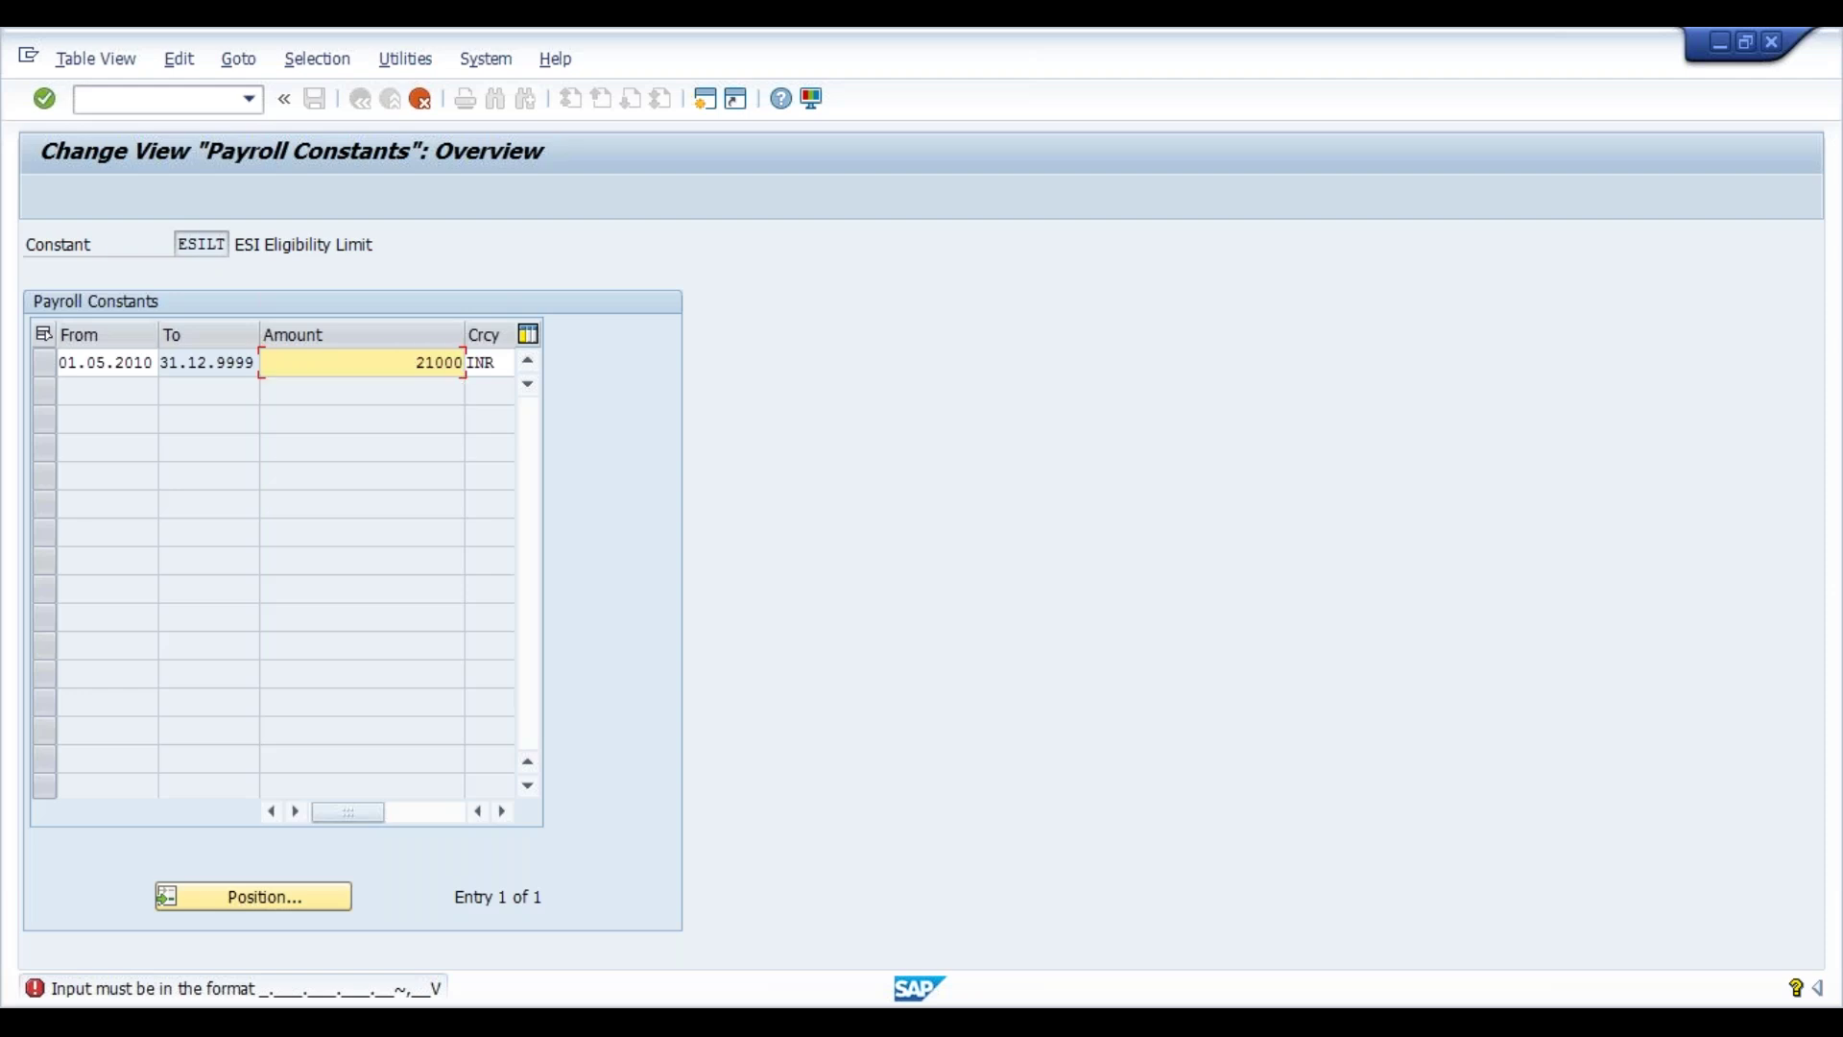
key(Return)
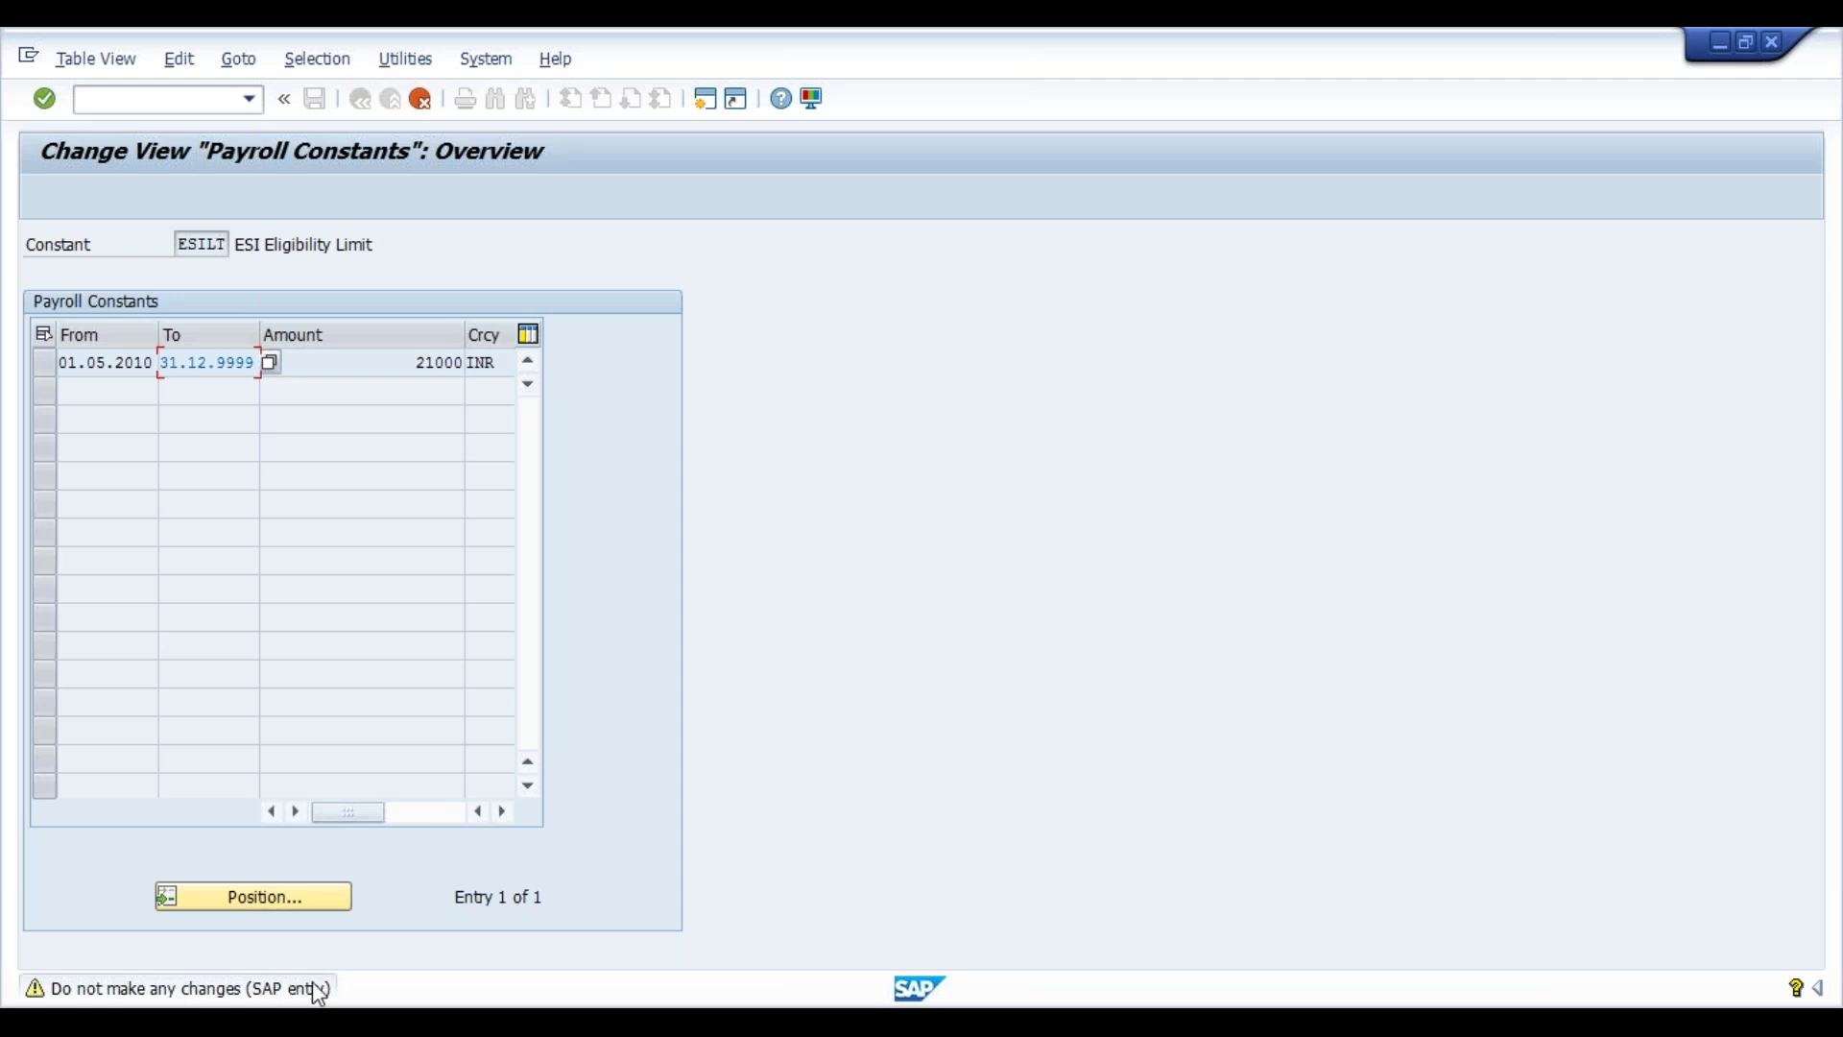
key(Tab)
key(ctrl+F1)
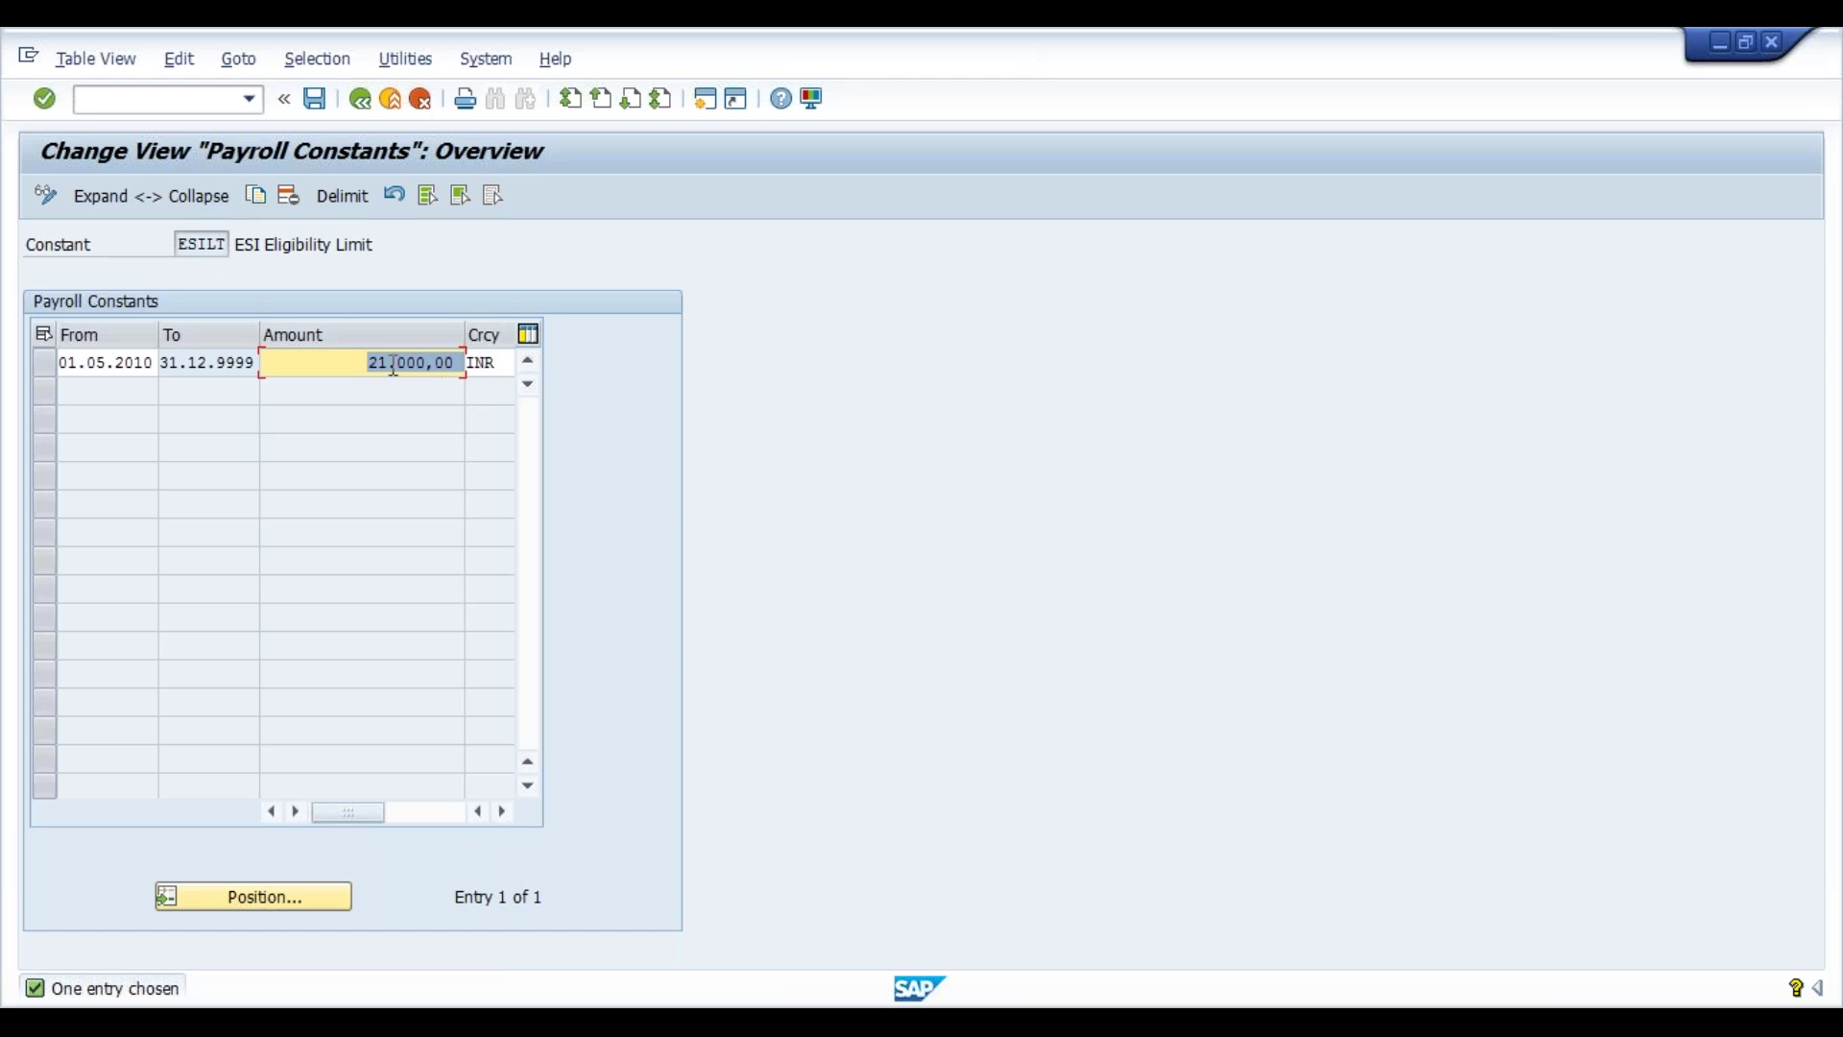
click(419, 100)
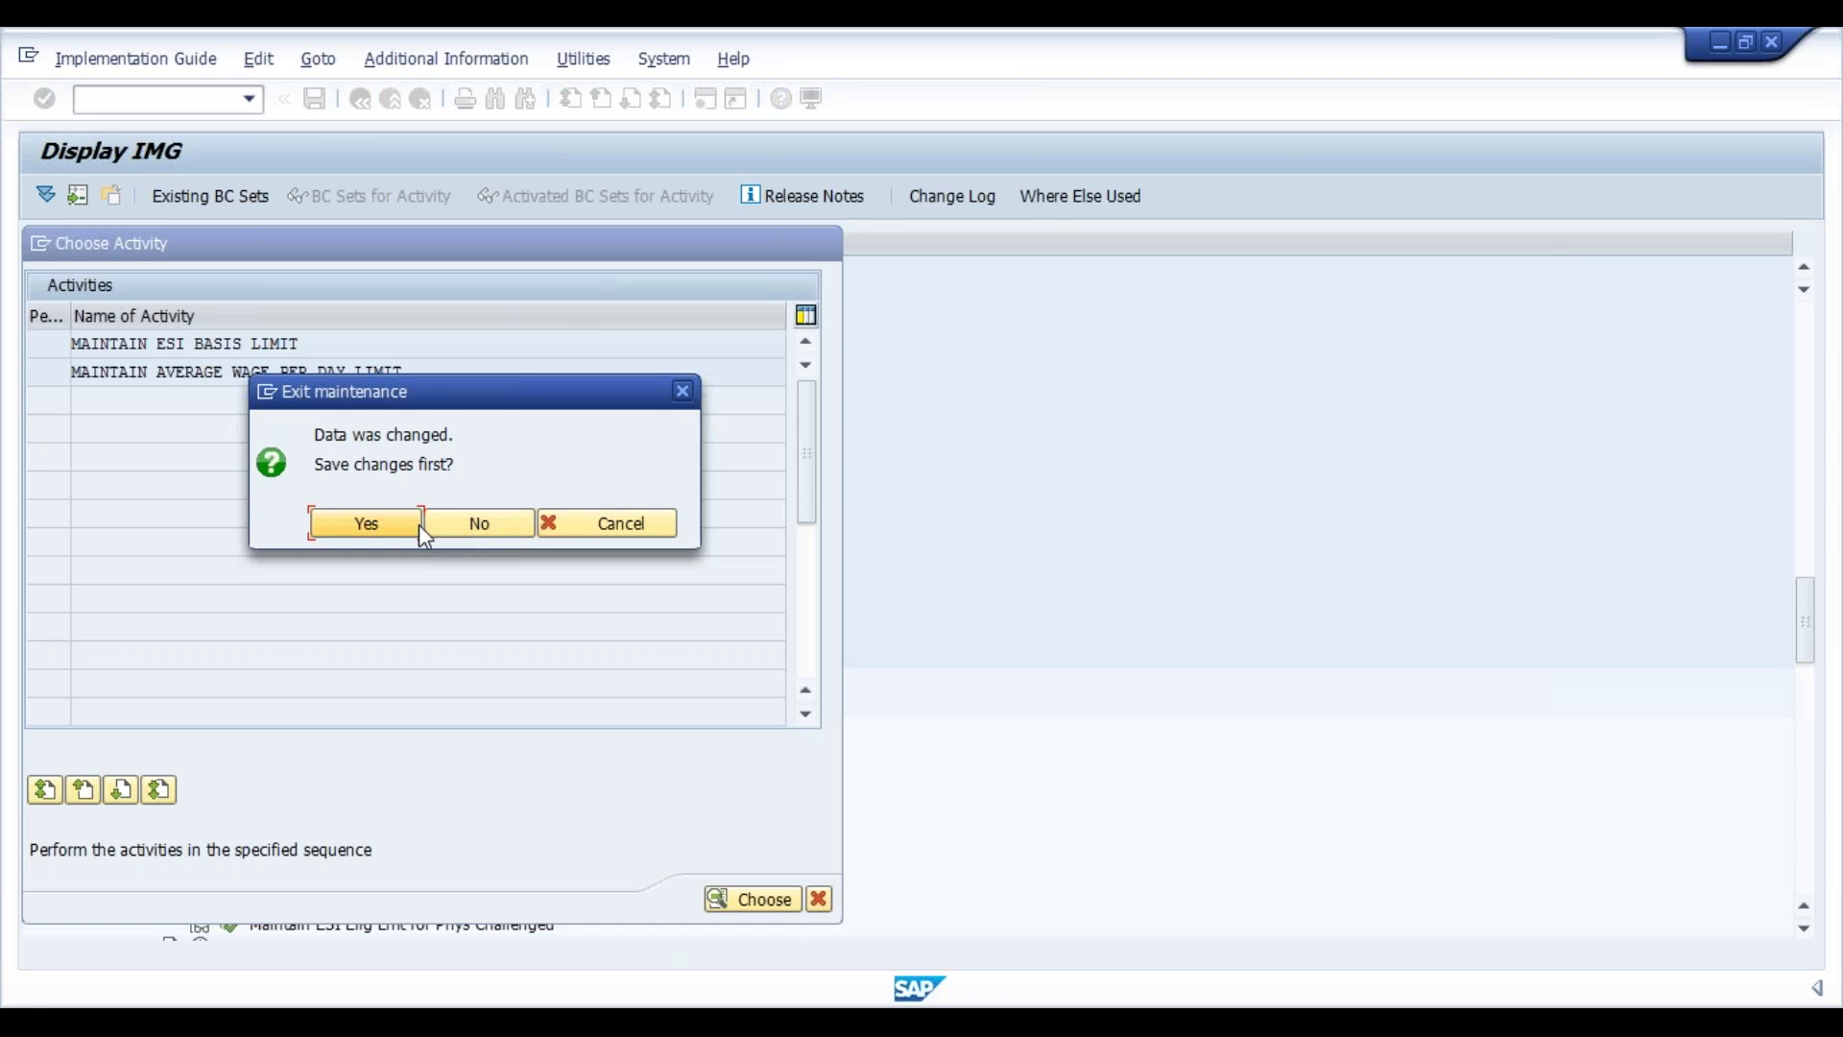
click(452, 532)
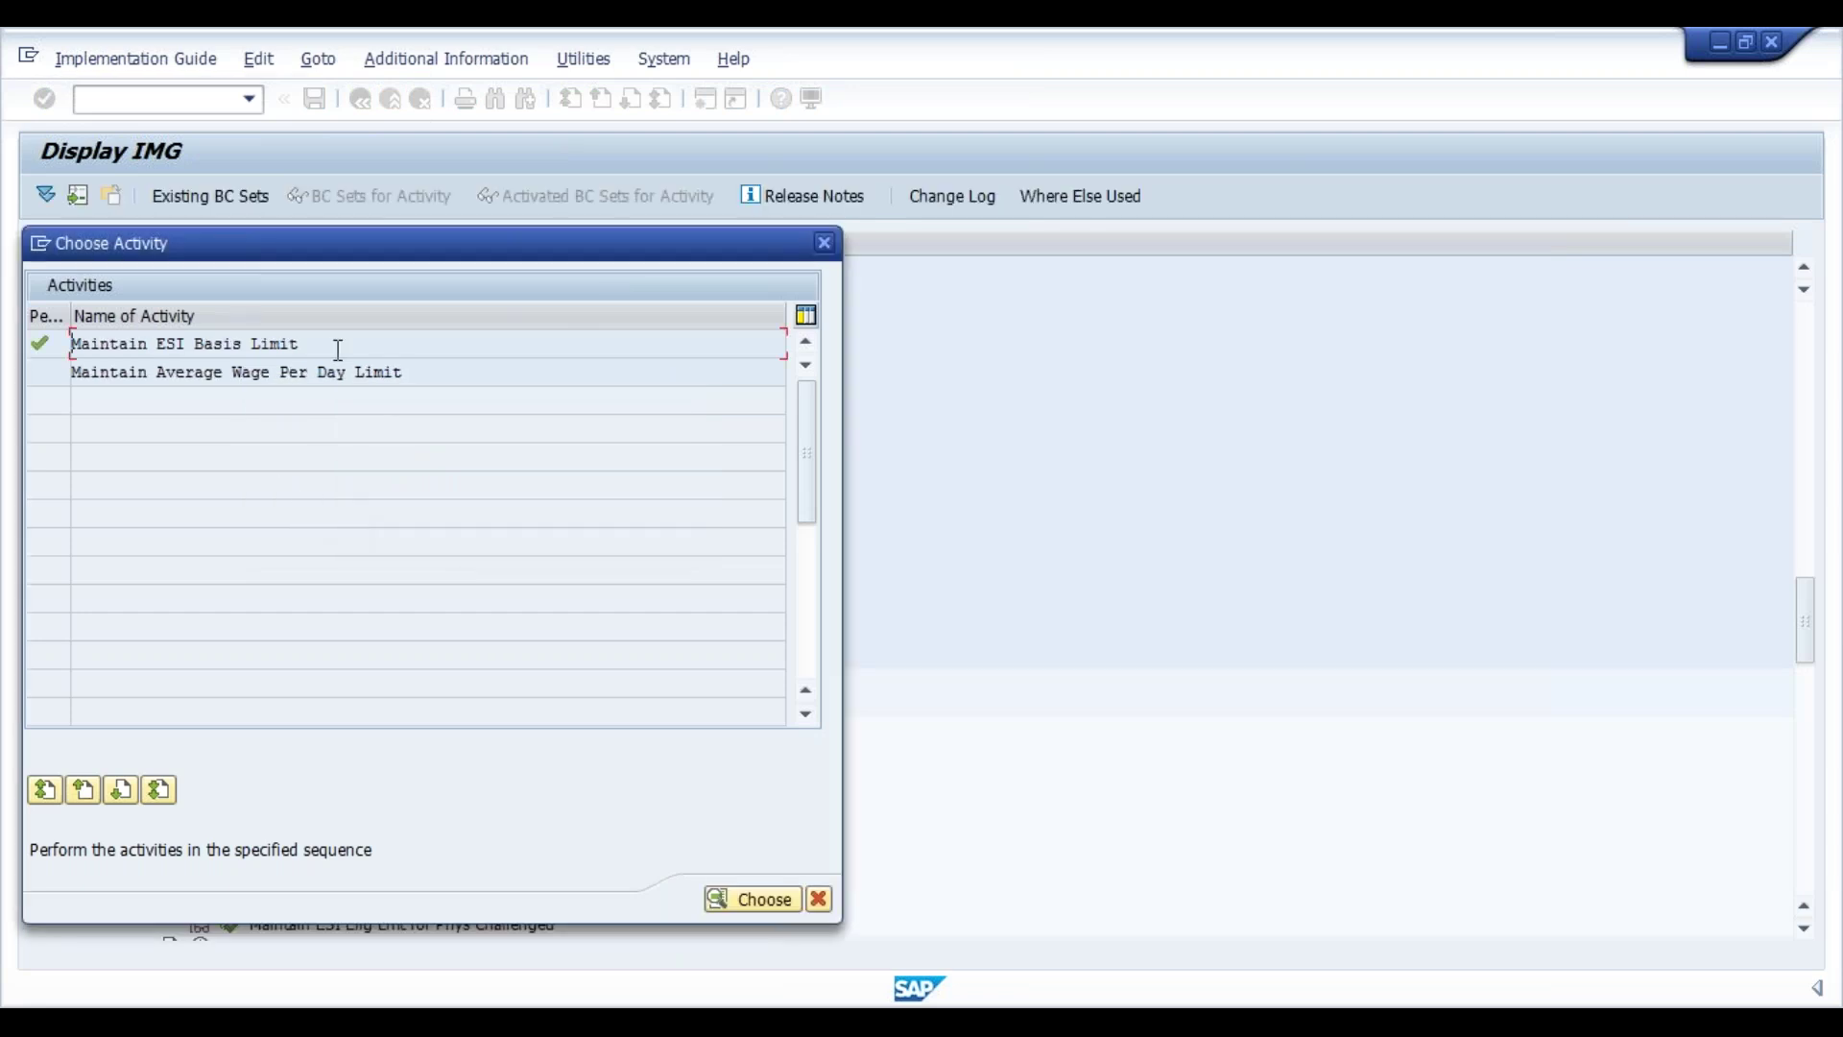
Step: Review the amount in the Maintain Average Wage Per Day Limit activity and return to the implementation guide
click(206, 370)
double_click(243, 376)
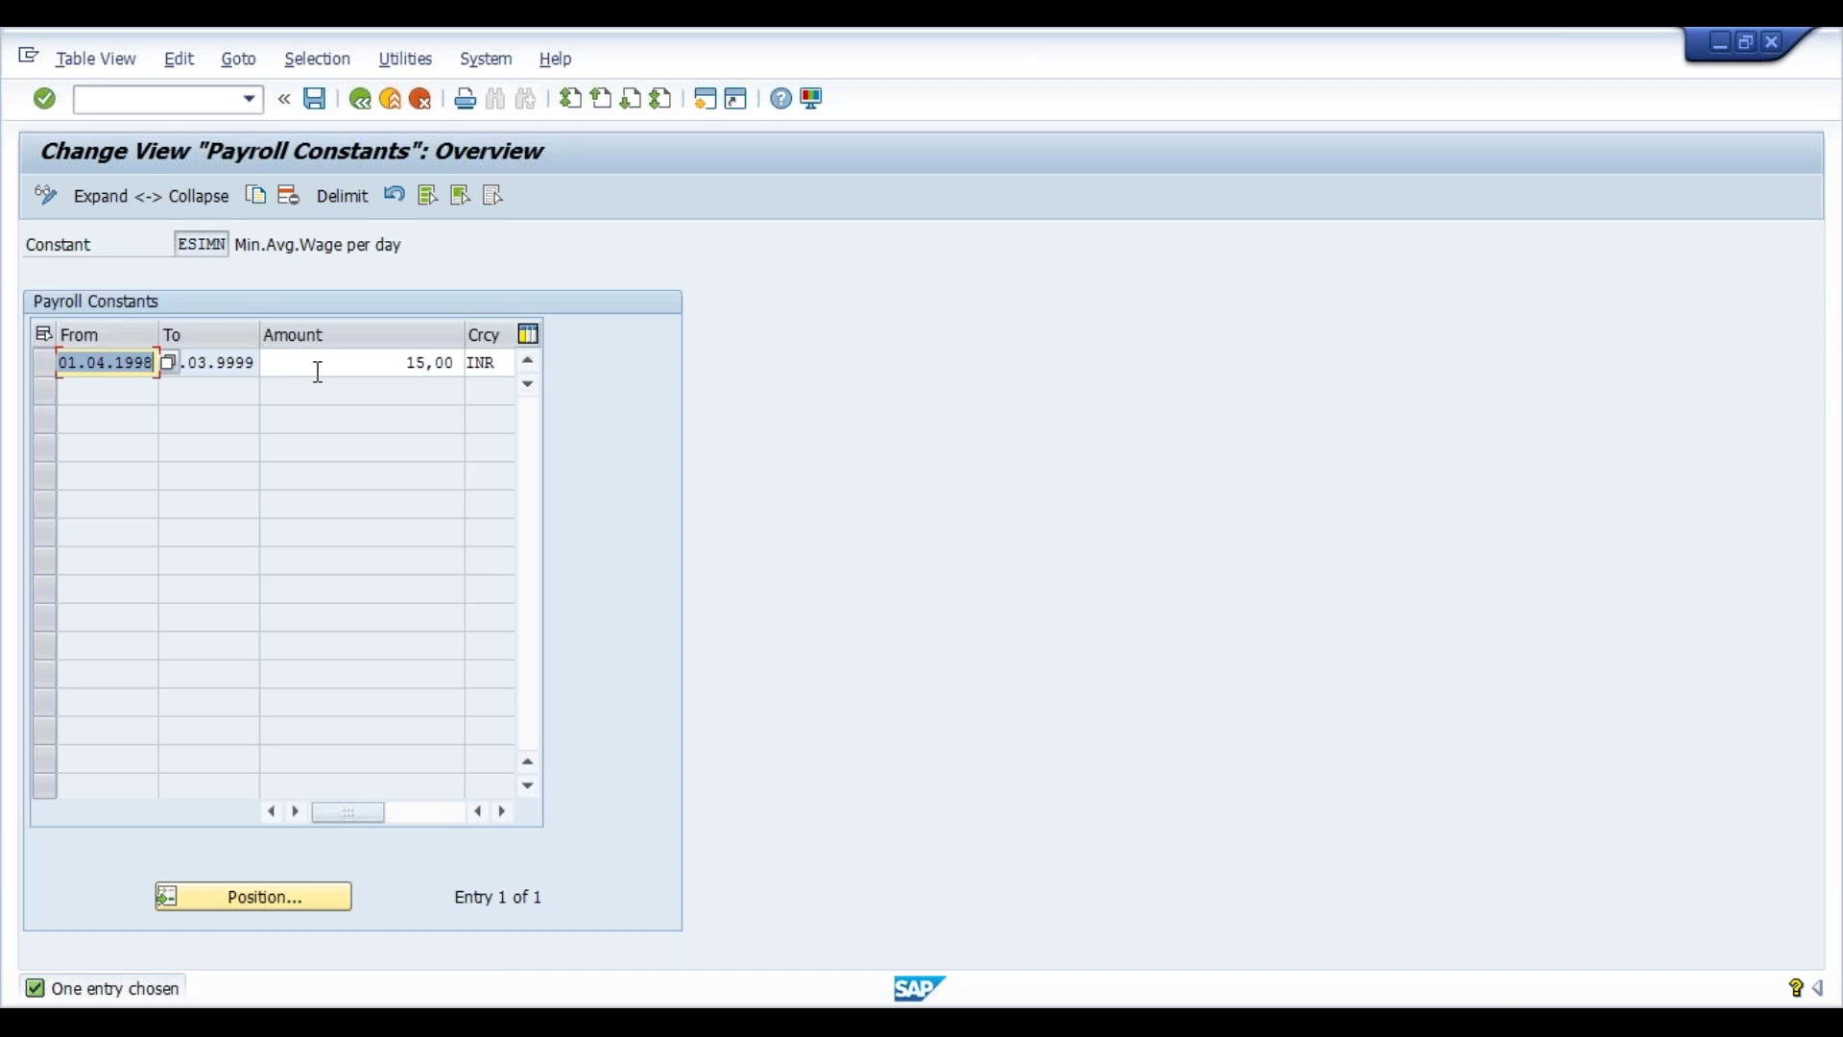
click(318, 372)
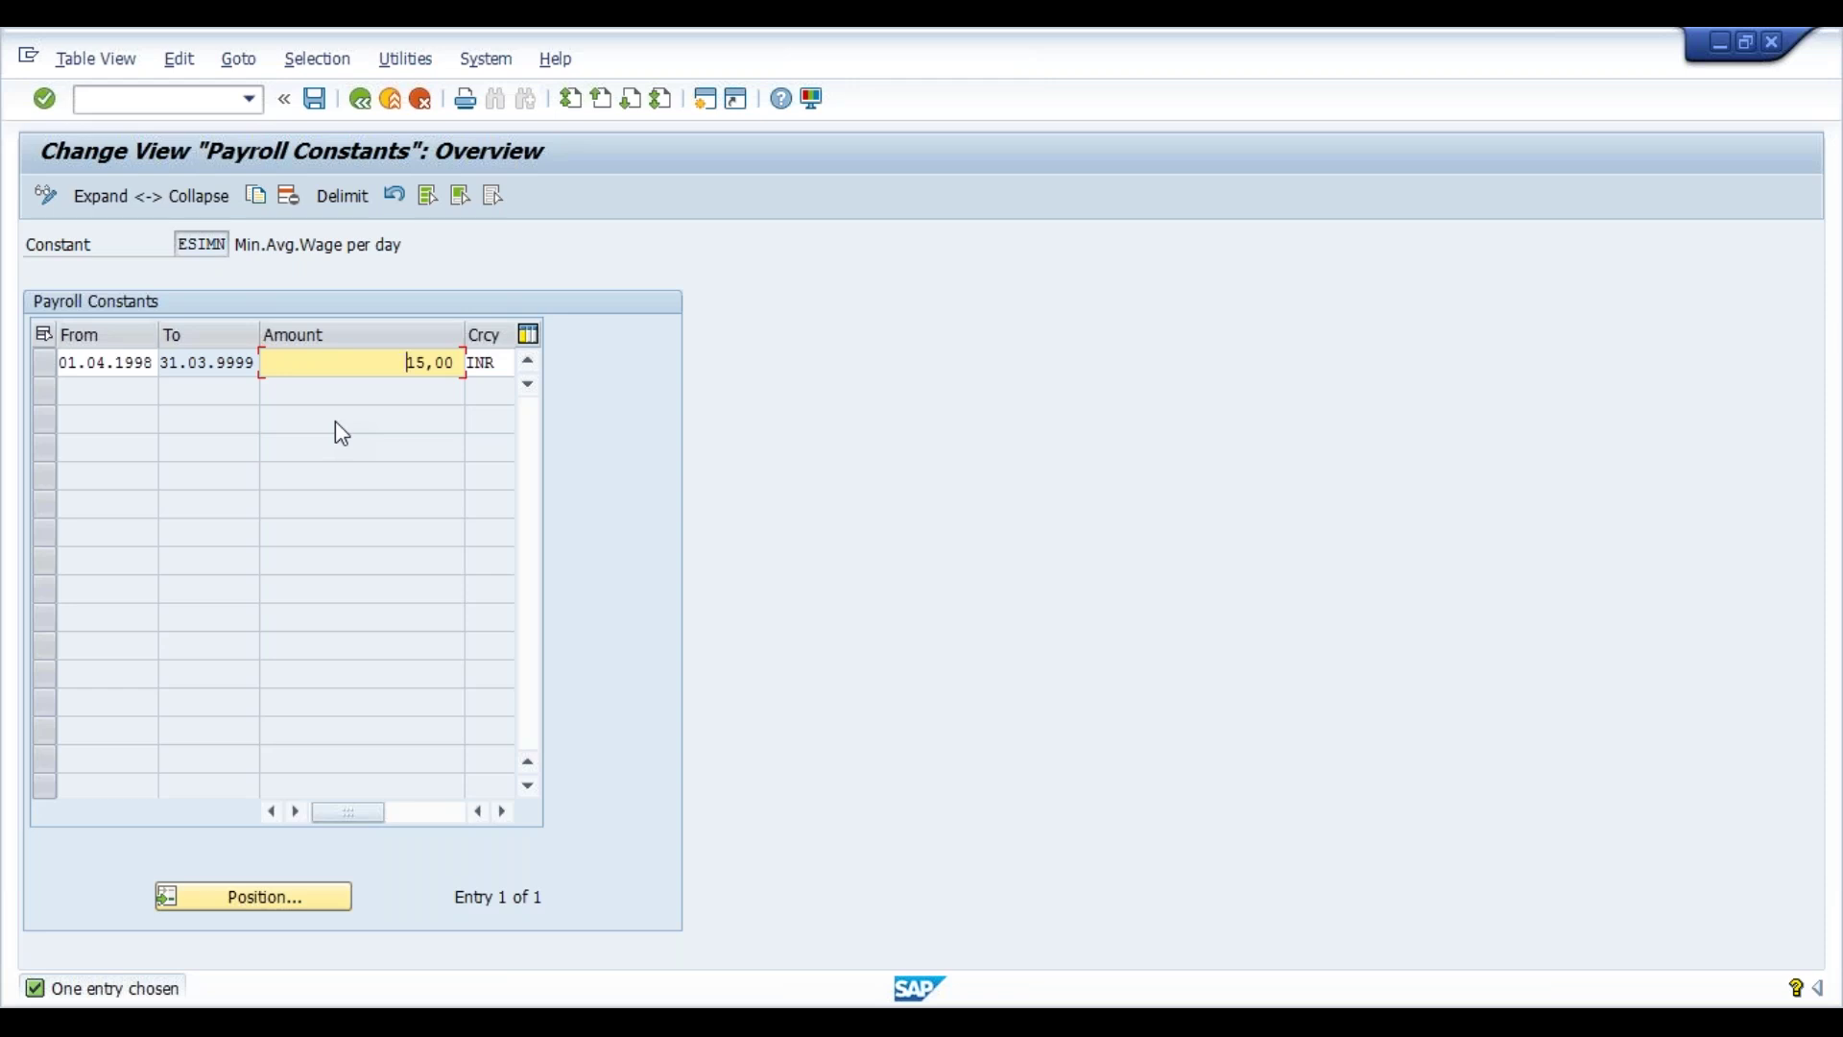
click(371, 105)
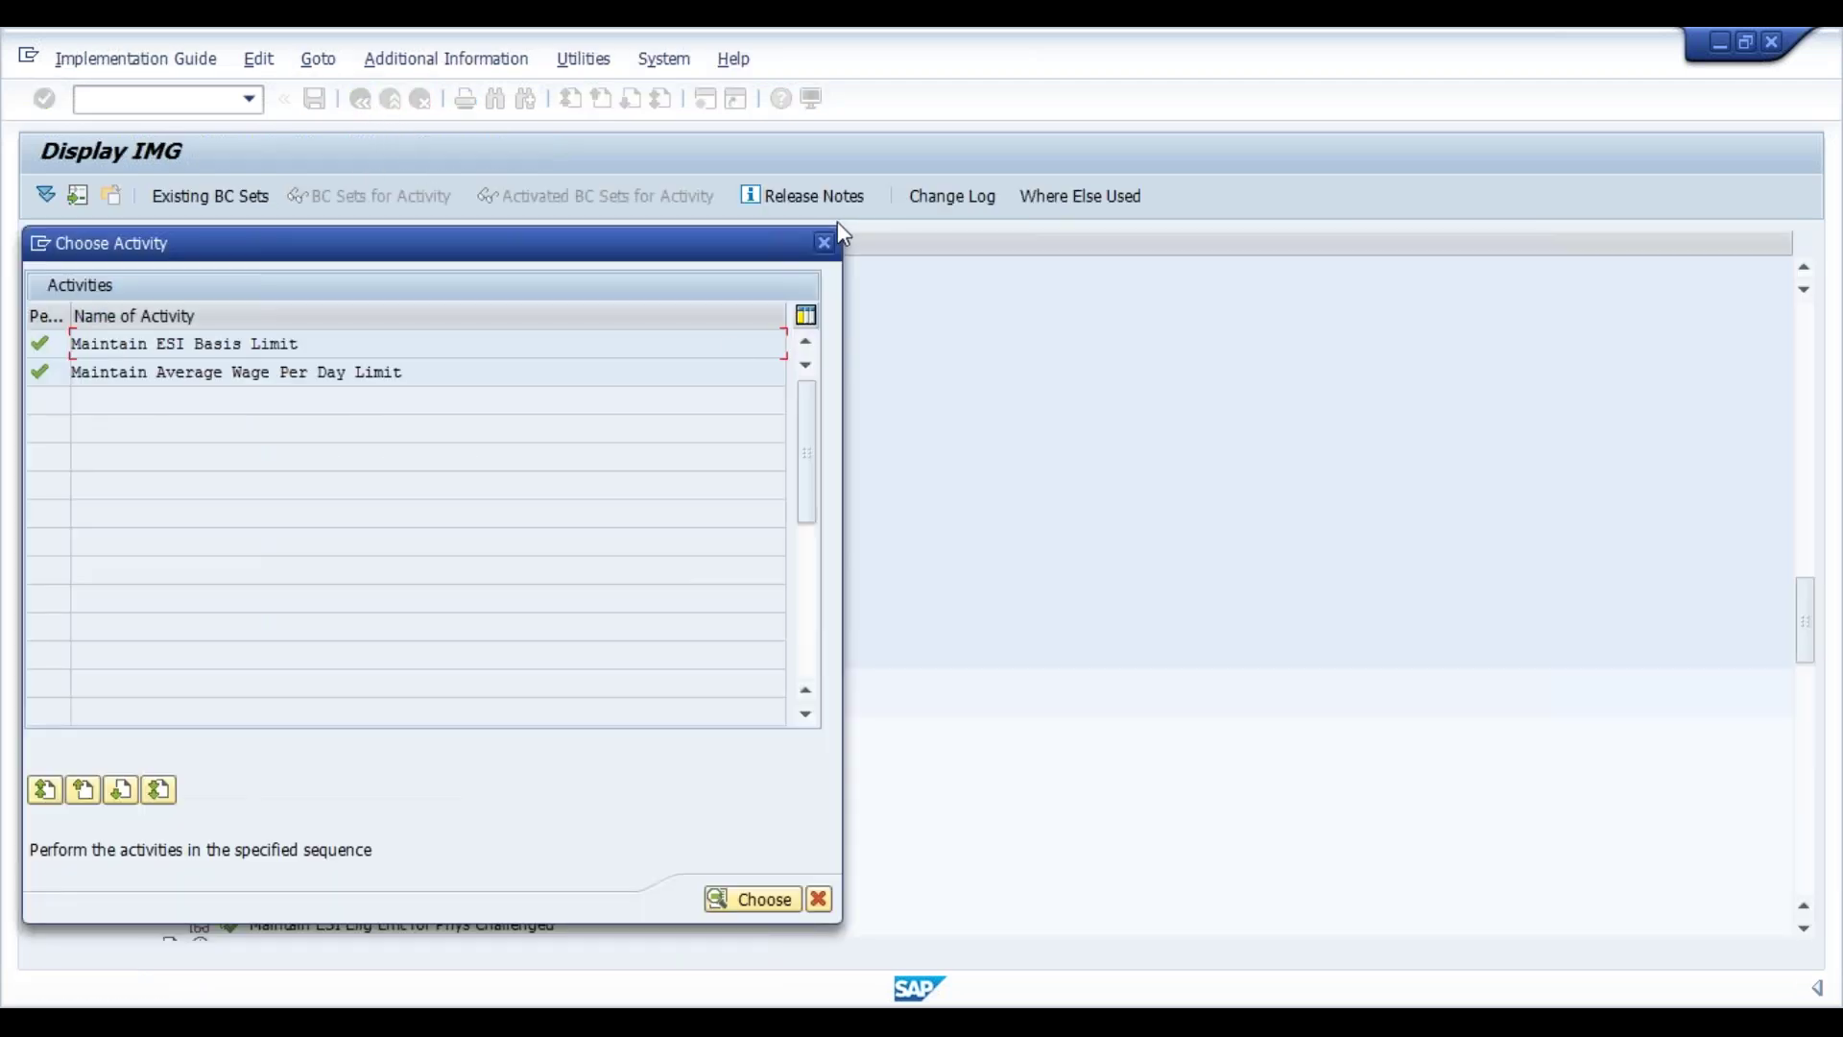
click(826, 241)
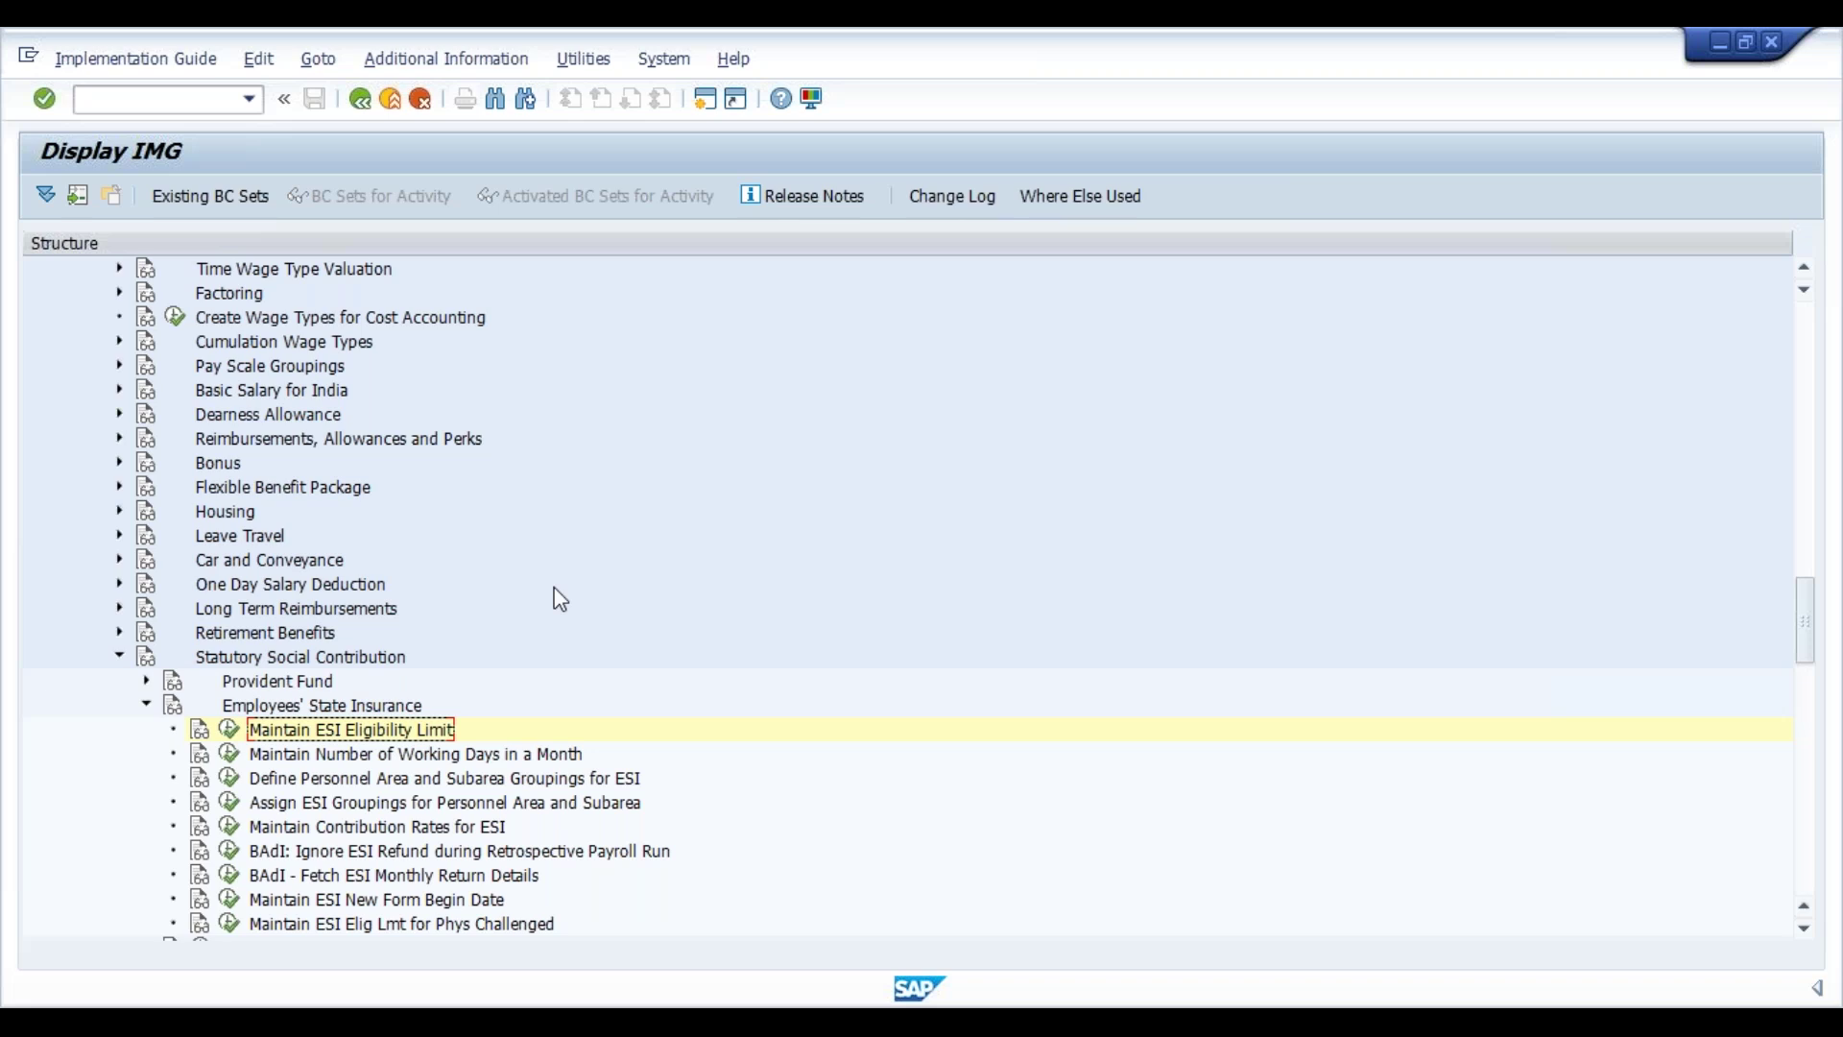
Step: Review the value in Maintain Number of Working Days in a Month and return to the implementation guide
click(231, 759)
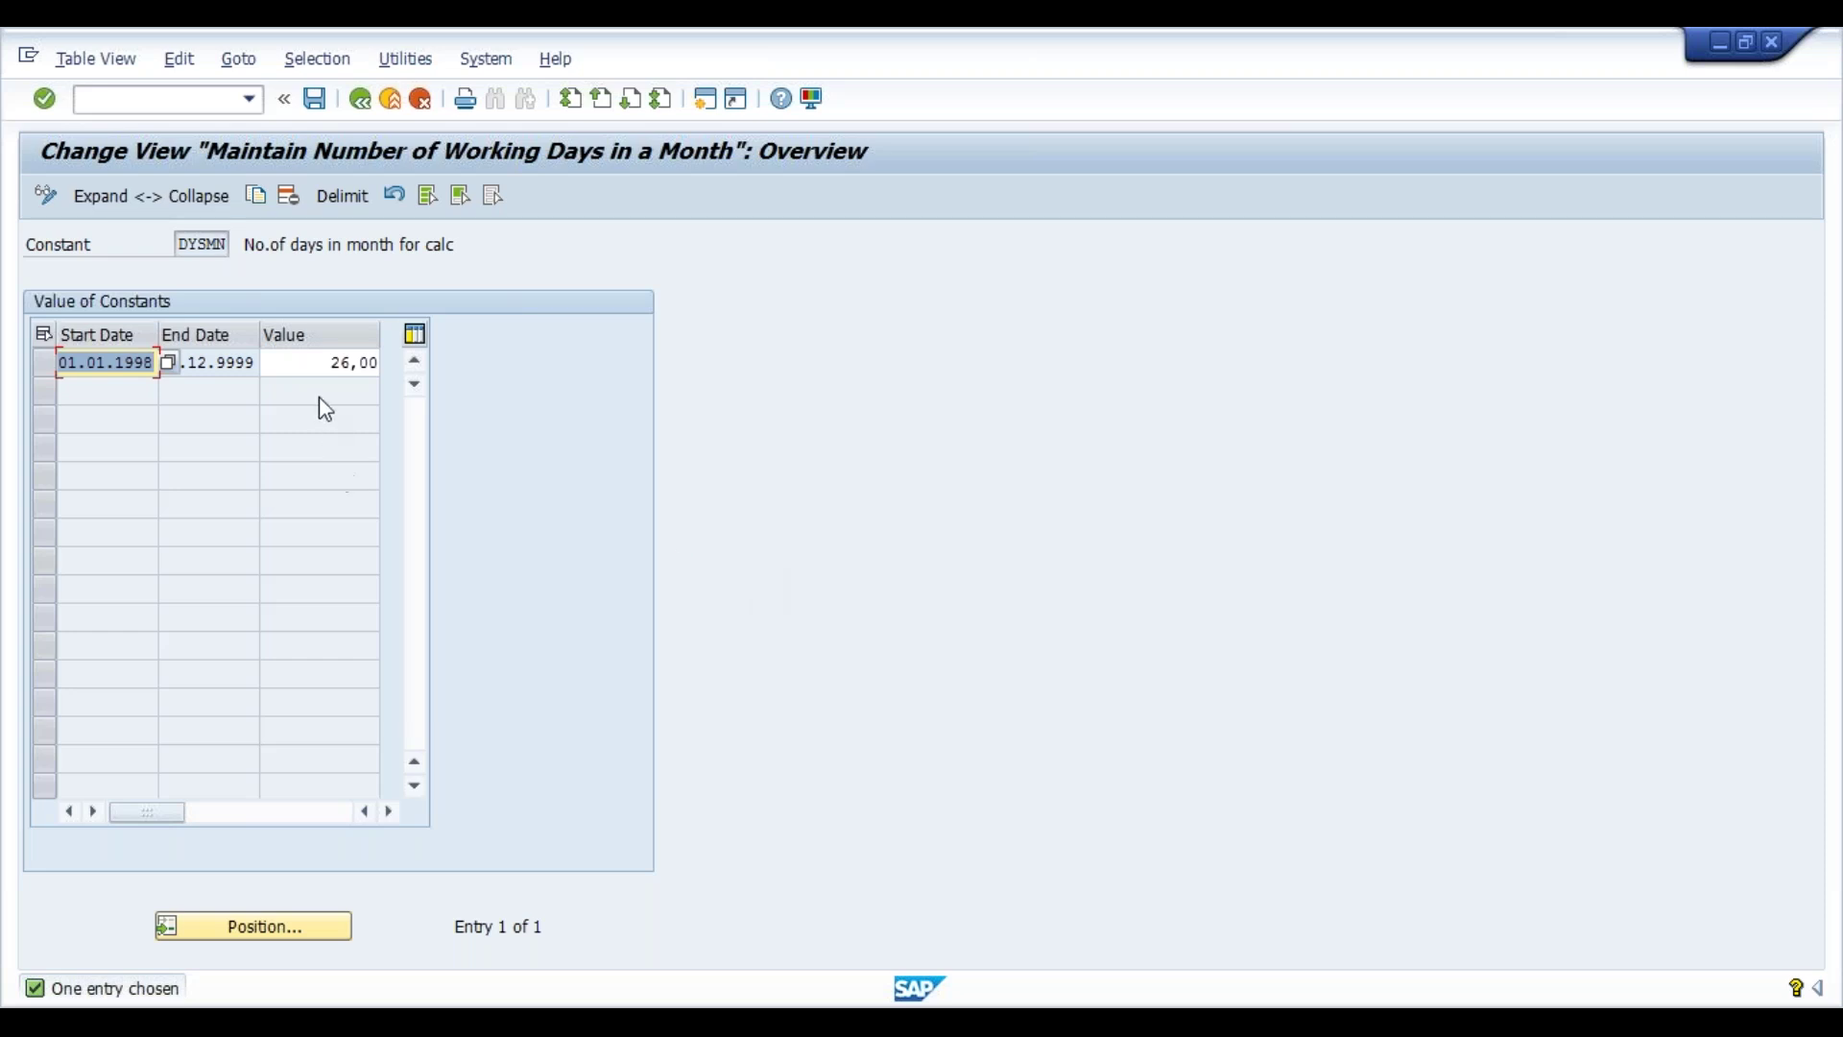
double_click(319, 362)
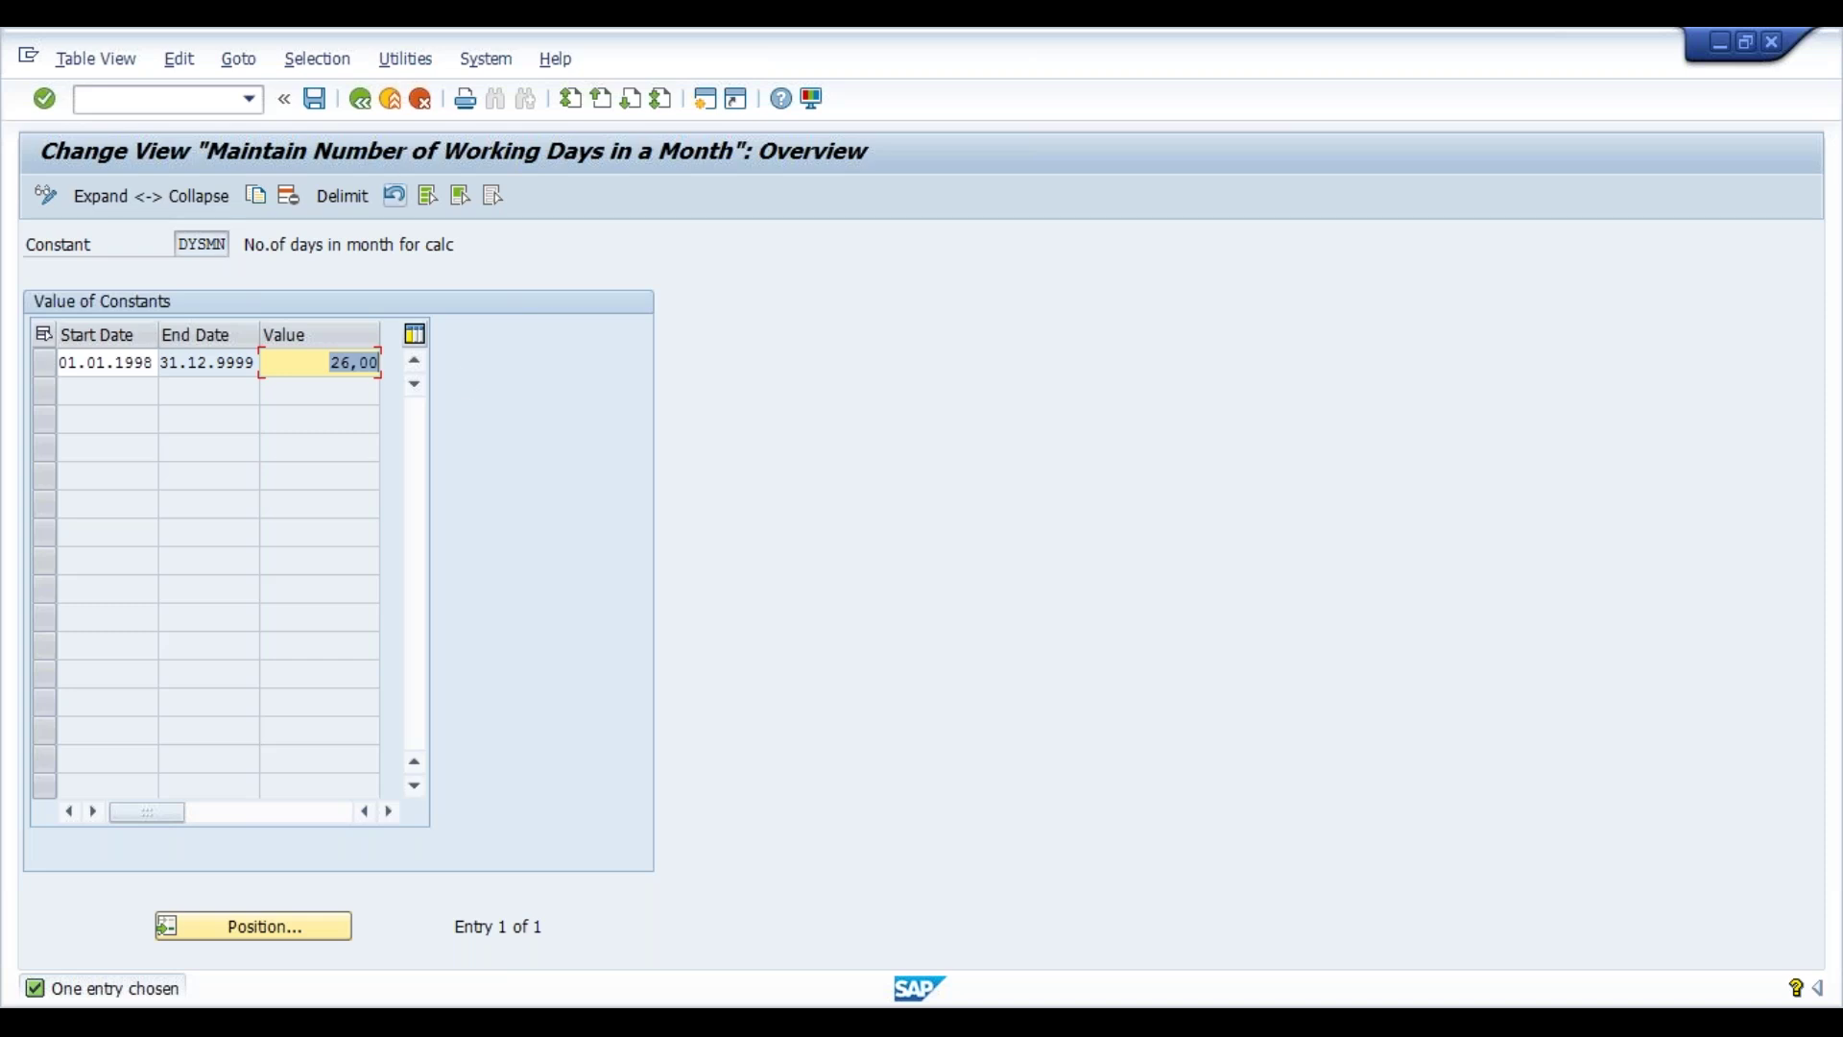
click(361, 100)
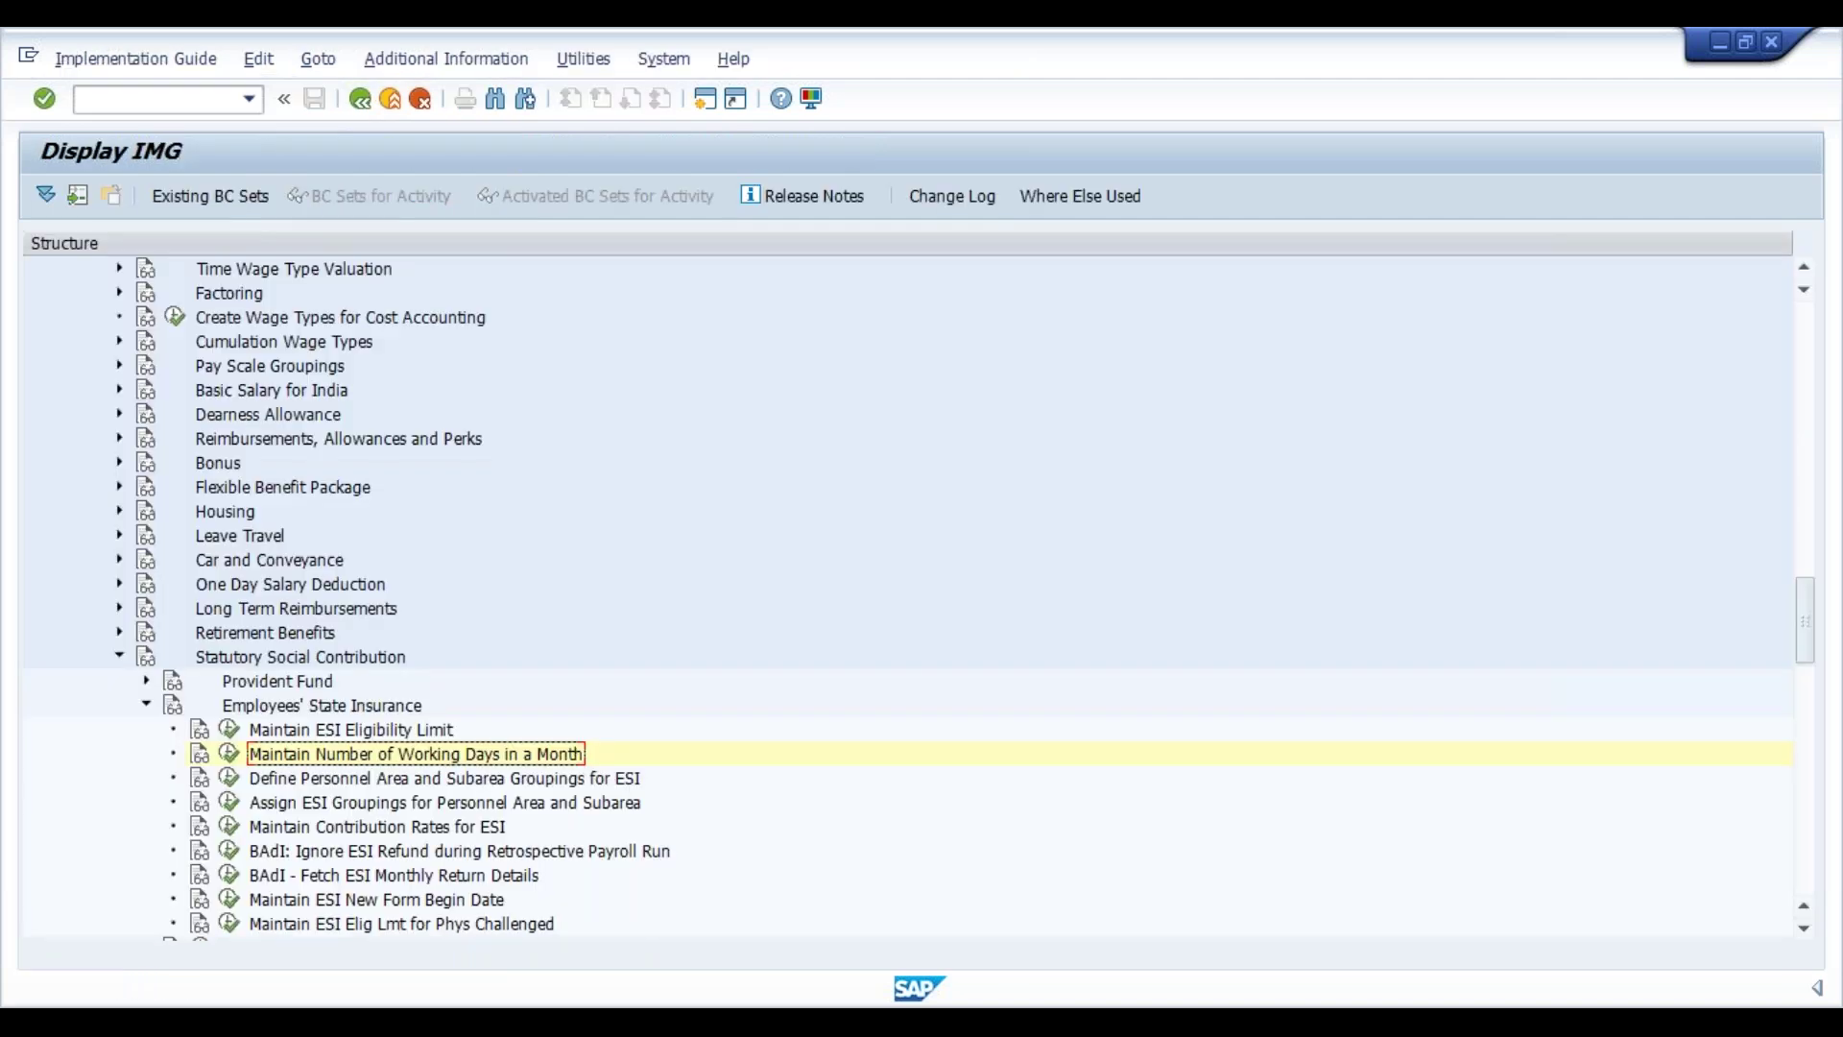
Step: Review the entries in Define Personnel Area and Subarea Groupings for ESI and return to the implementation guide
click(229, 779)
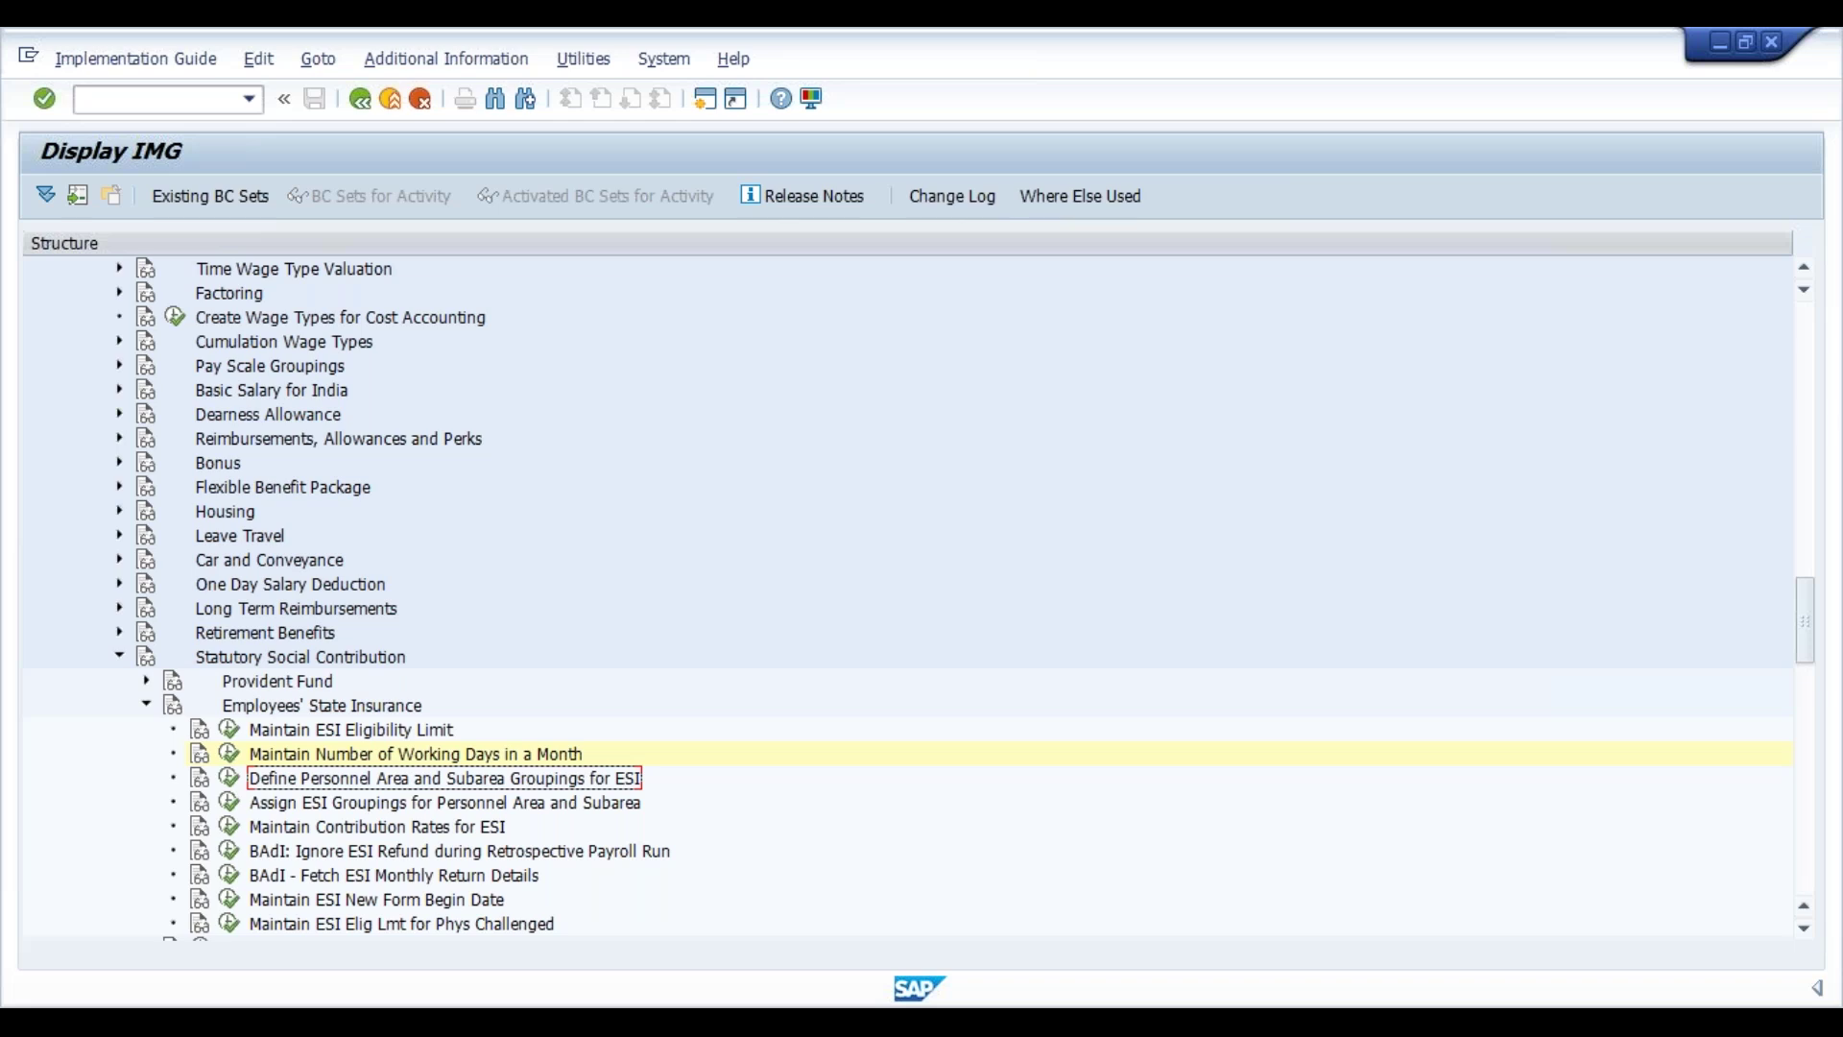
click(229, 779)
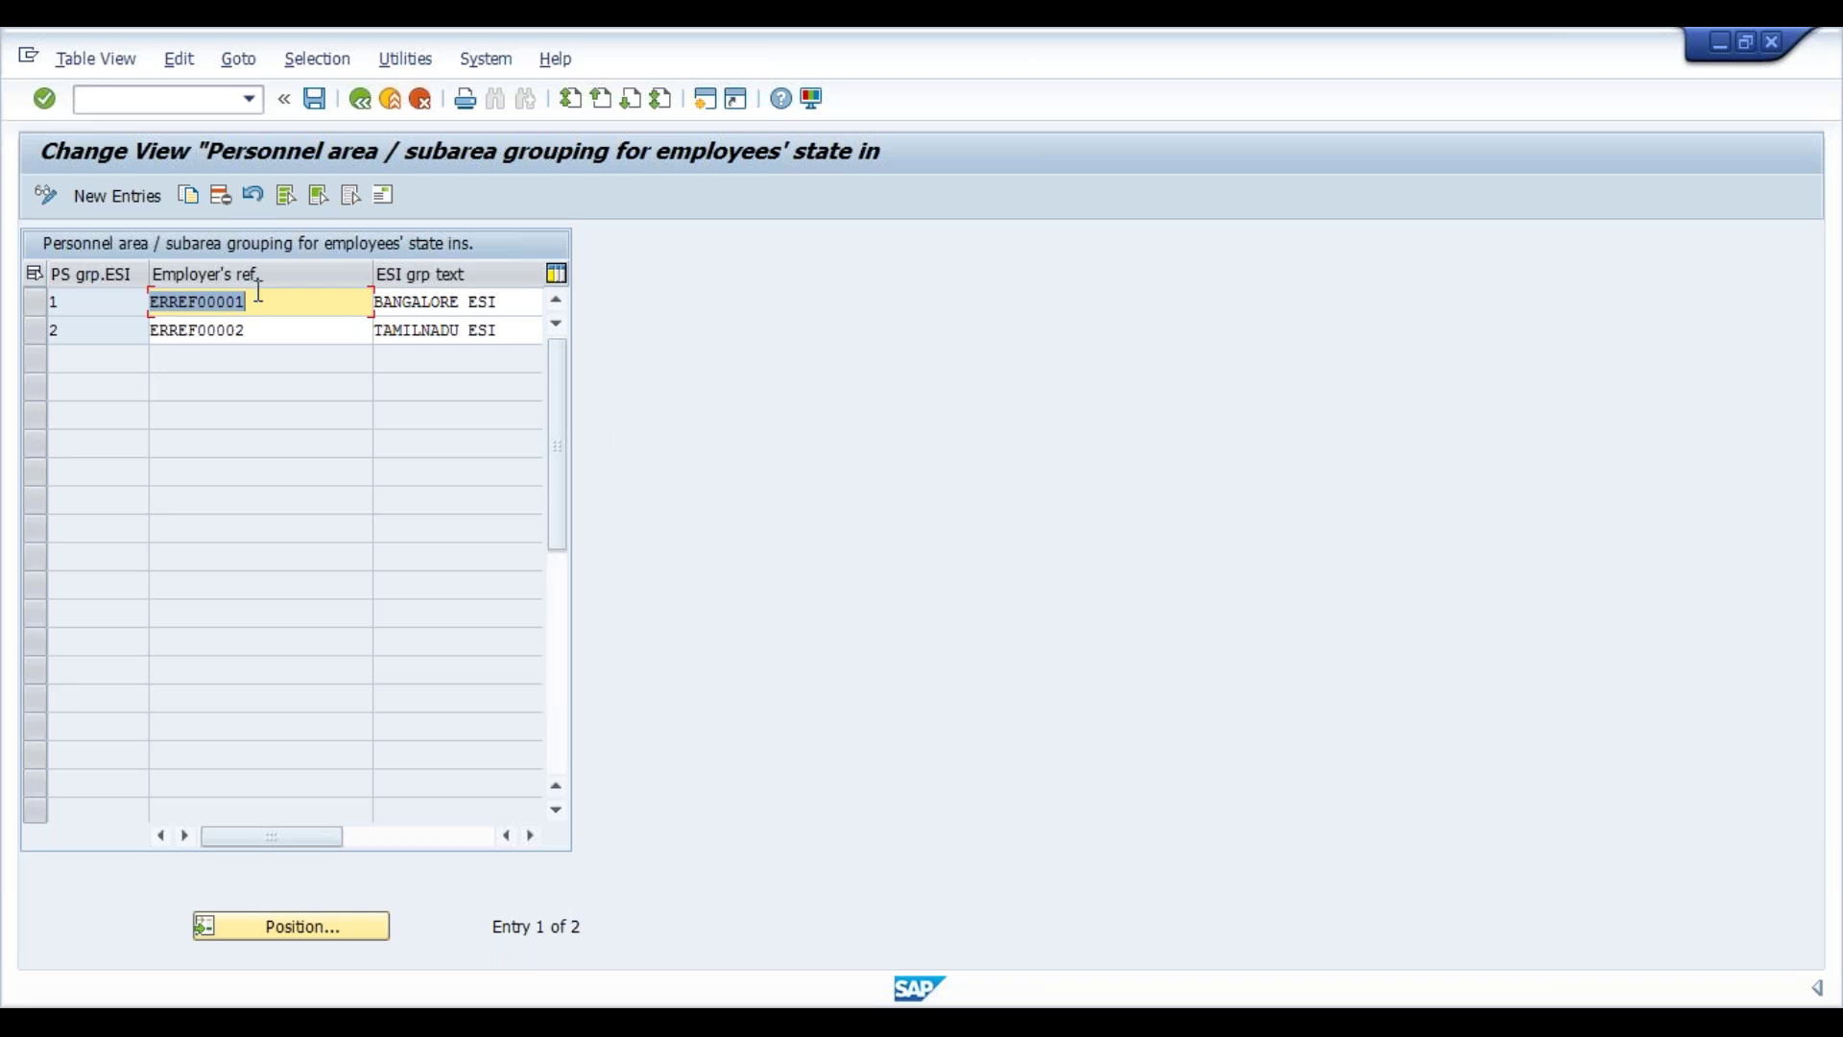
click(369, 106)
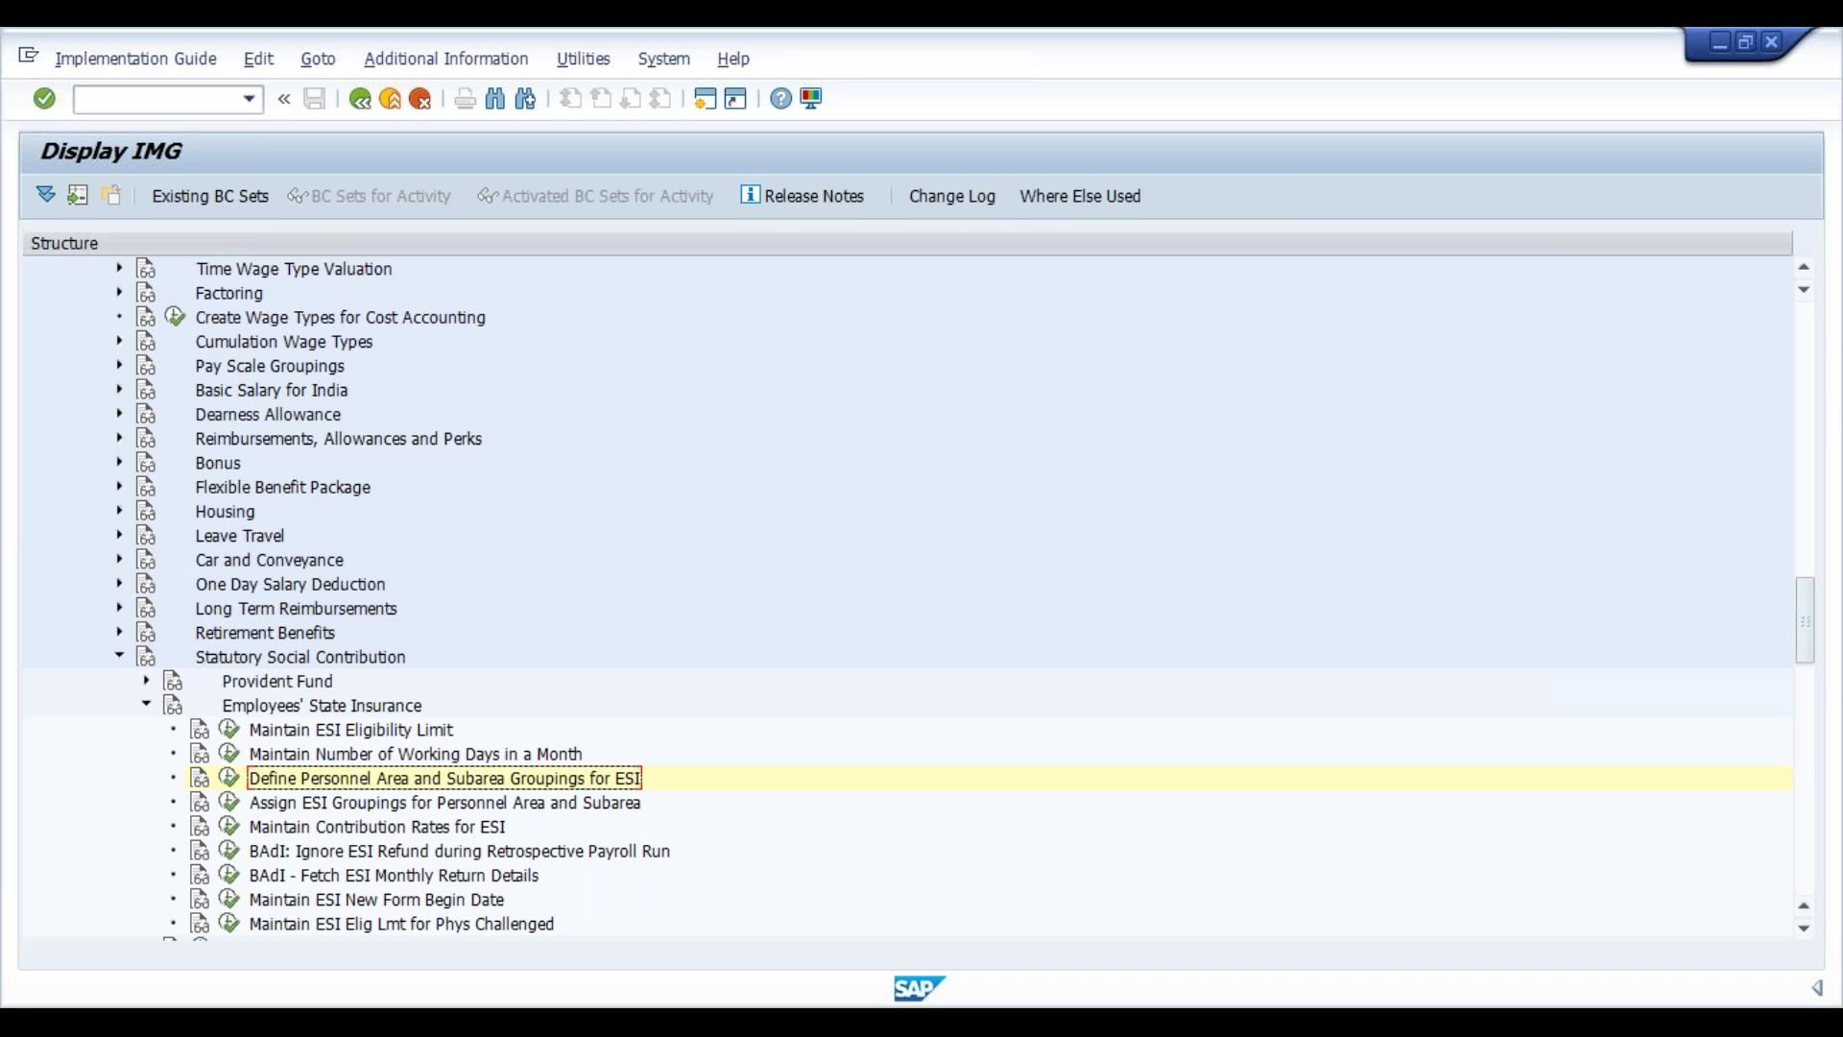
Step: Review Assign ESI Groupings for Personnel Area and Subarea, including the groupings available for the GS Pune Finance subarea, and return to the implementation guide
click(445, 802)
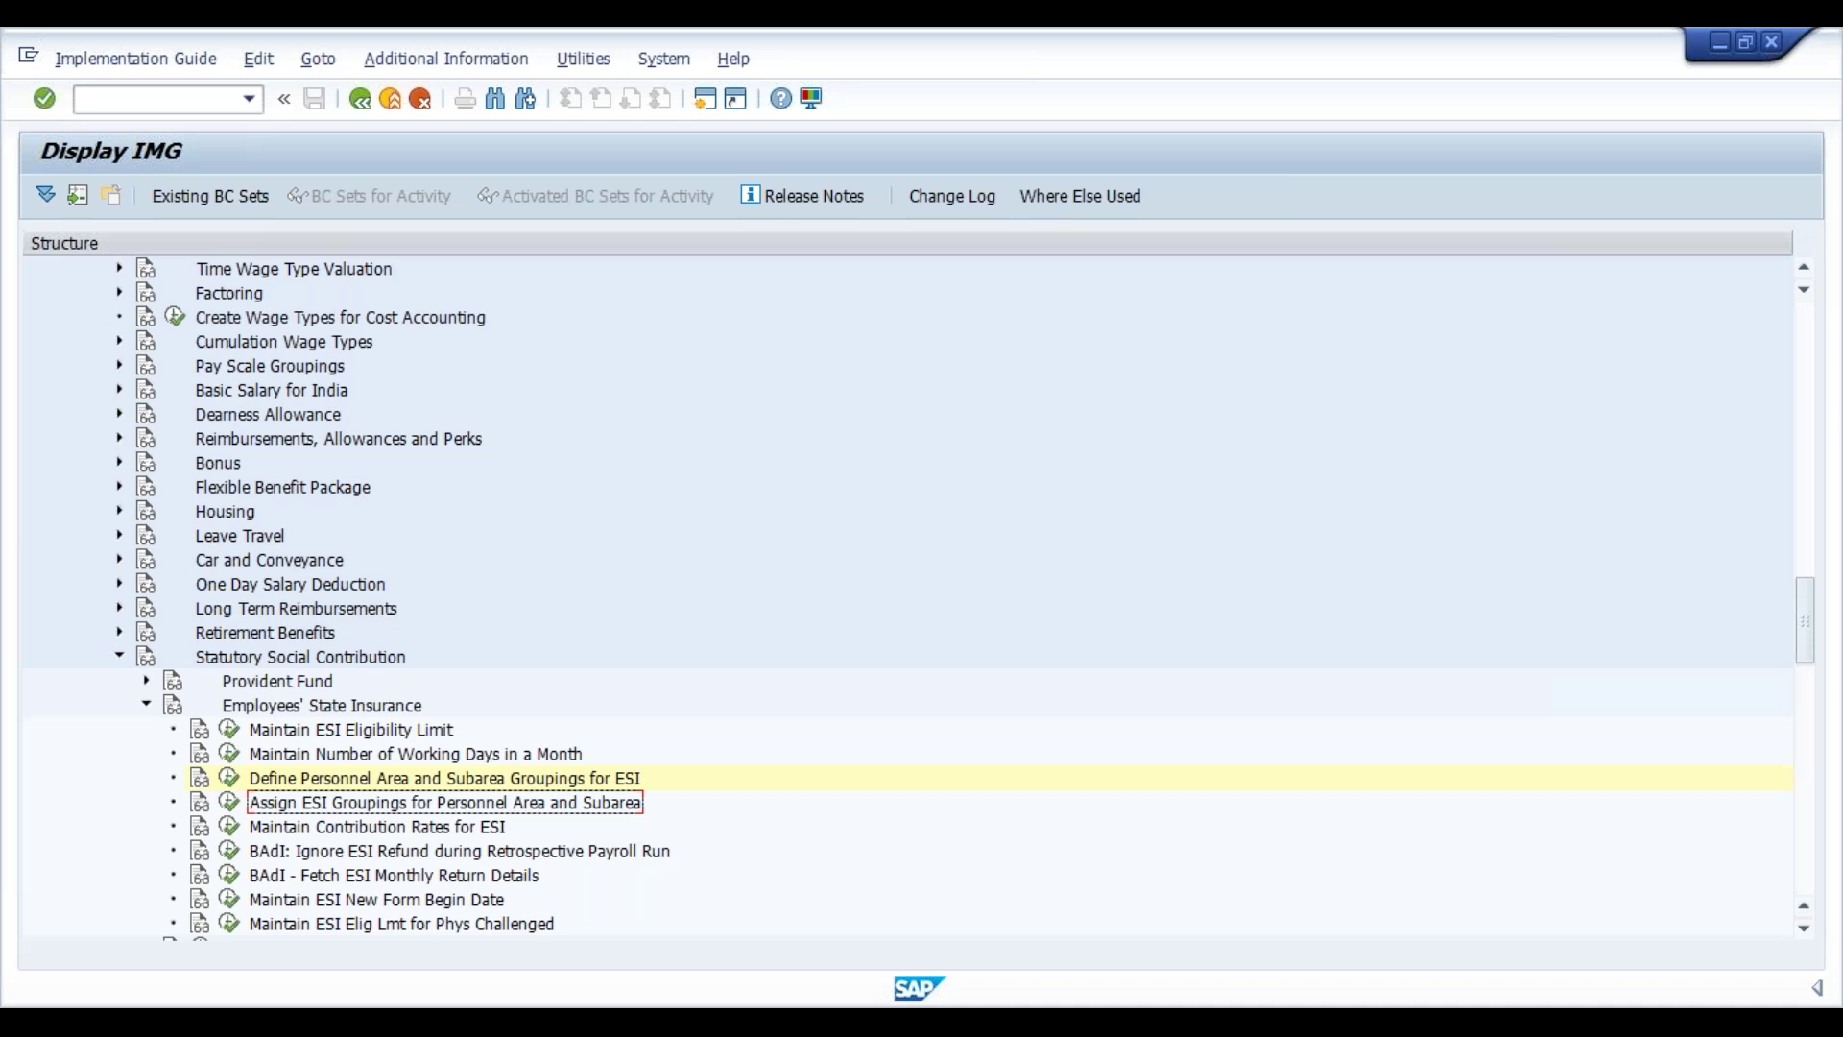
double_click(444, 802)
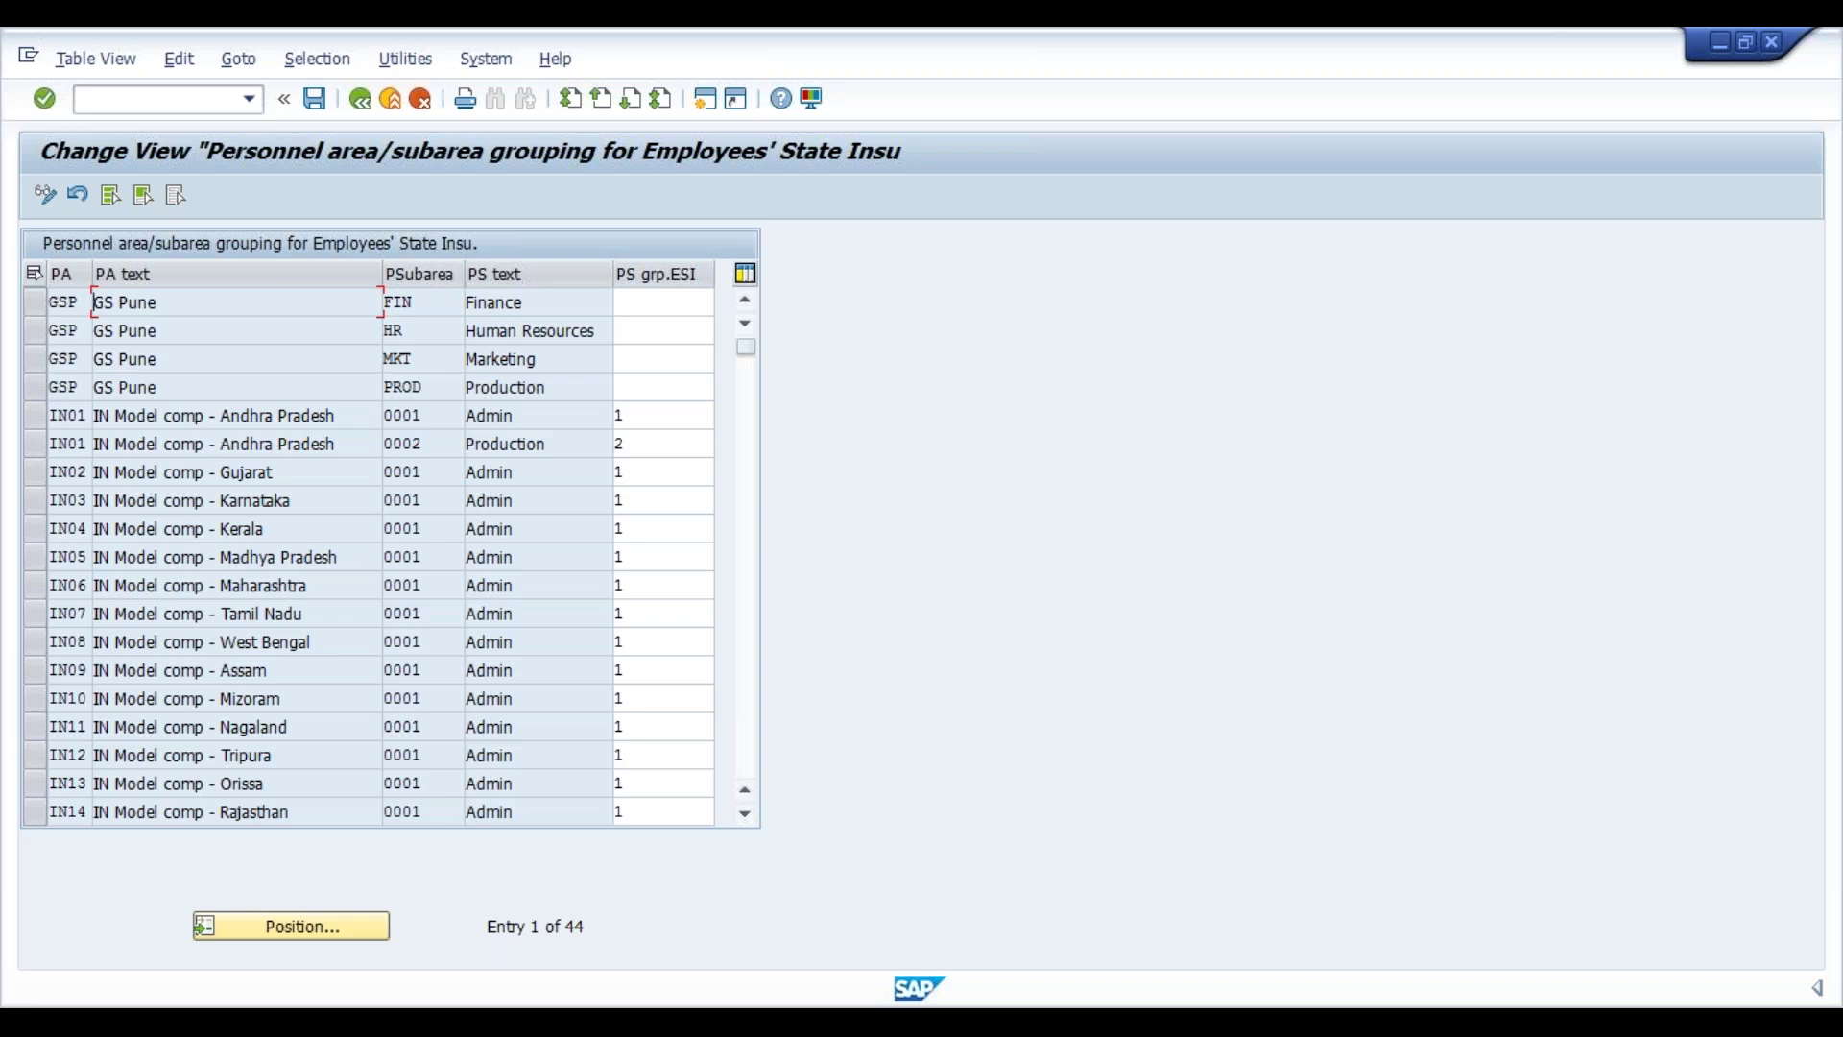
click(686, 298)
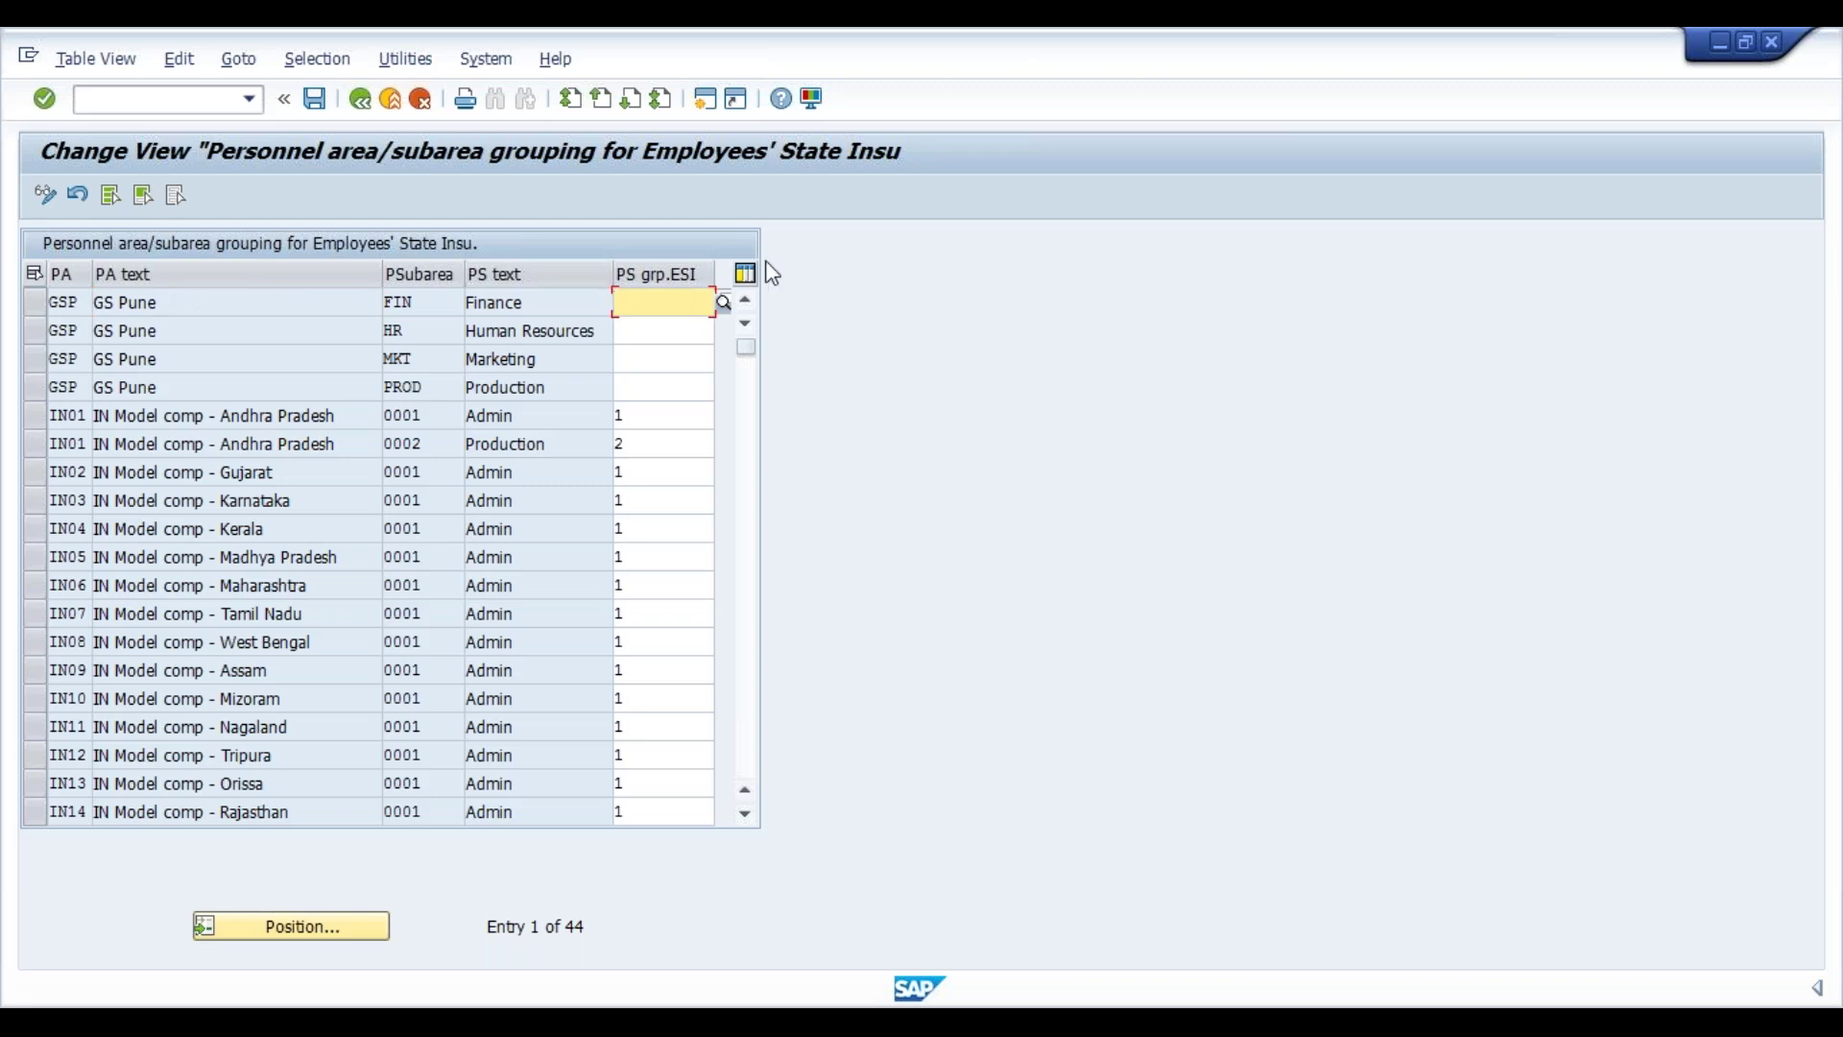
click(724, 303)
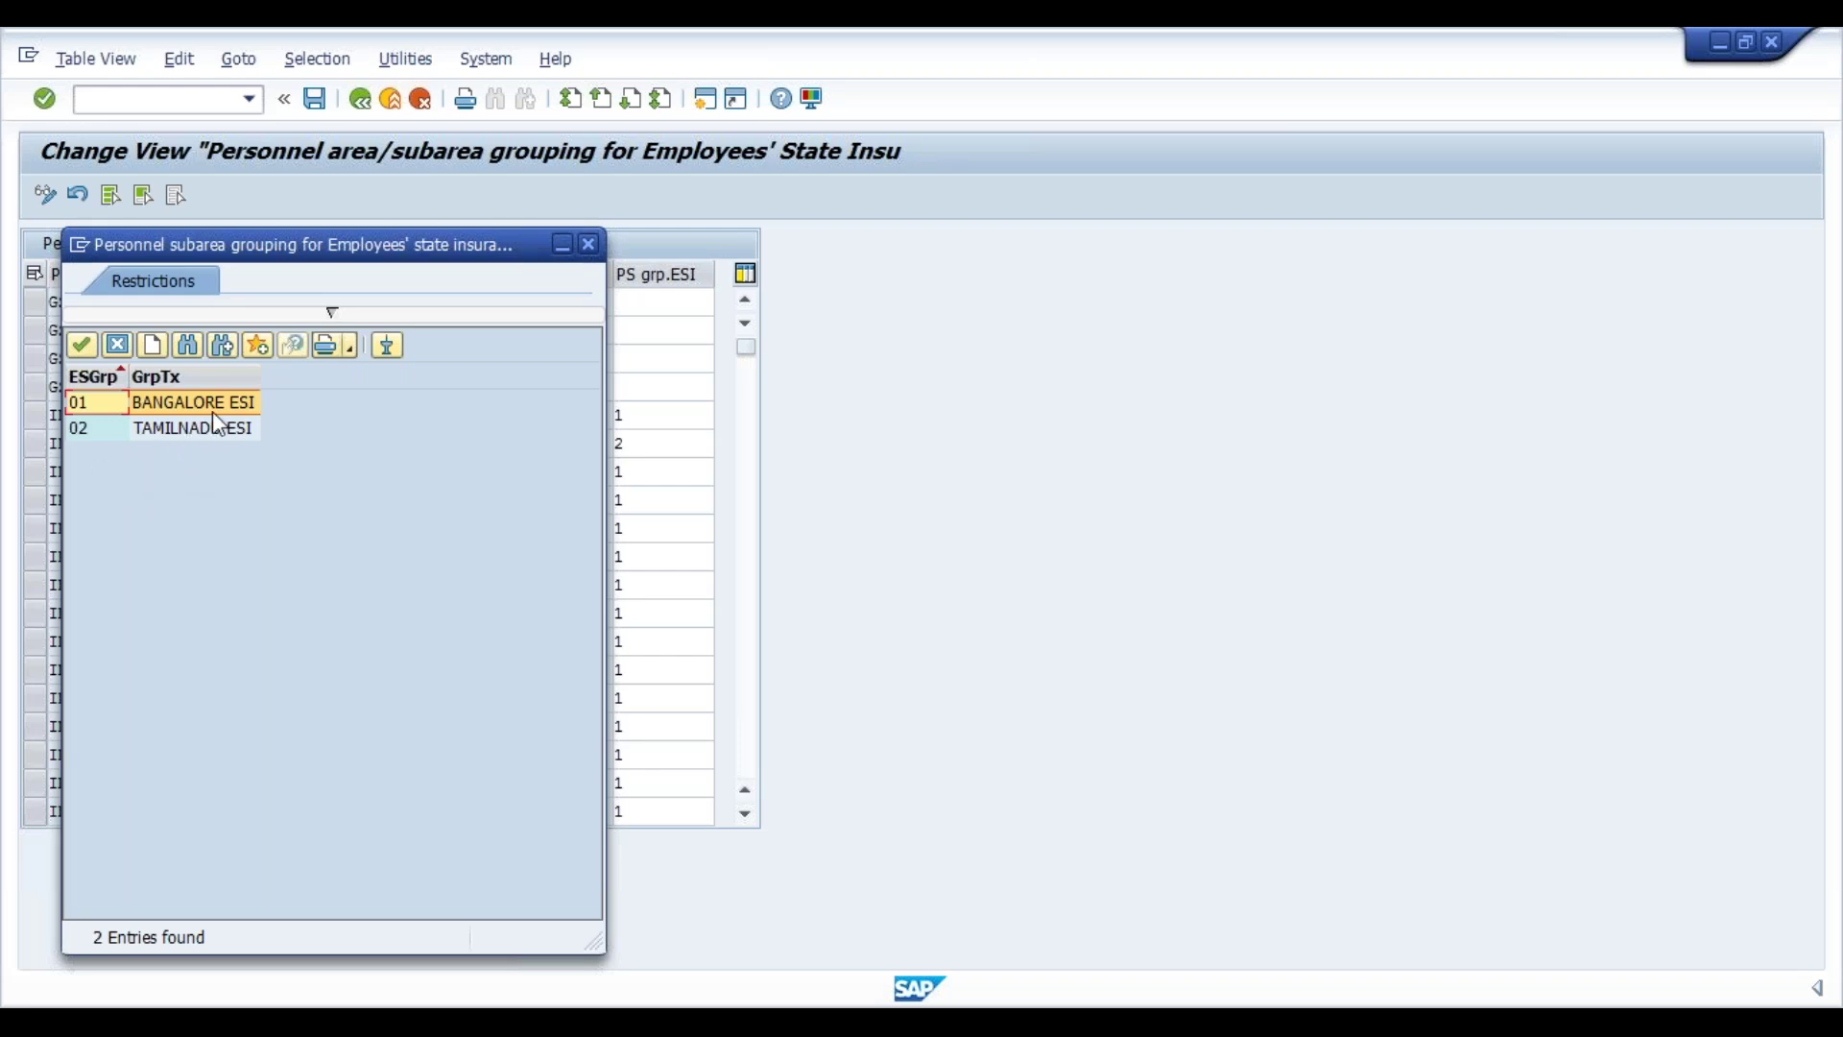
click(587, 247)
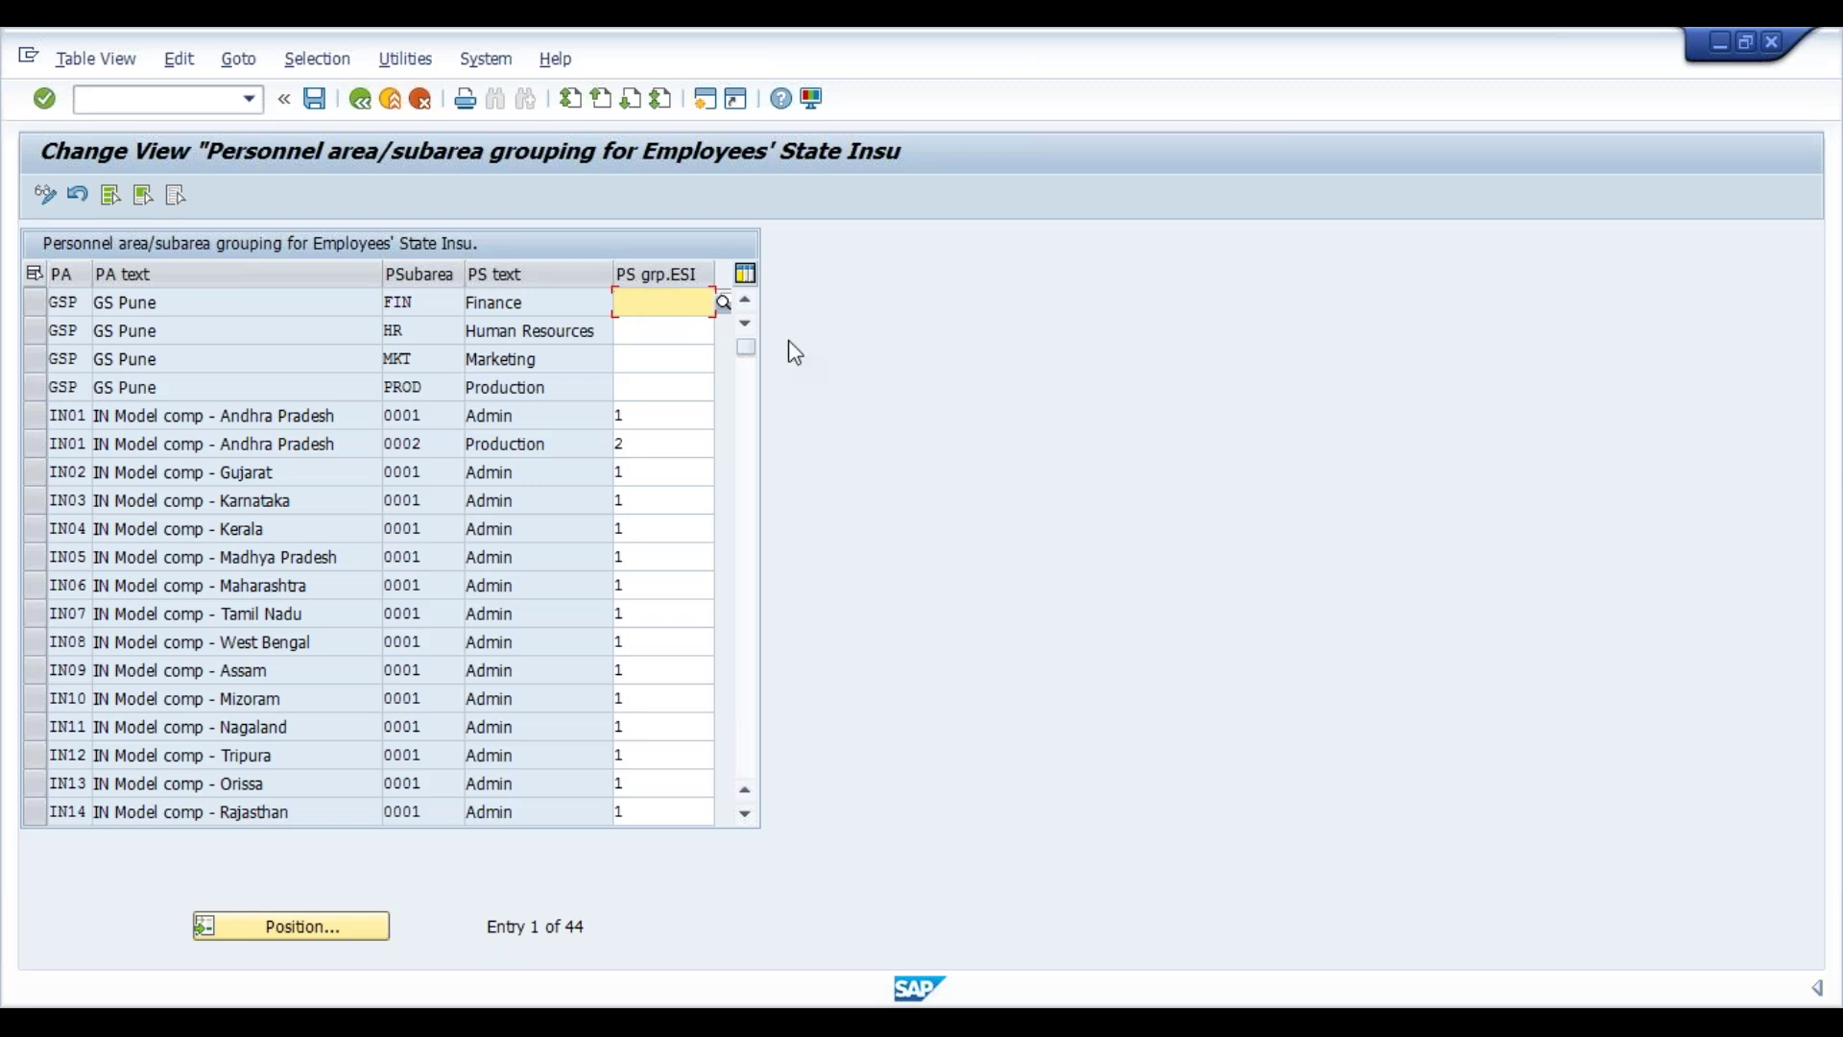
click(355, 104)
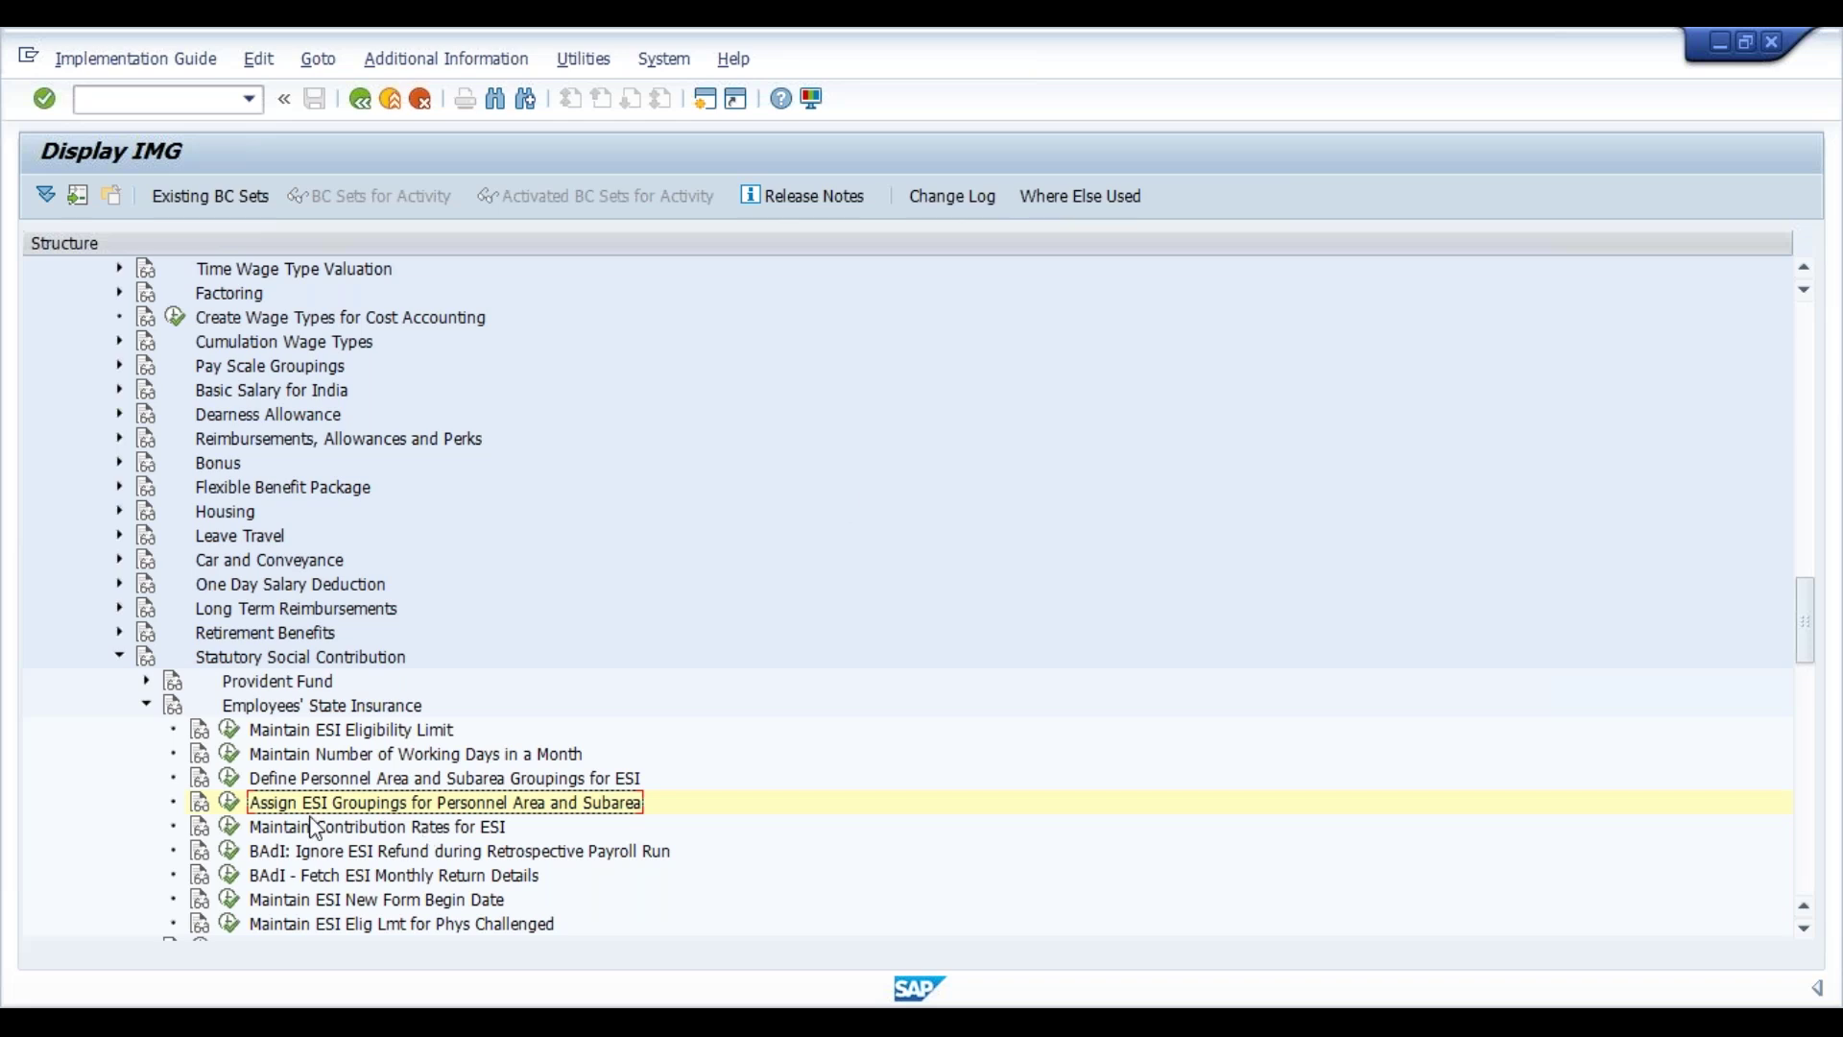
Step: Review the employee and employer rates in Maintain Contribution Rates for ESI and return to the implementation guide
click(235, 834)
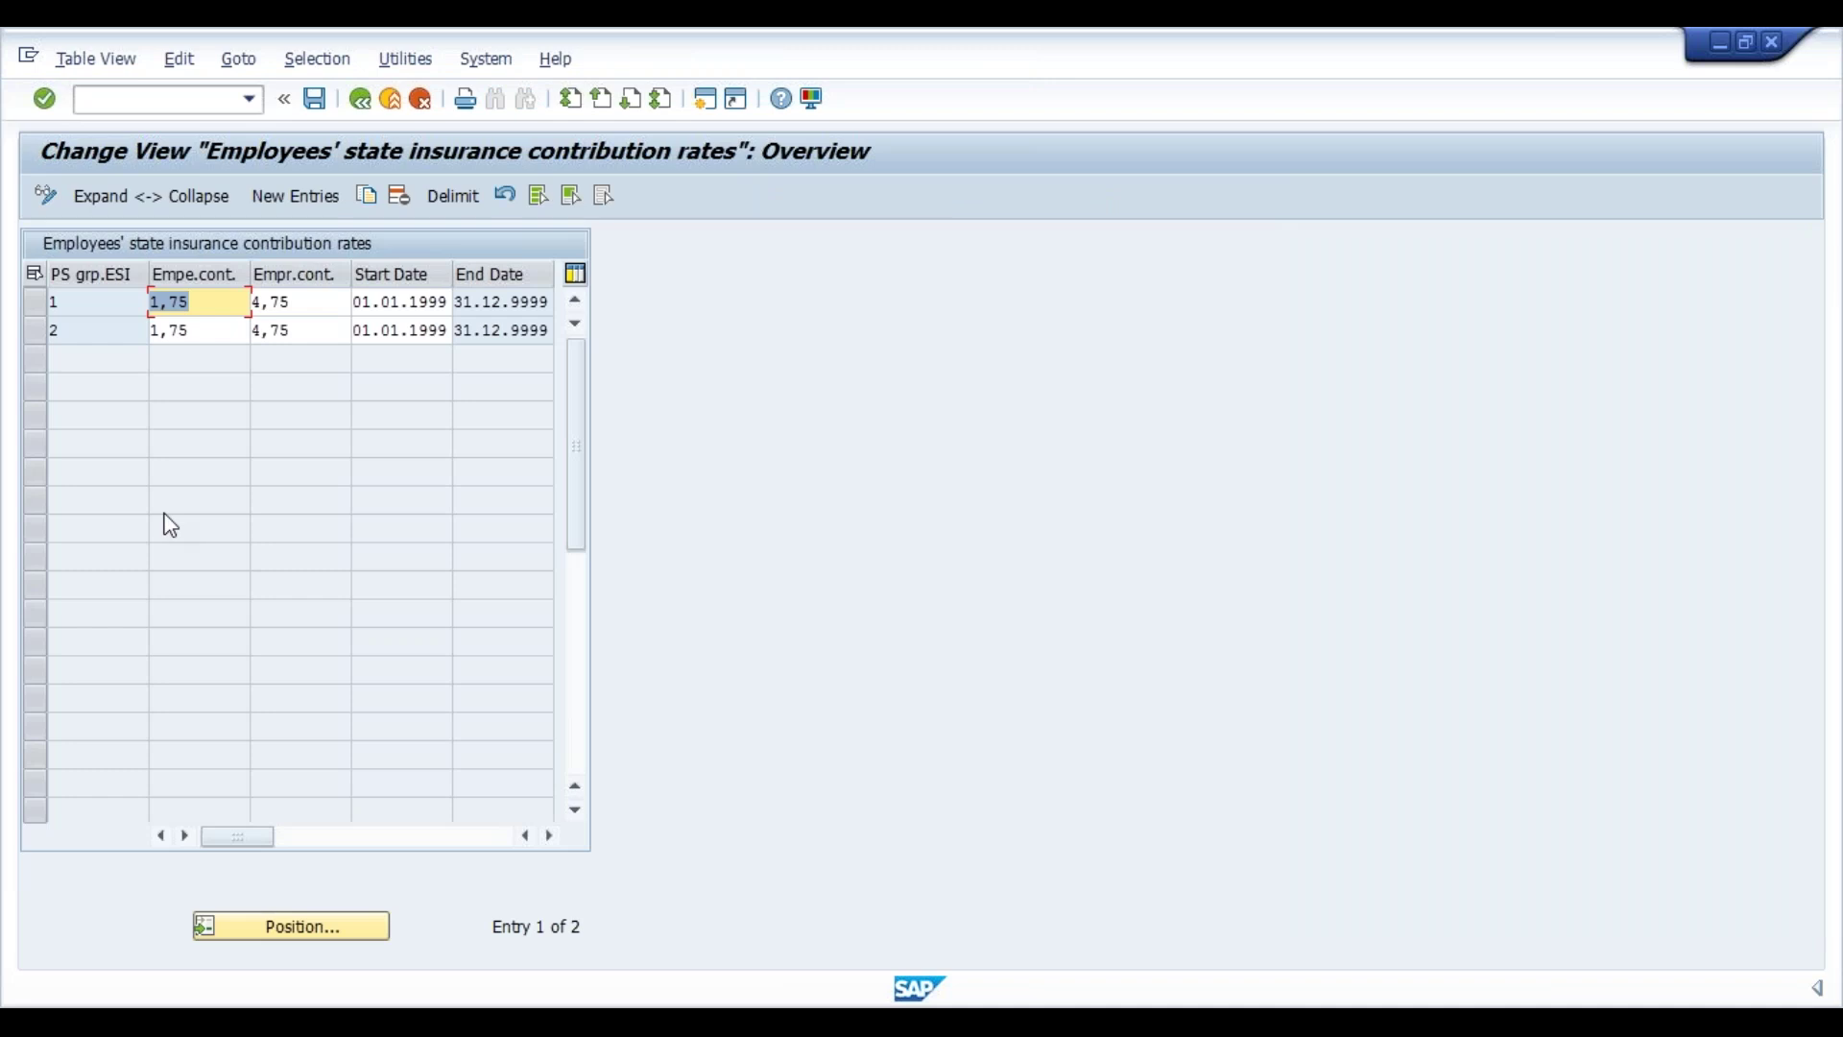
click(509, 331)
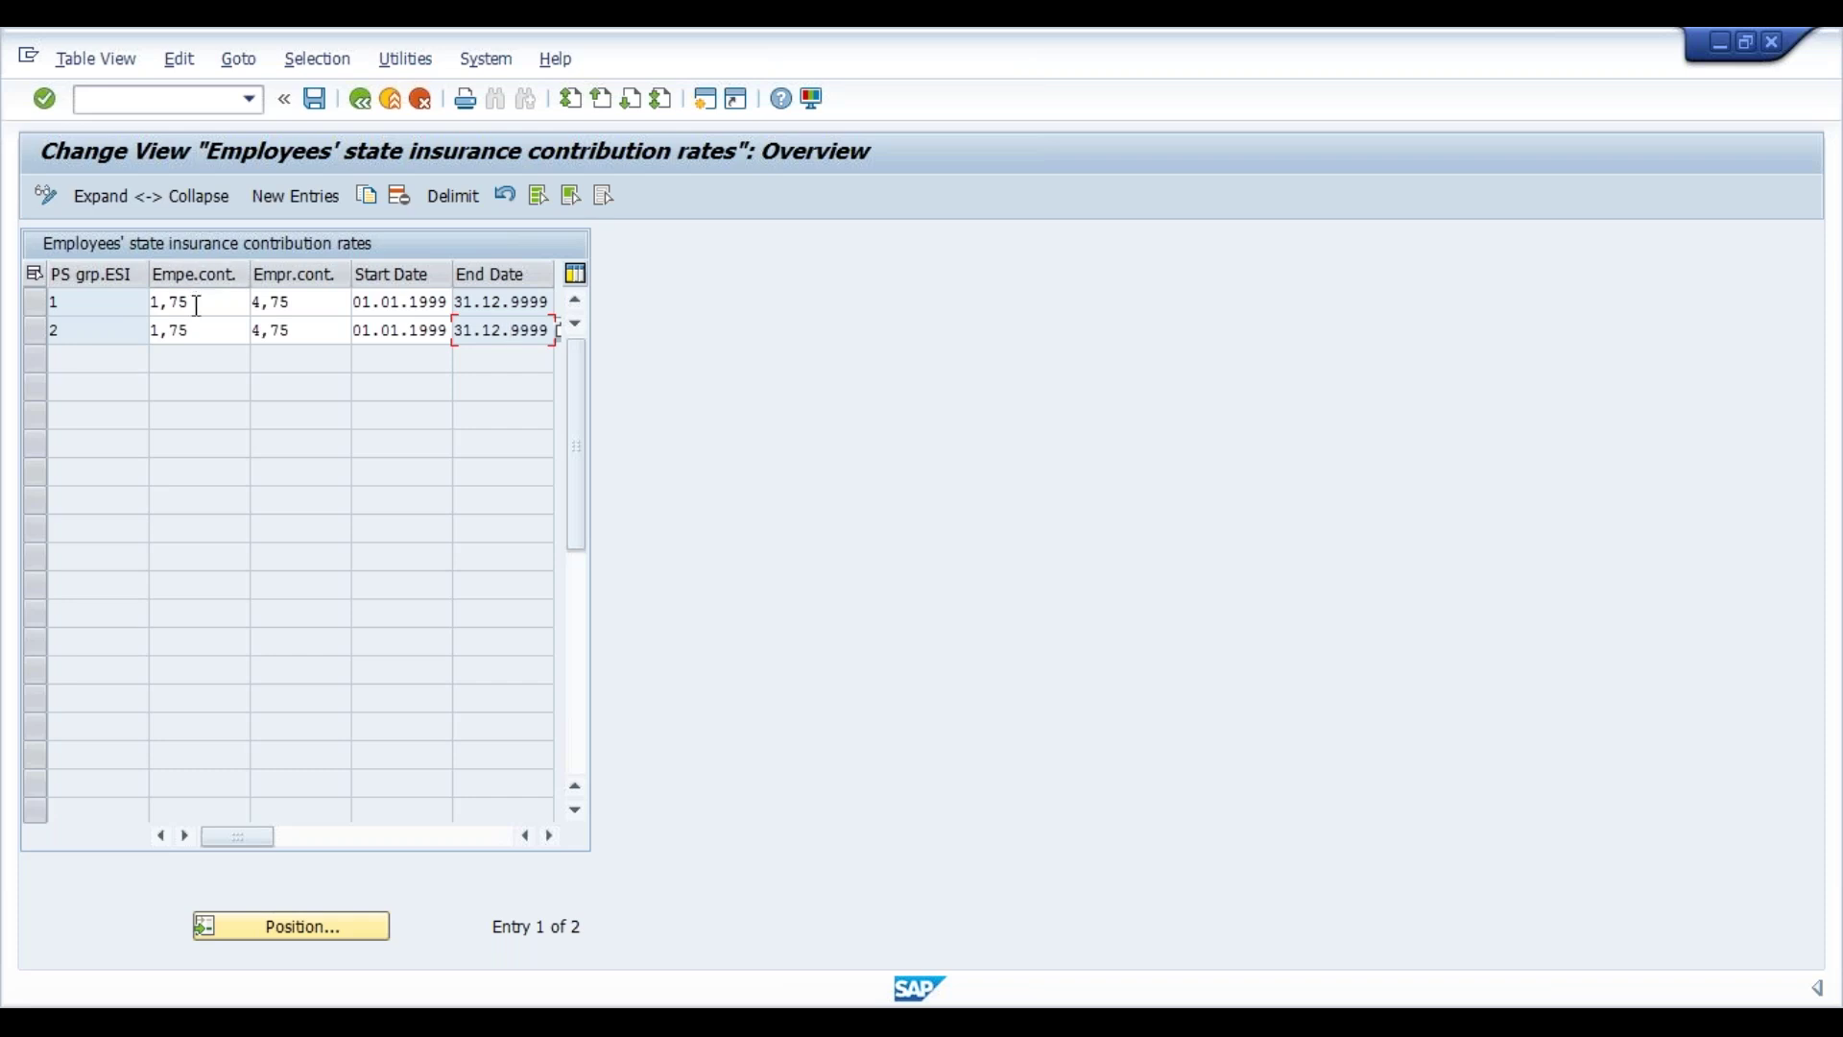
drag(197, 307, 141, 307)
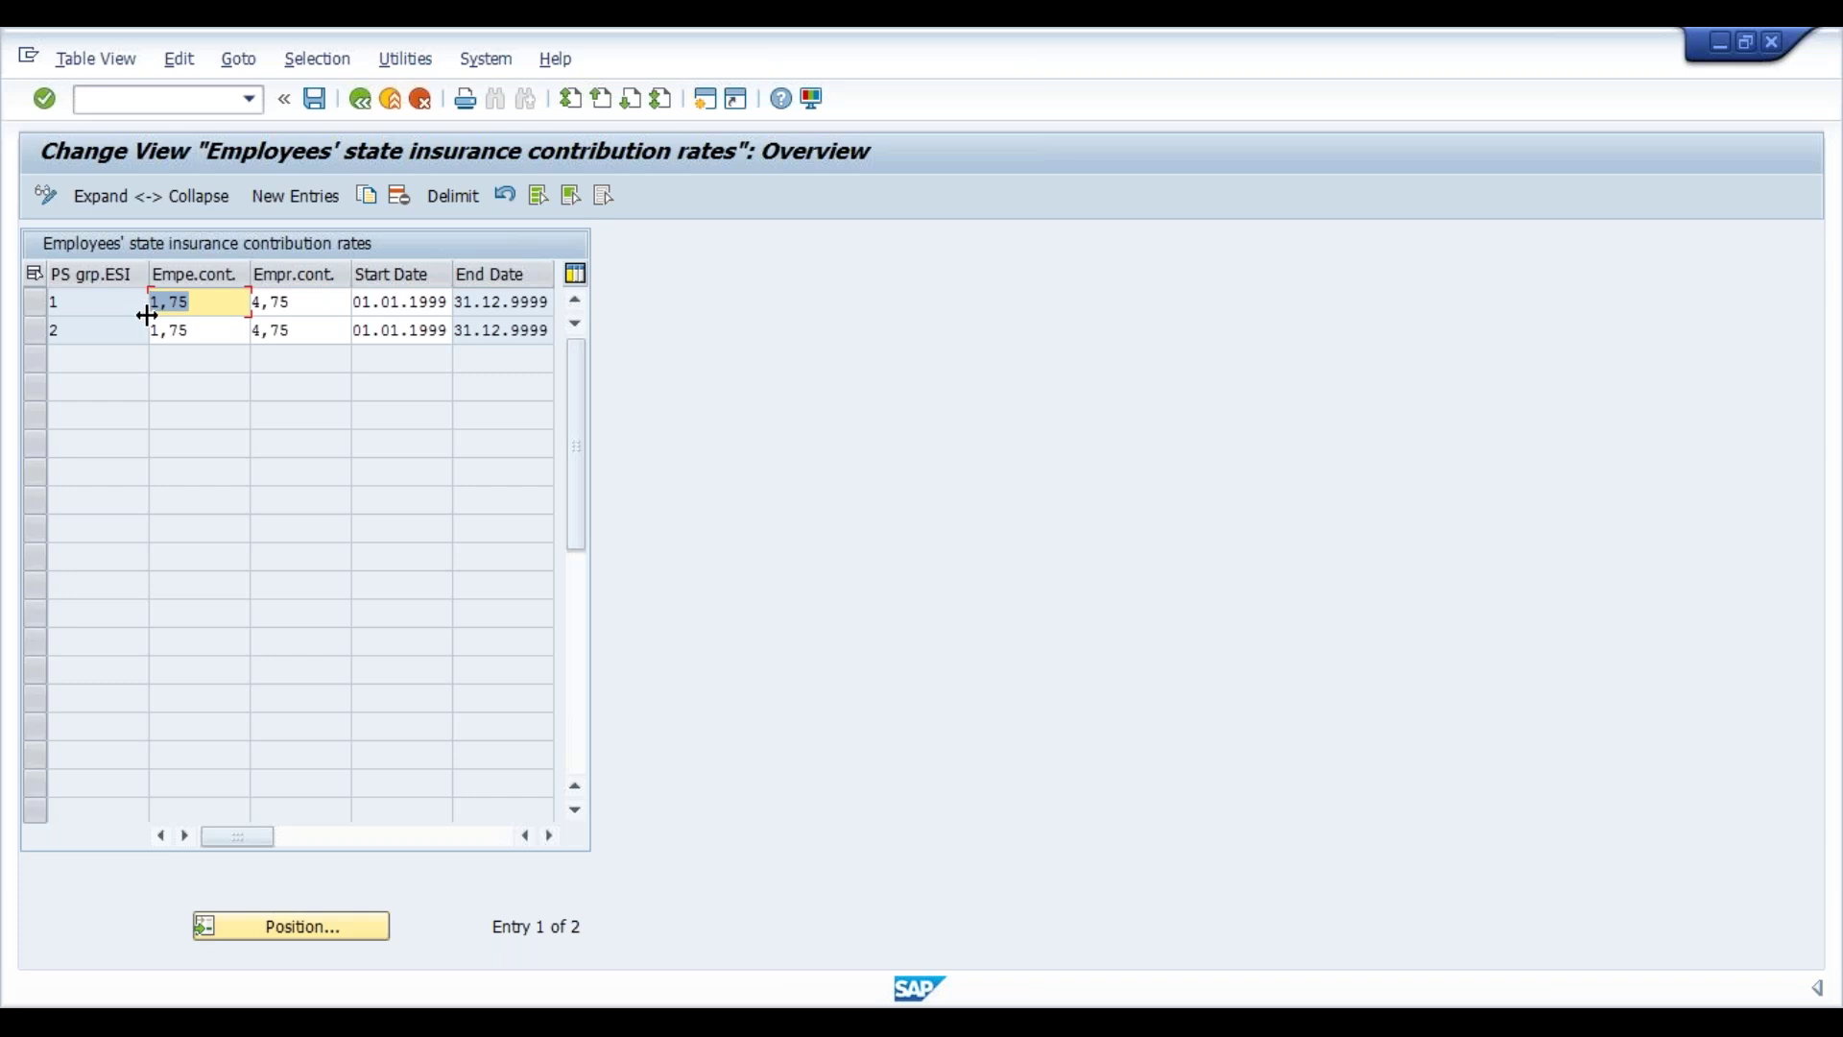
drag(317, 301, 250, 302)
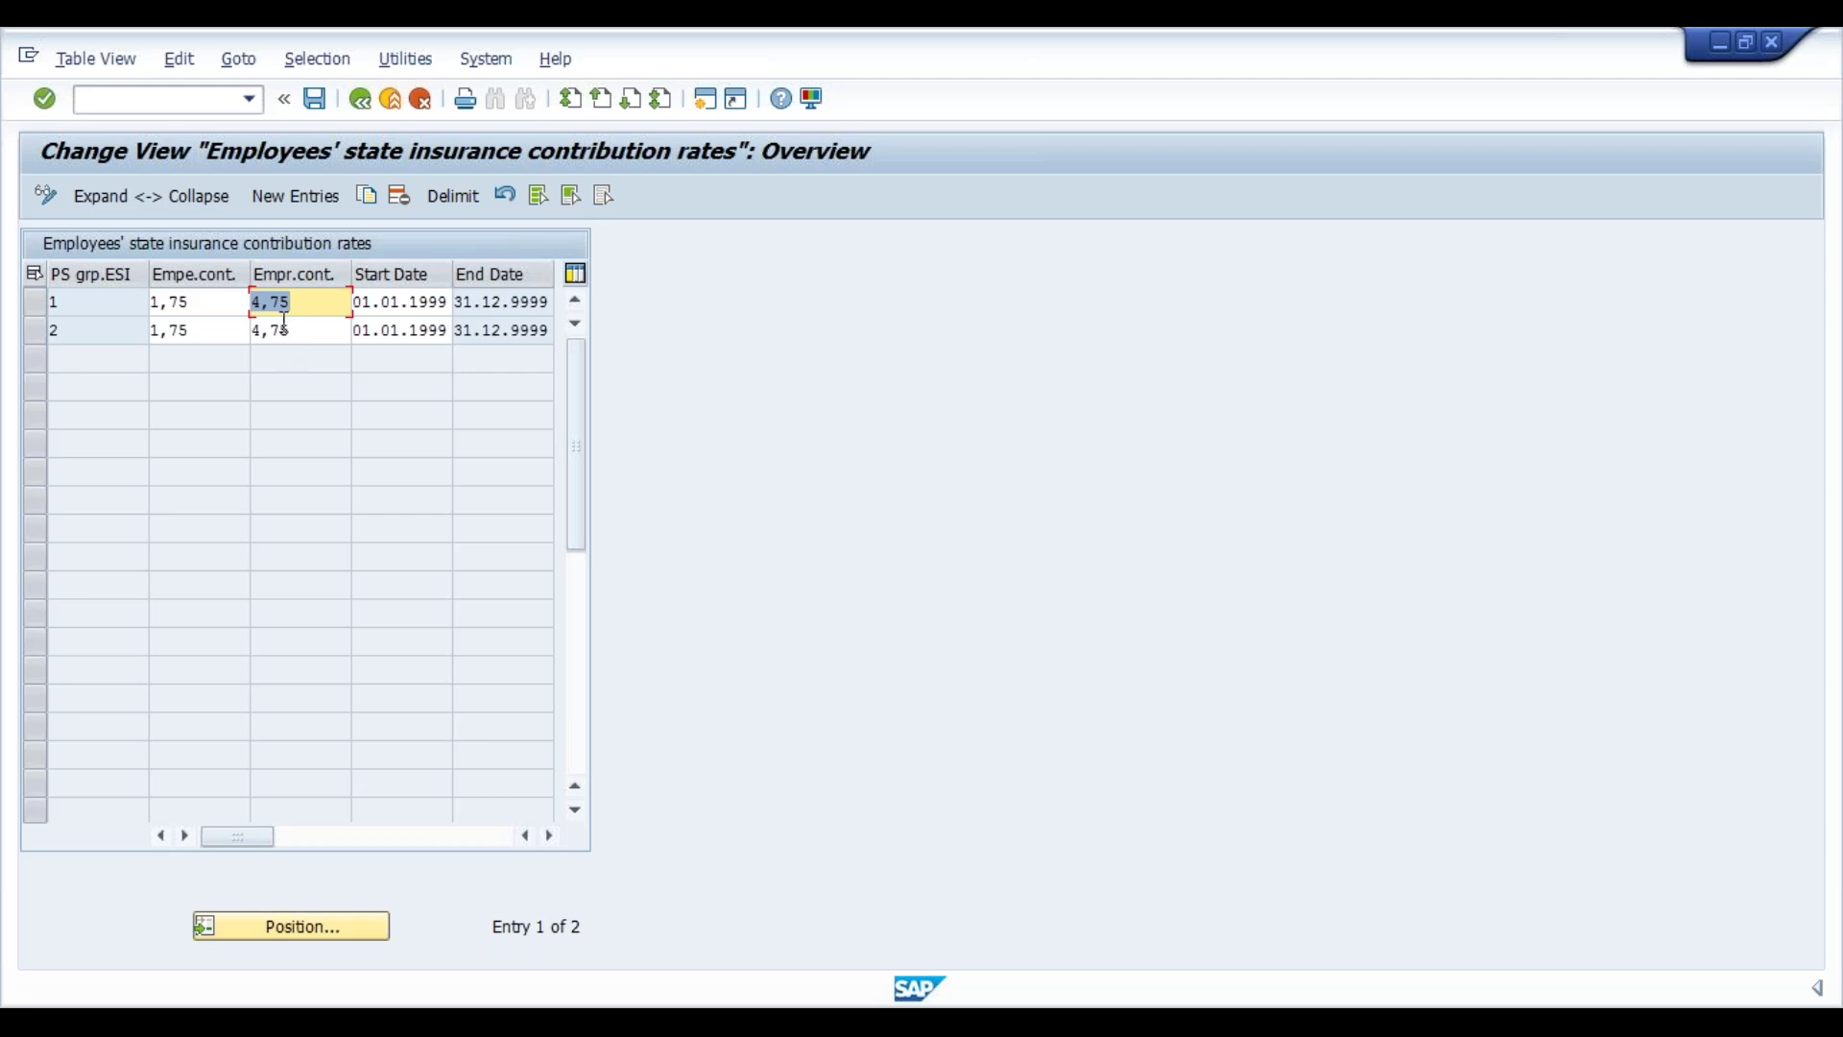
click(359, 100)
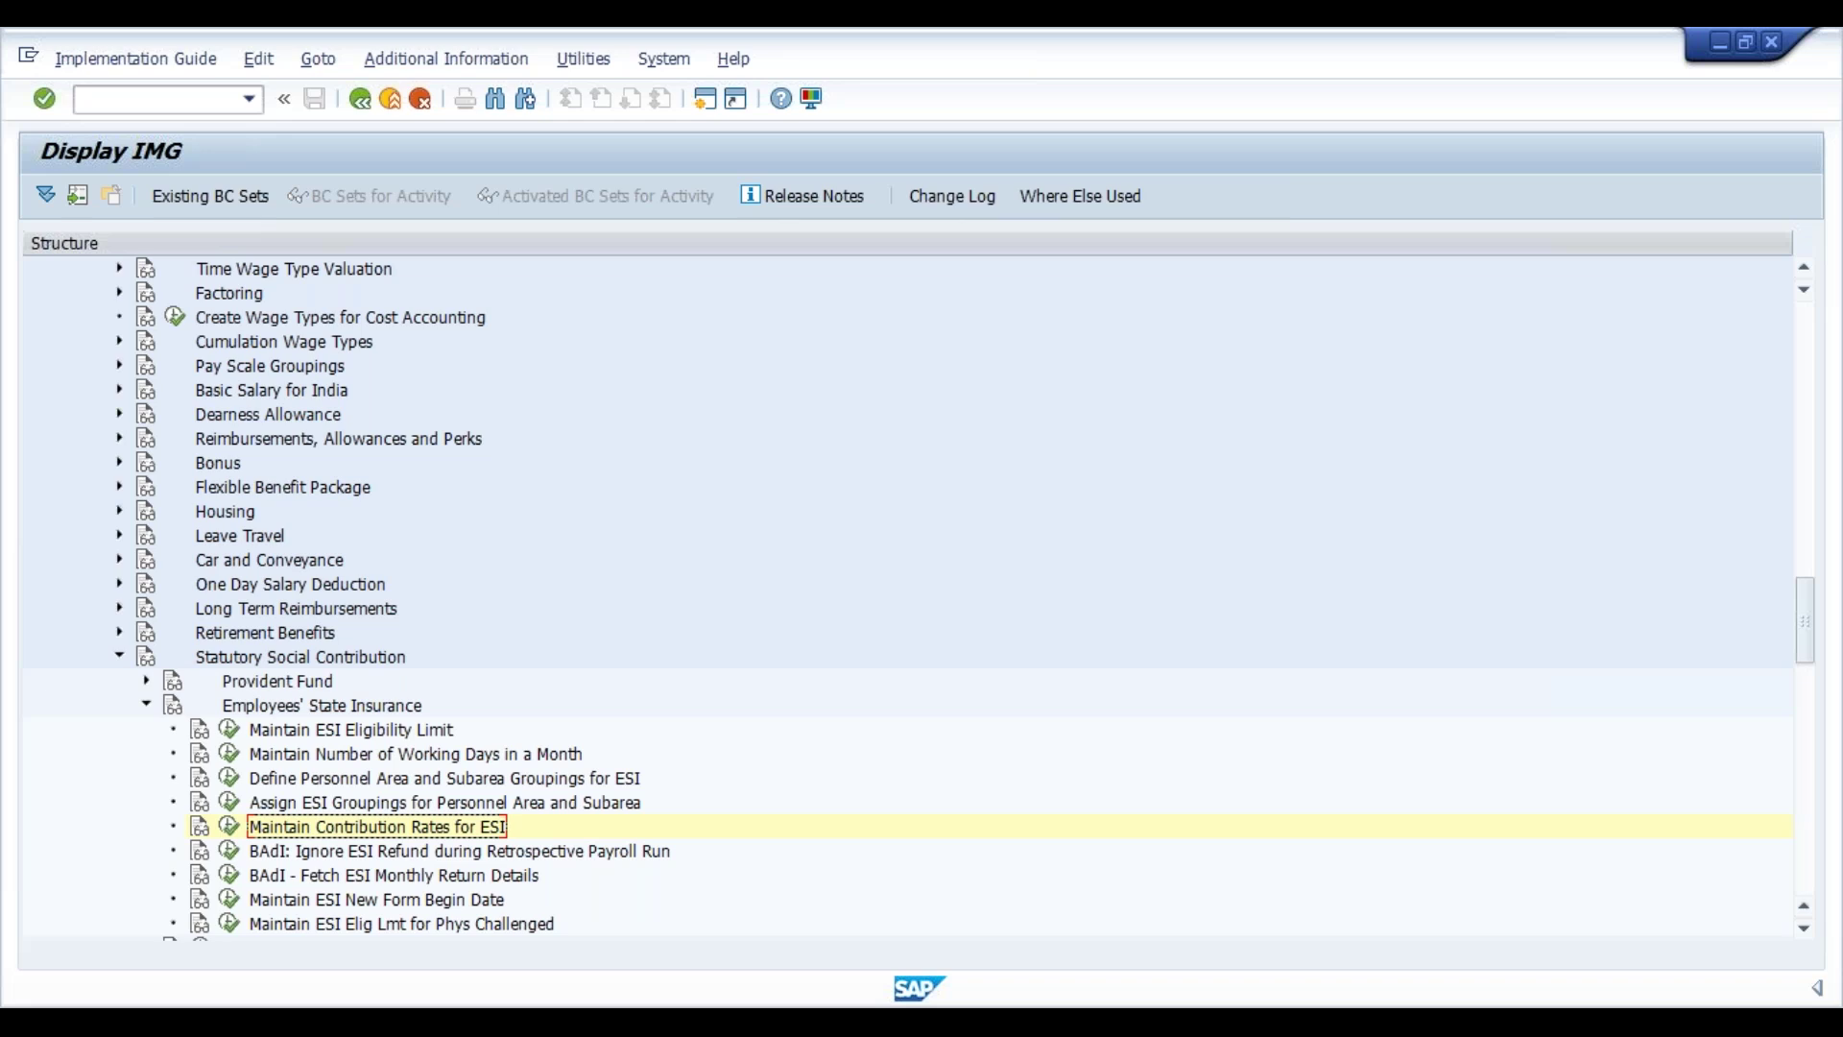
Step: Expand the Professional Tax node in the implementation guide and go to its first activity, Define Professional Tax Grouping Details
key(Up)
key(Up)
key(Up)
key(Up)
key(Up)
key(Down)
key(Down)
key(Down)
key(Down)
key(Down)
key(Down)
key(Down)
key(Down)
key(Down)
key(Down)
key(Down)
key(Down)
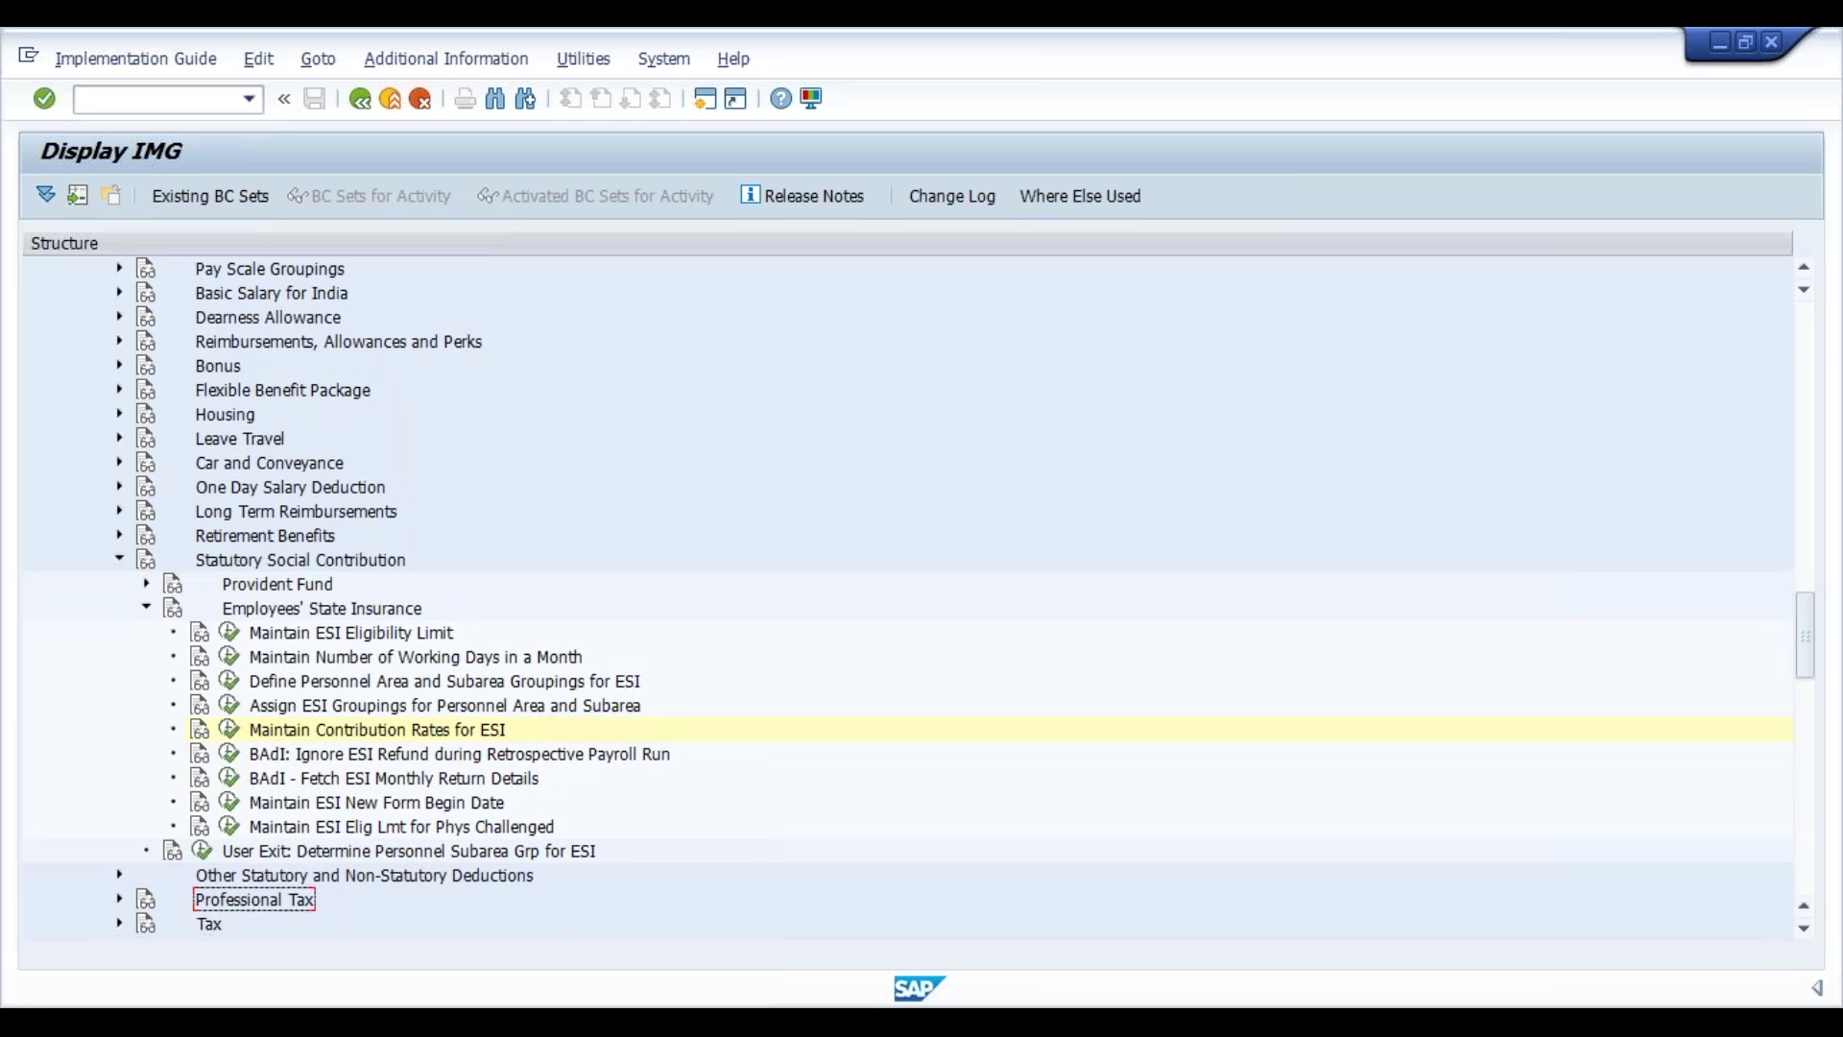
key(Right)
key(Down)
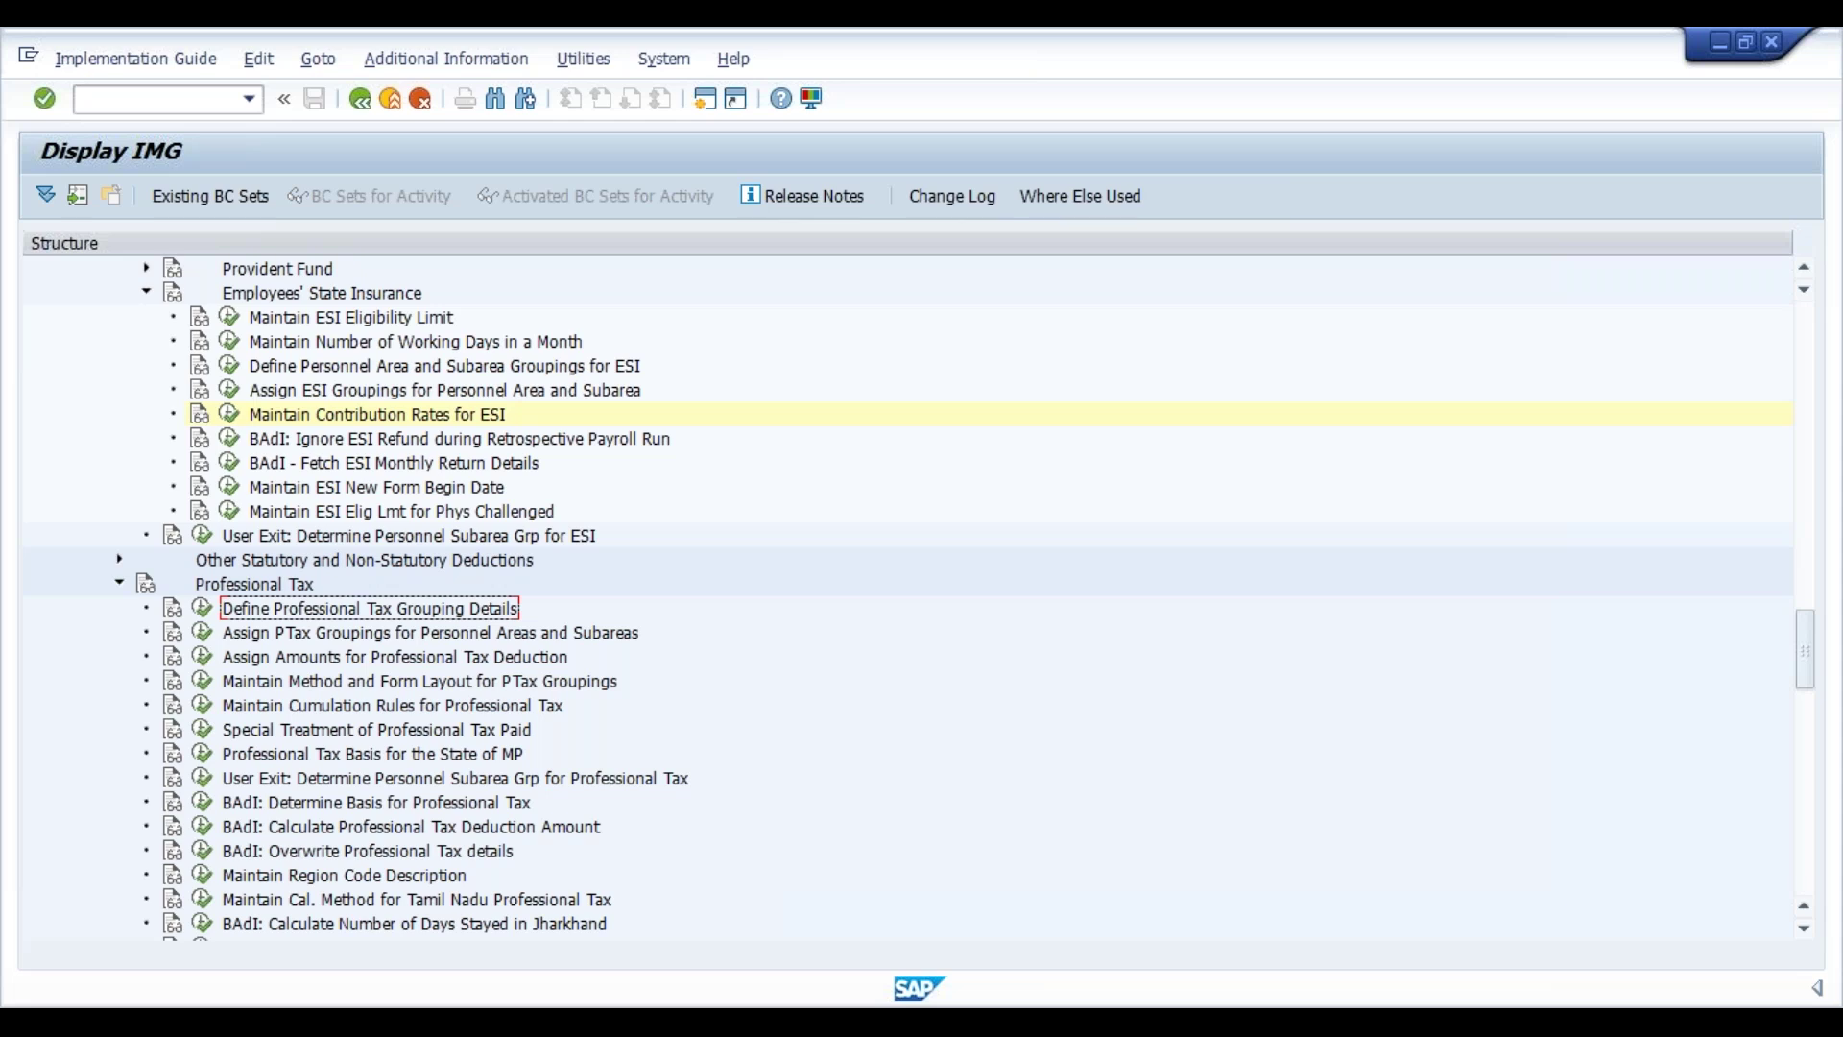
Step: Review the Mumbai Mahanagar Nigam entry in Define Professional Tax Grouping Details and return to the implementation guide
key(Left)
key(Return)
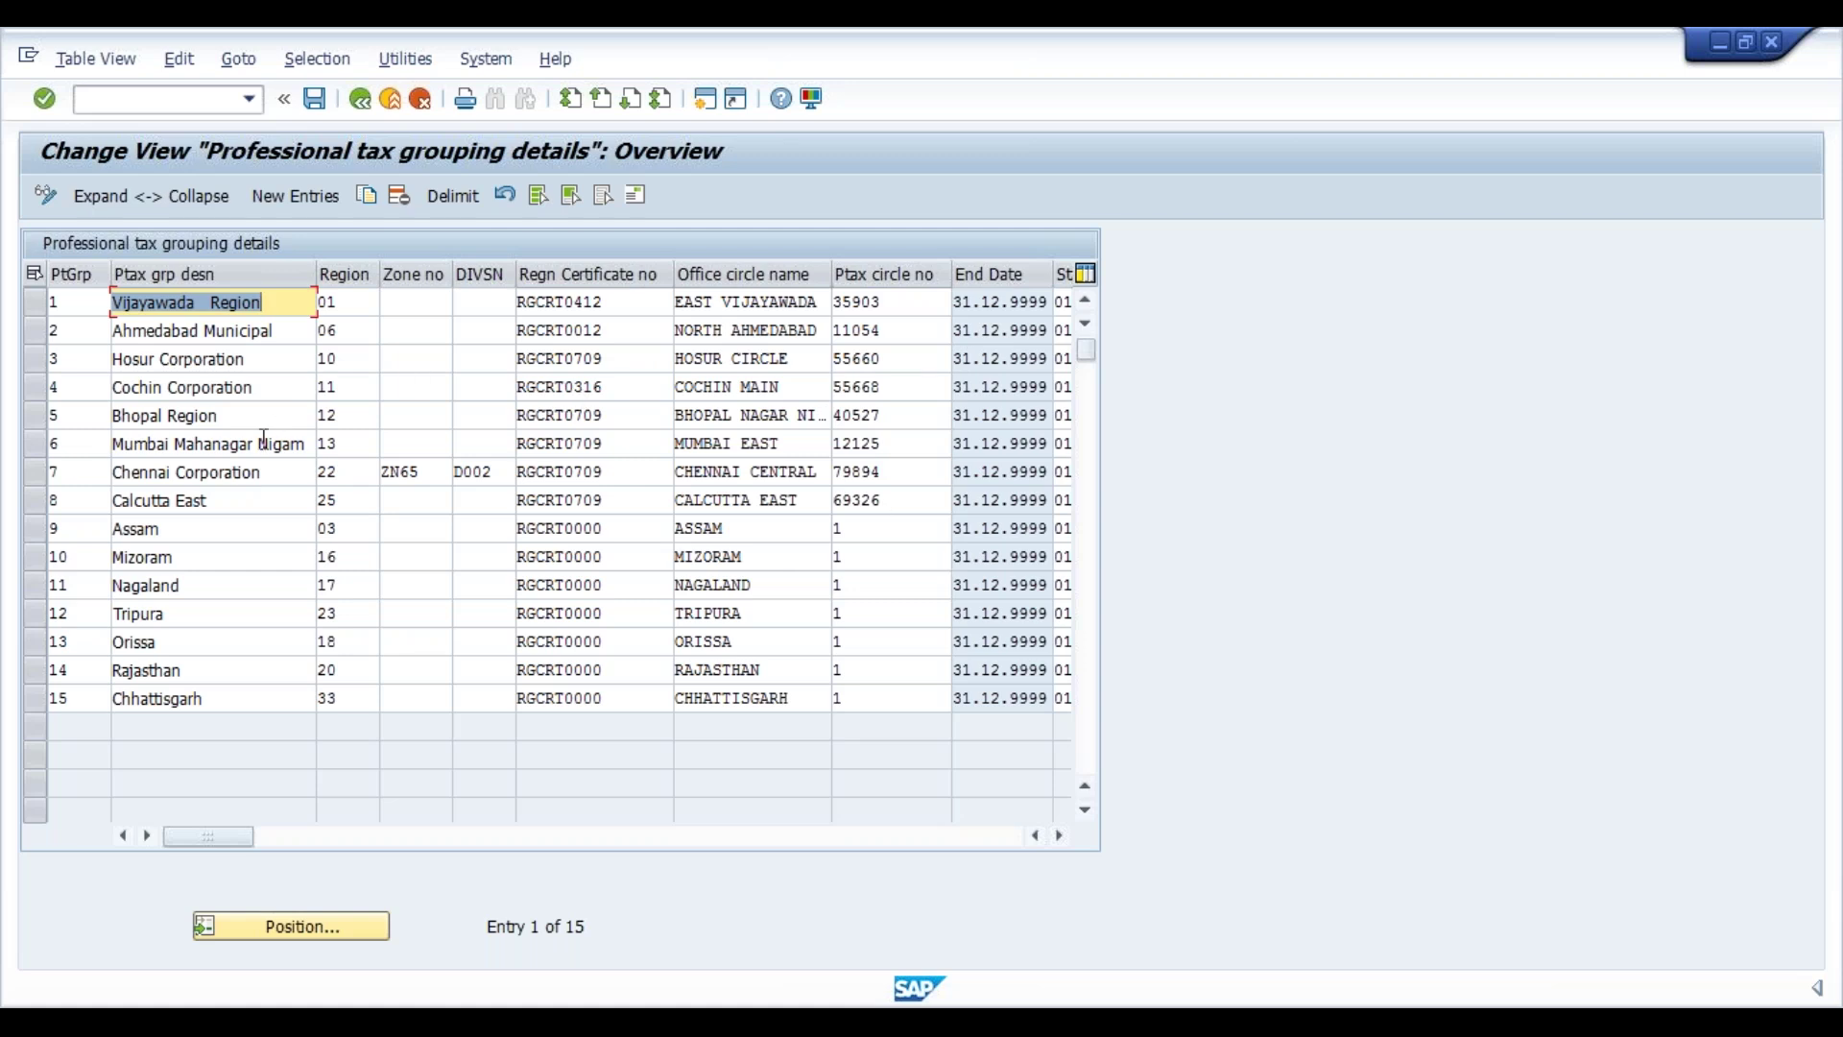
drag(262, 442, 111, 437)
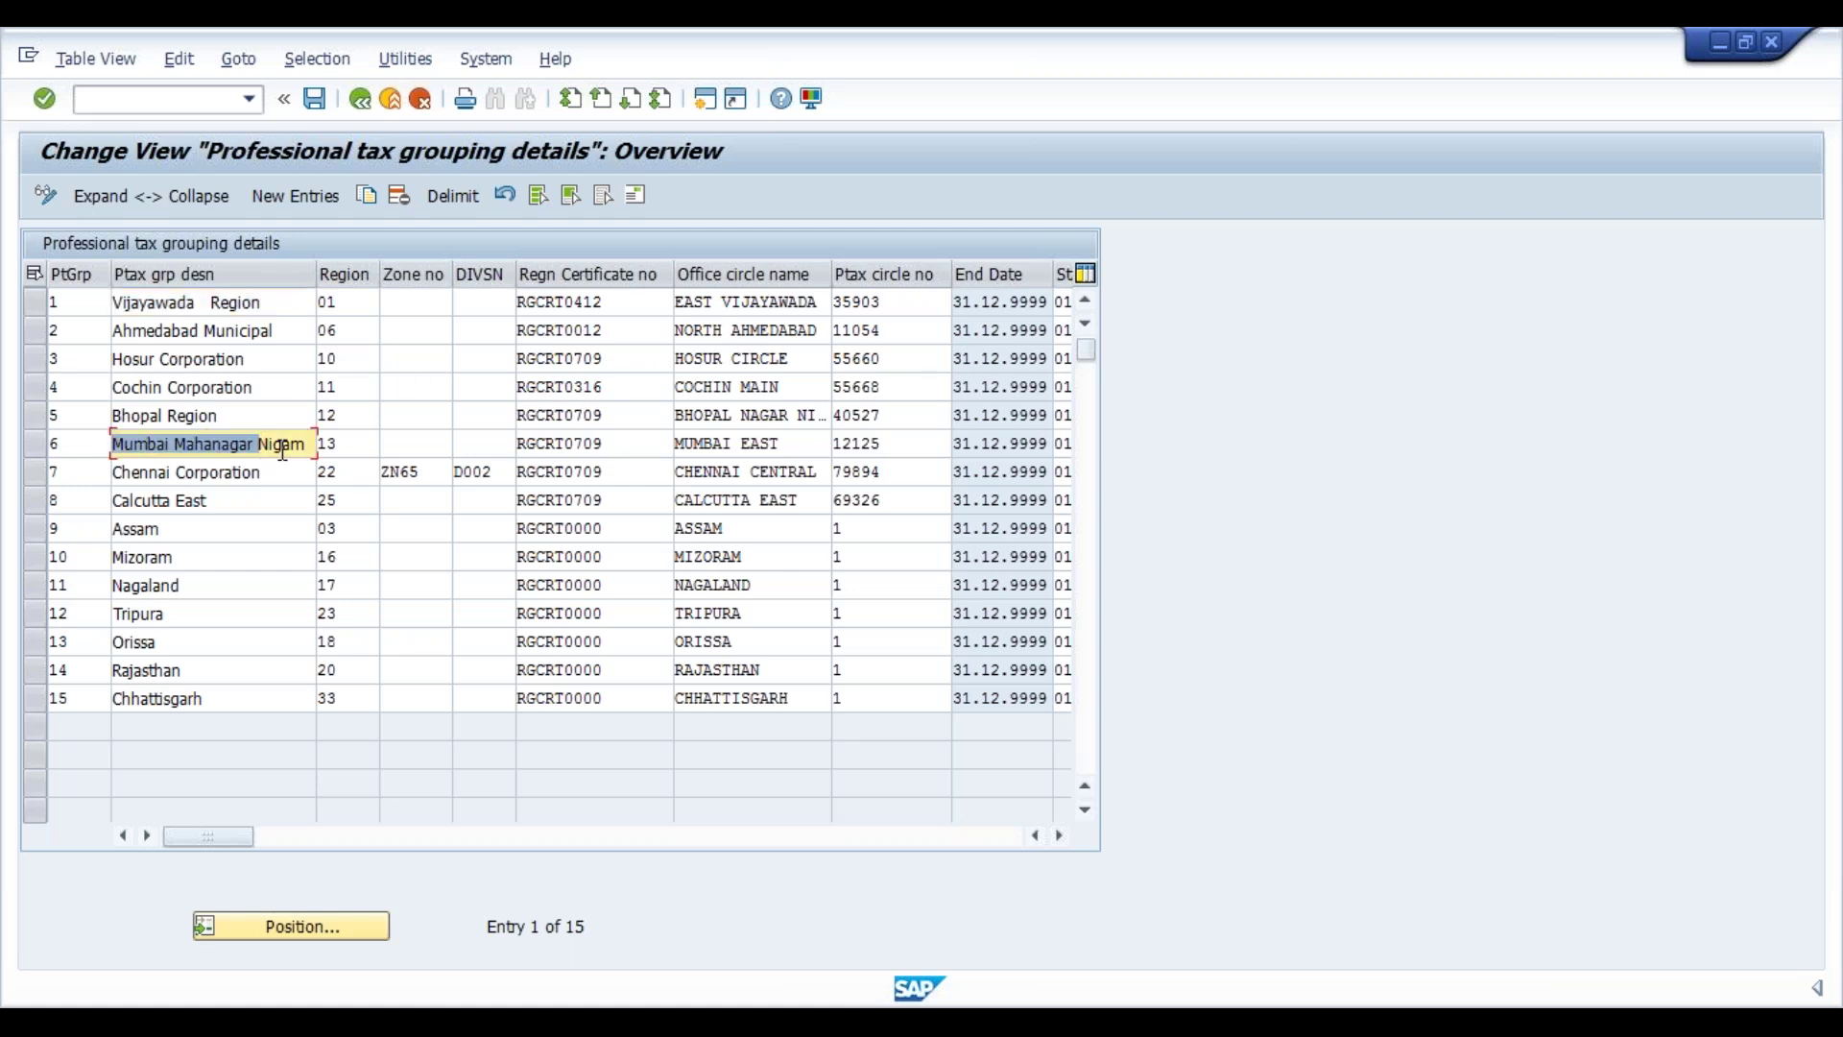
double_click(337, 449)
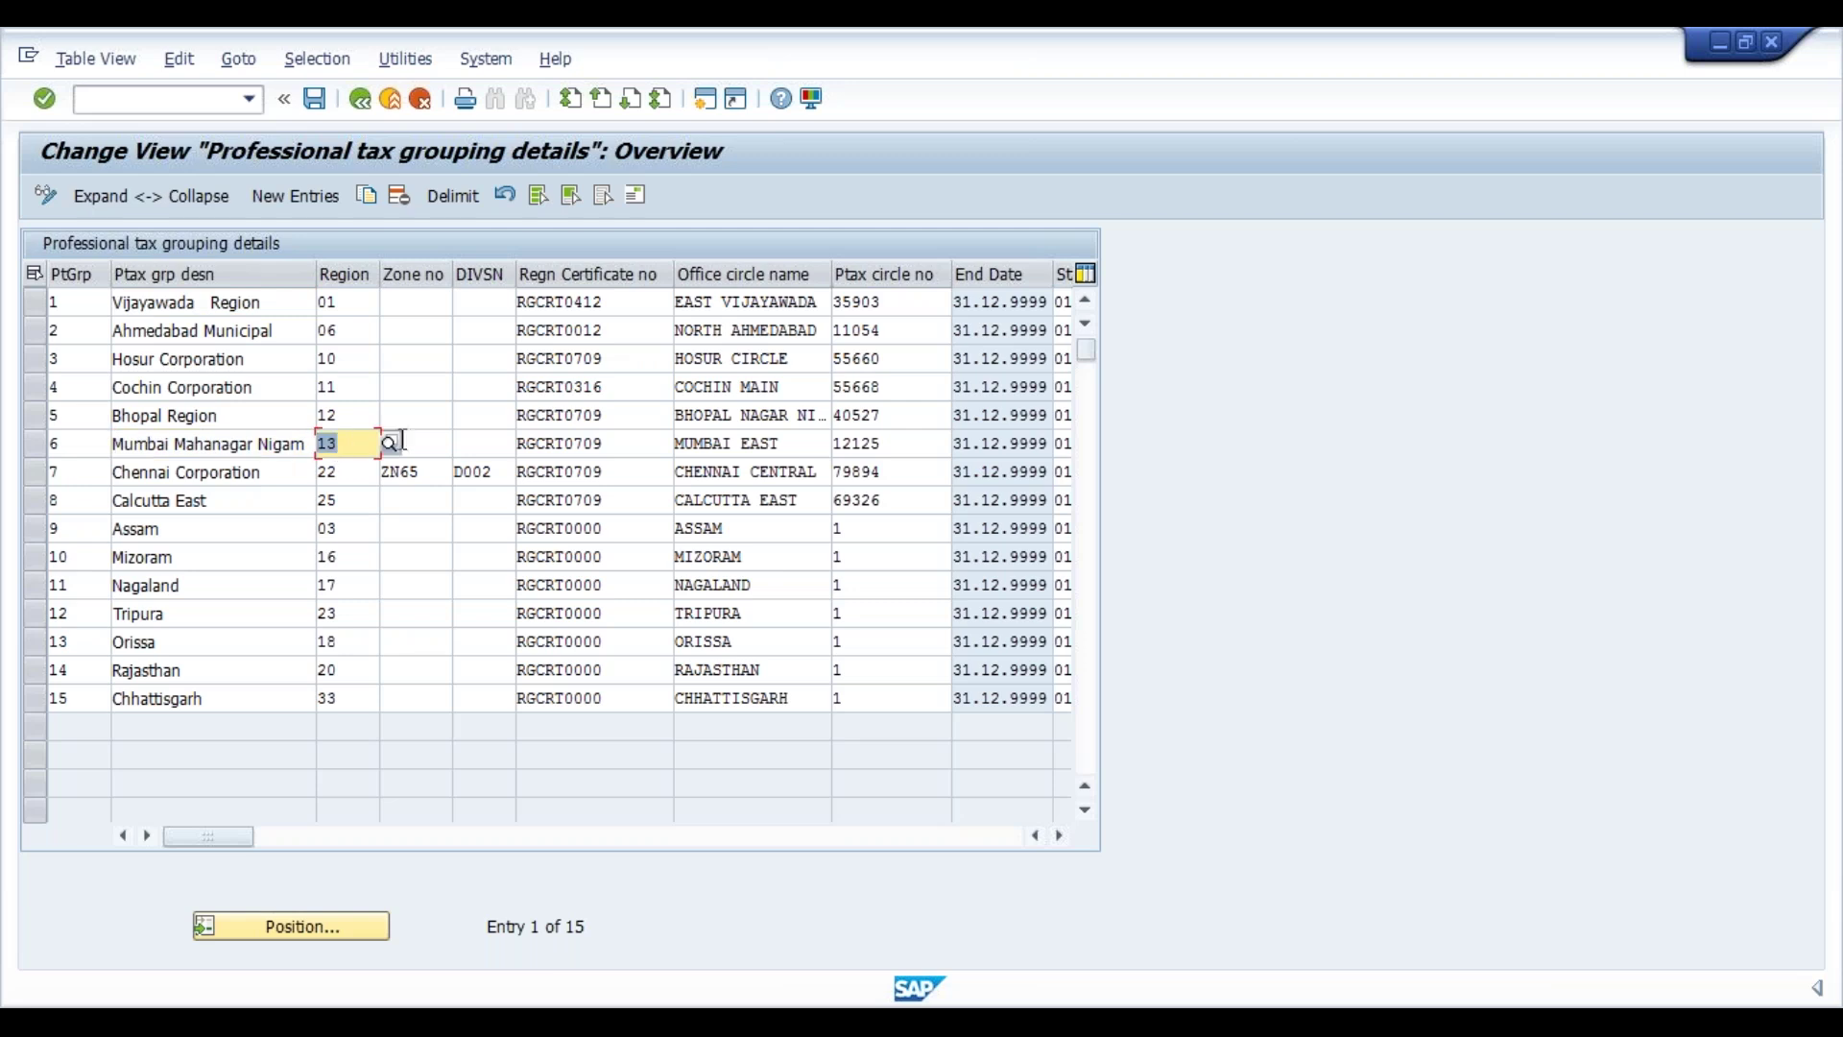
drag(803, 449, 672, 448)
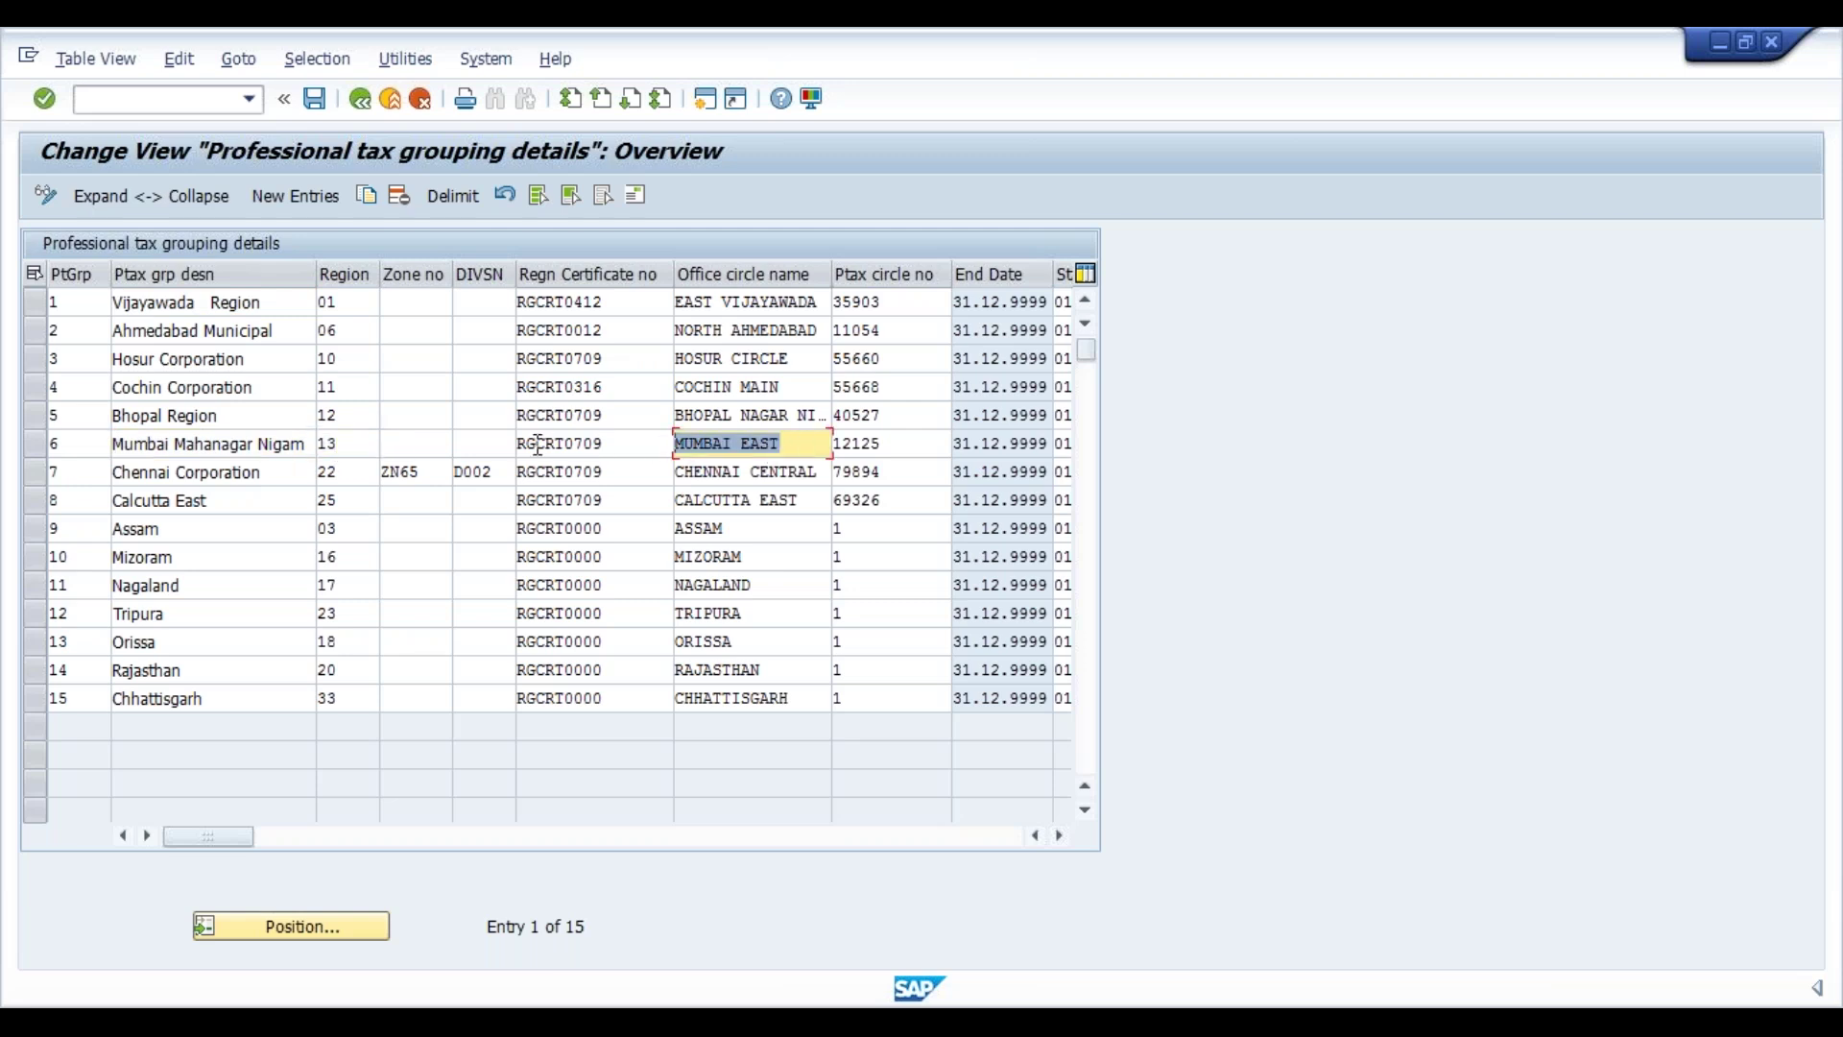
drag(902, 441, 829, 438)
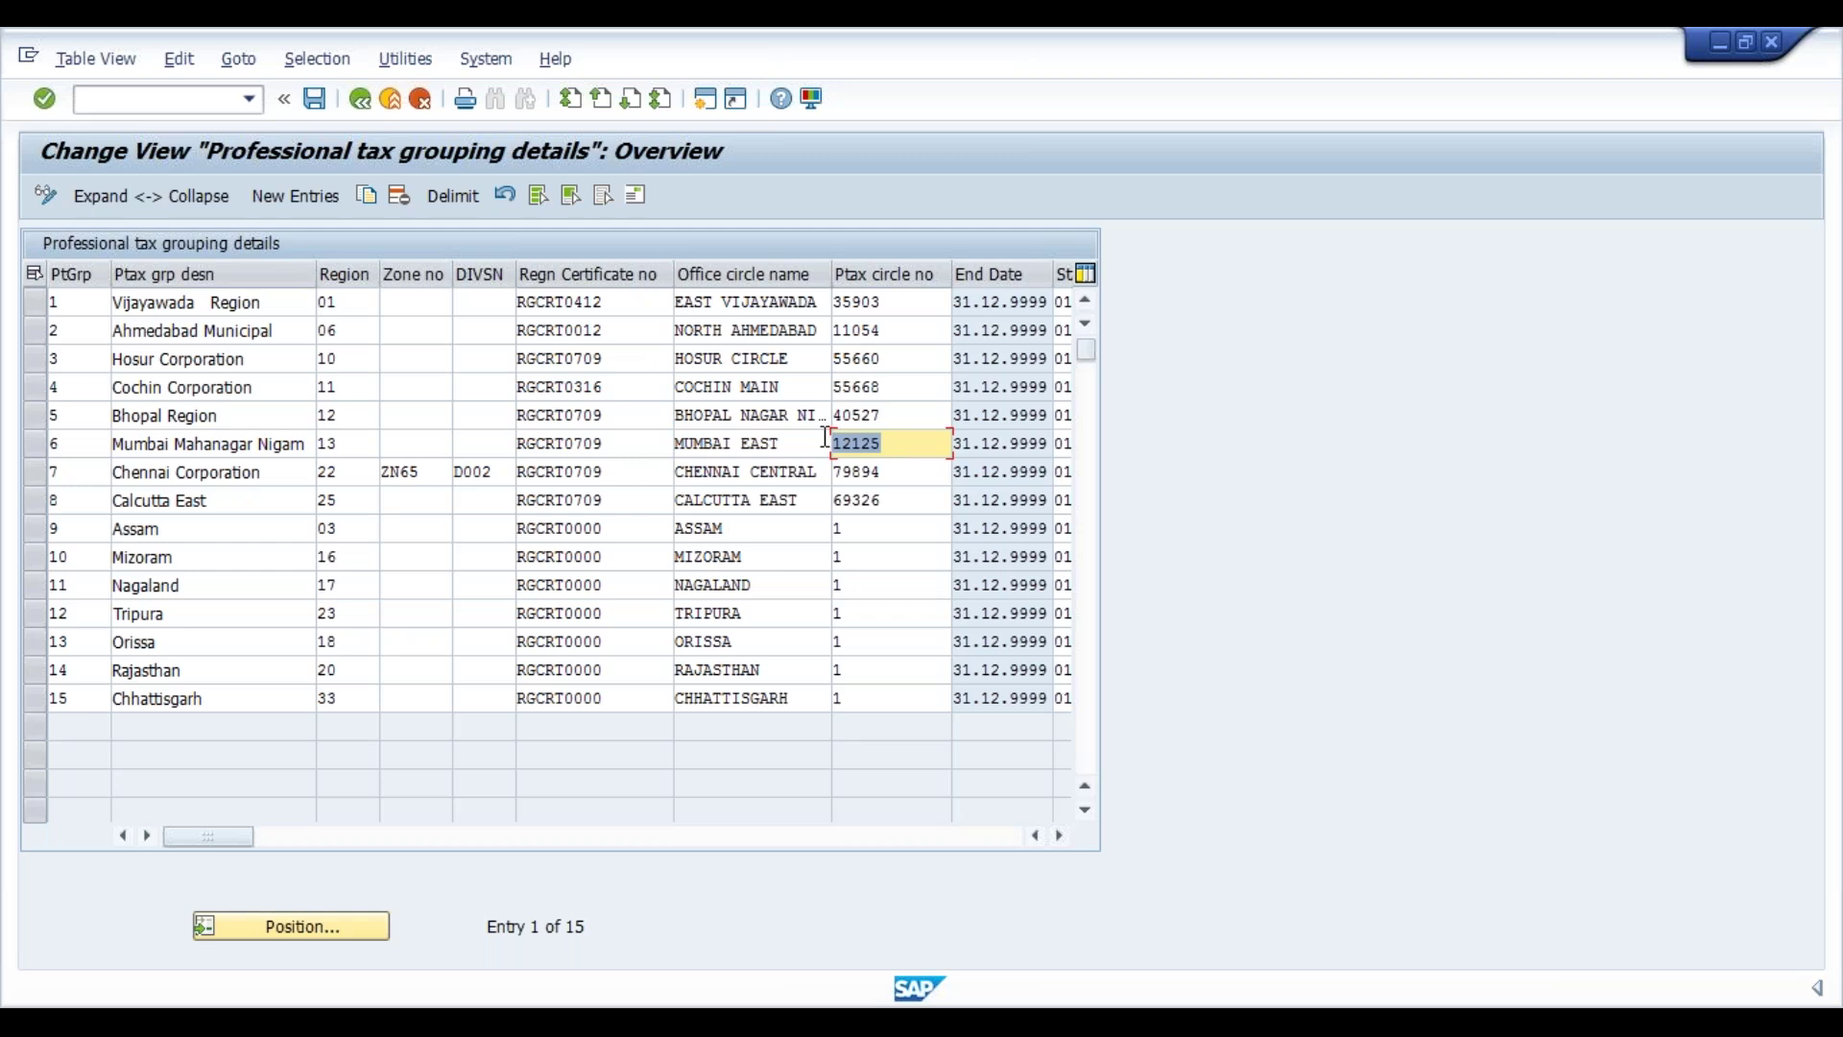
click(361, 100)
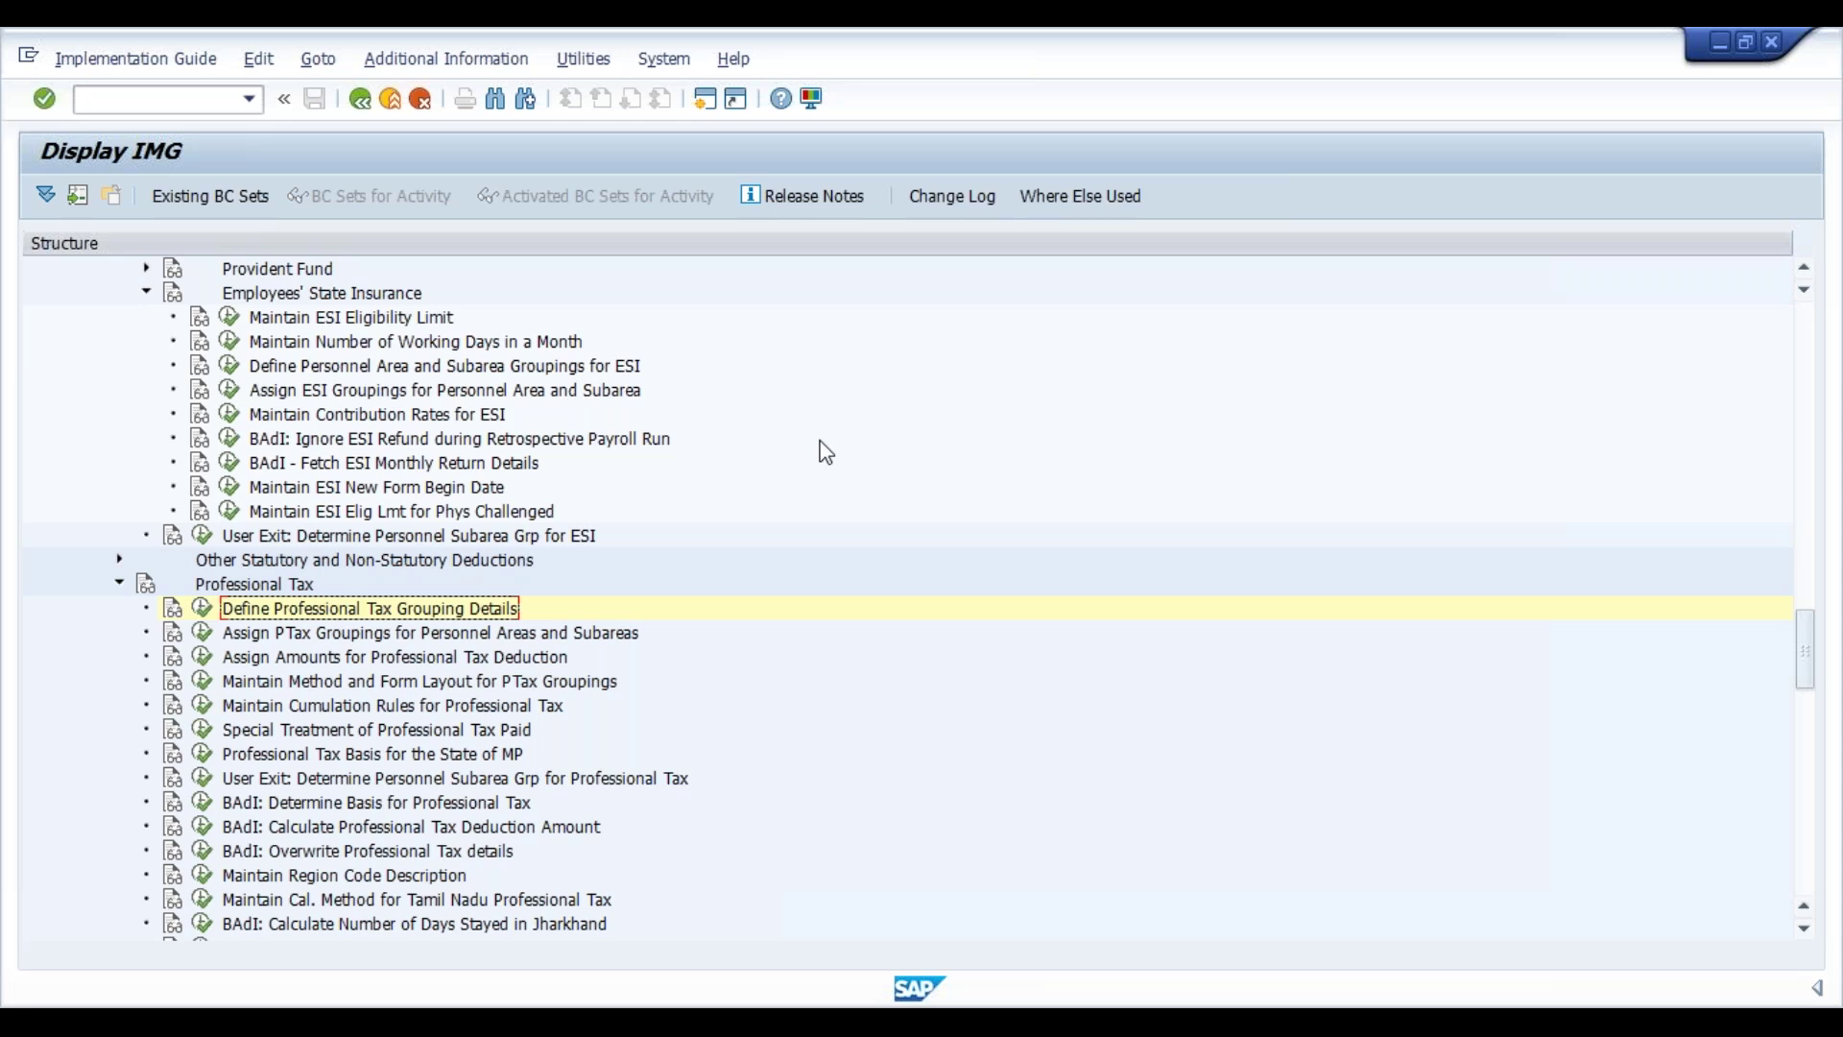
Step: Open Assign PTax Groupings for Personnel Areas and Subareas and examine the professional tax groupings available for the GS Pune Finance subarea without choosing one
click(204, 634)
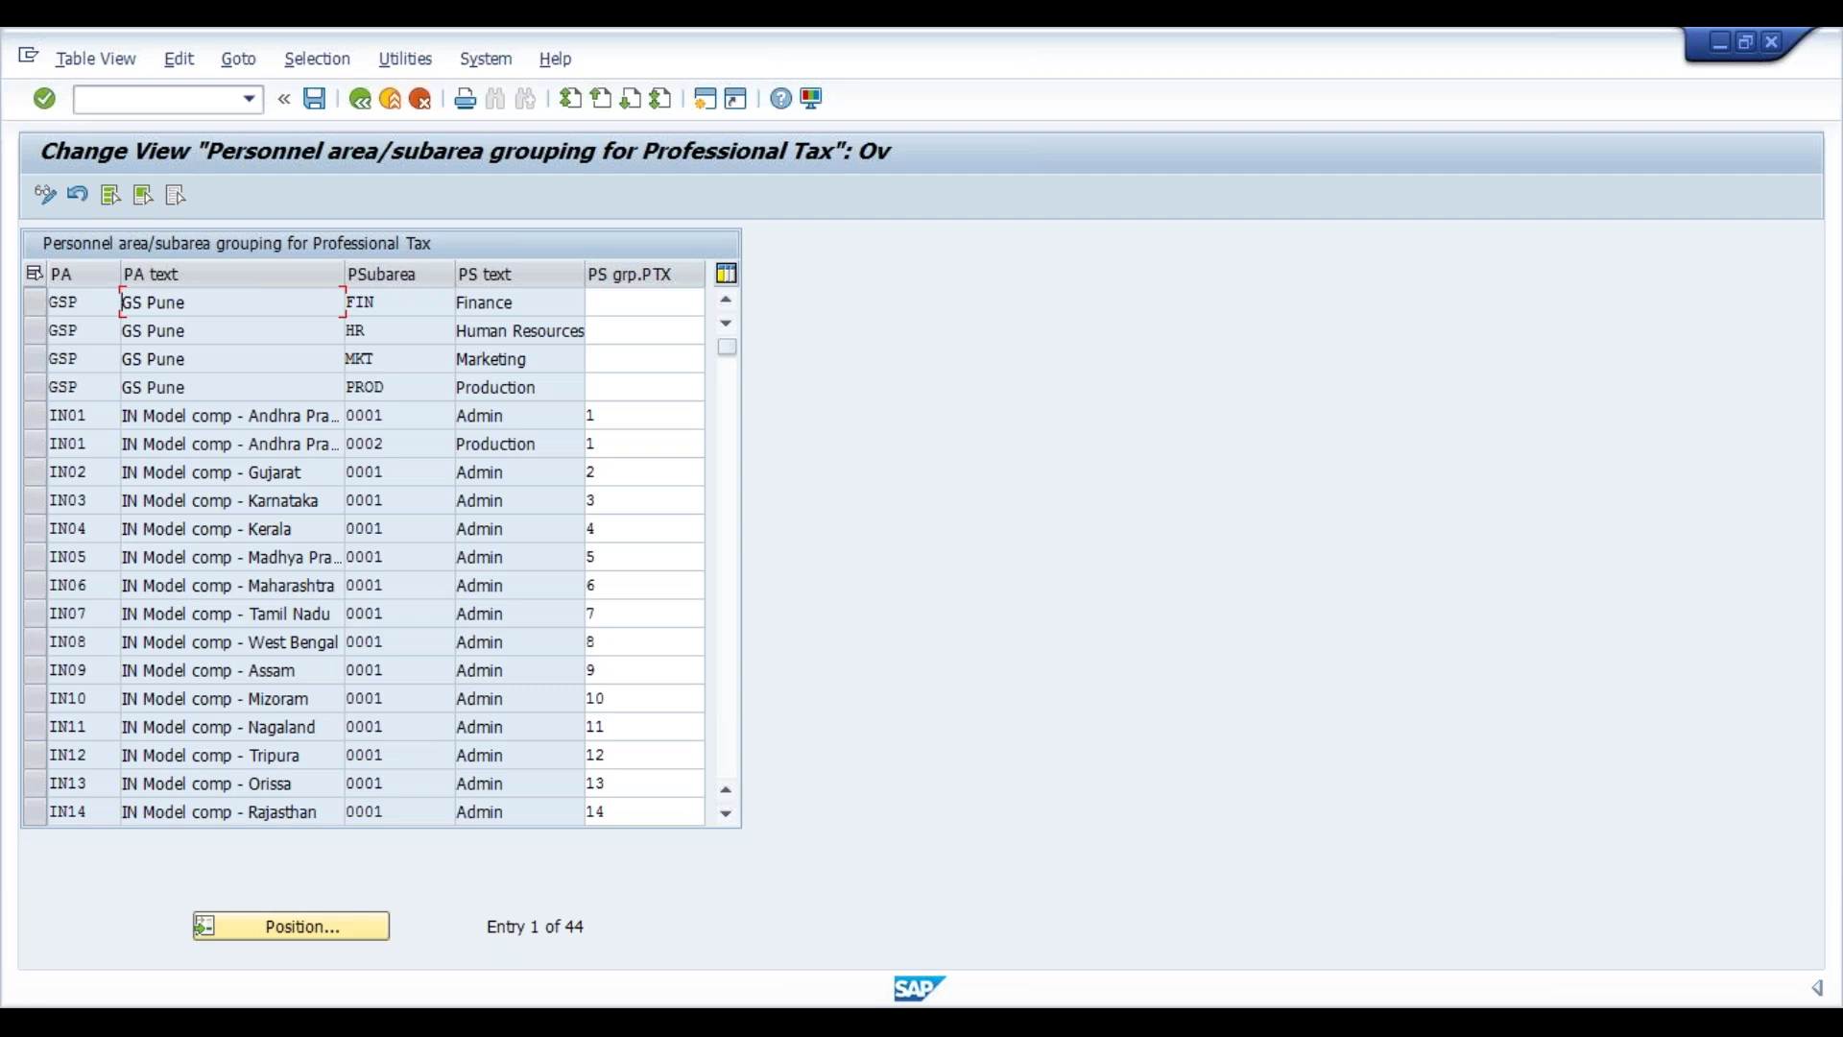
click(651, 302)
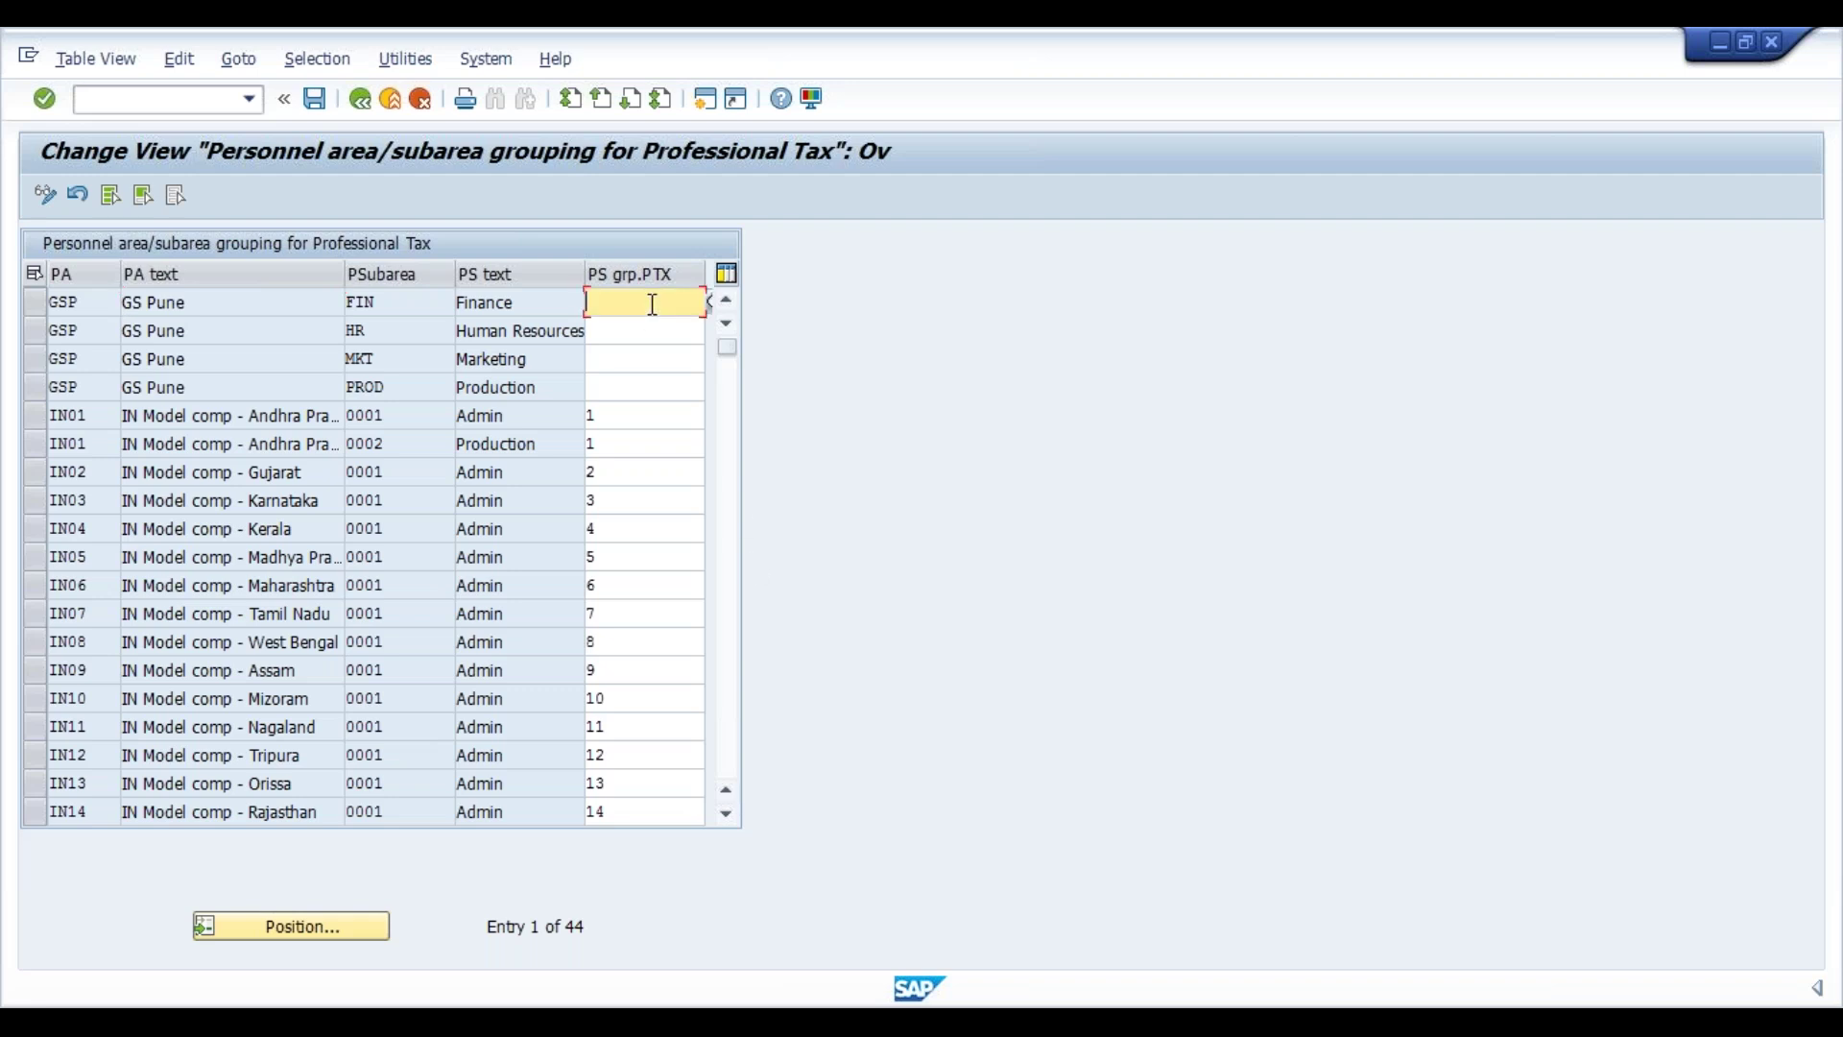
click(711, 304)
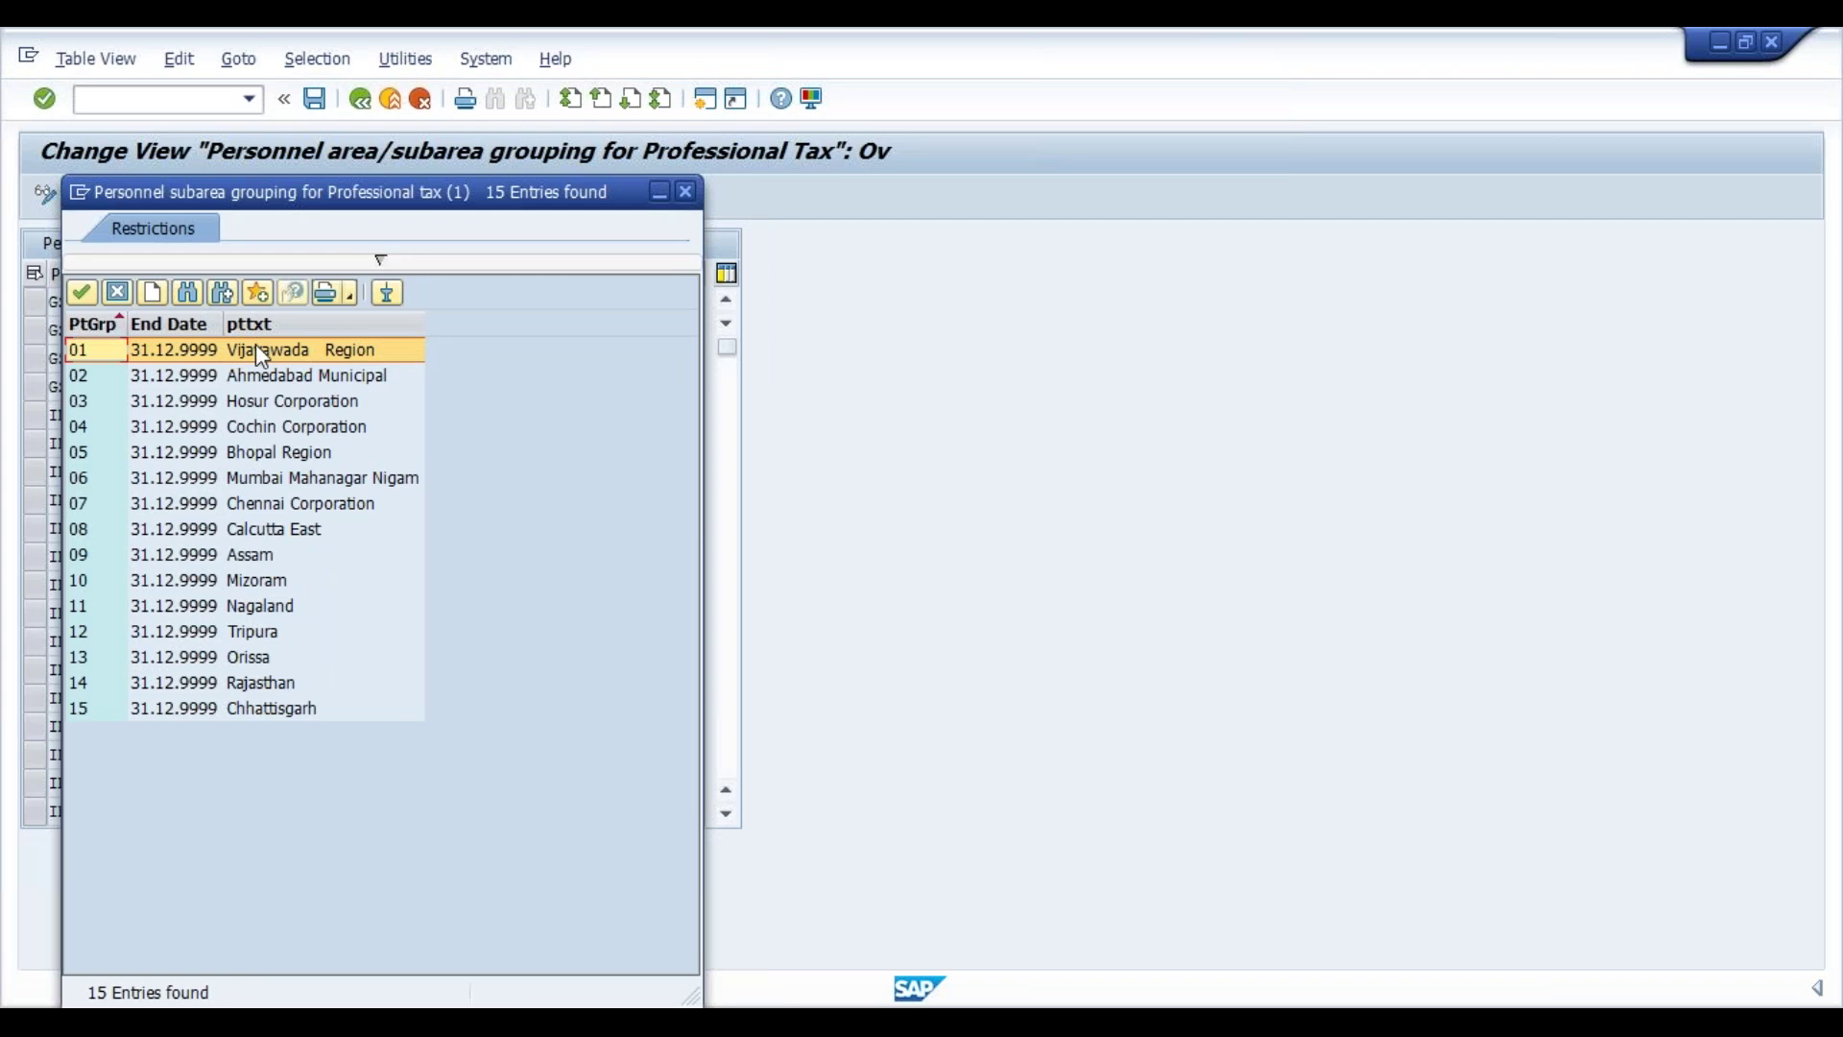
click(257, 370)
key(Down)
key(Down)
key(Down)
key(Down)
key(Down)
key(Down)
key(Down)
key(Down)
key(Down)
key(Down)
key(Down)
key(Down)
key(Down)
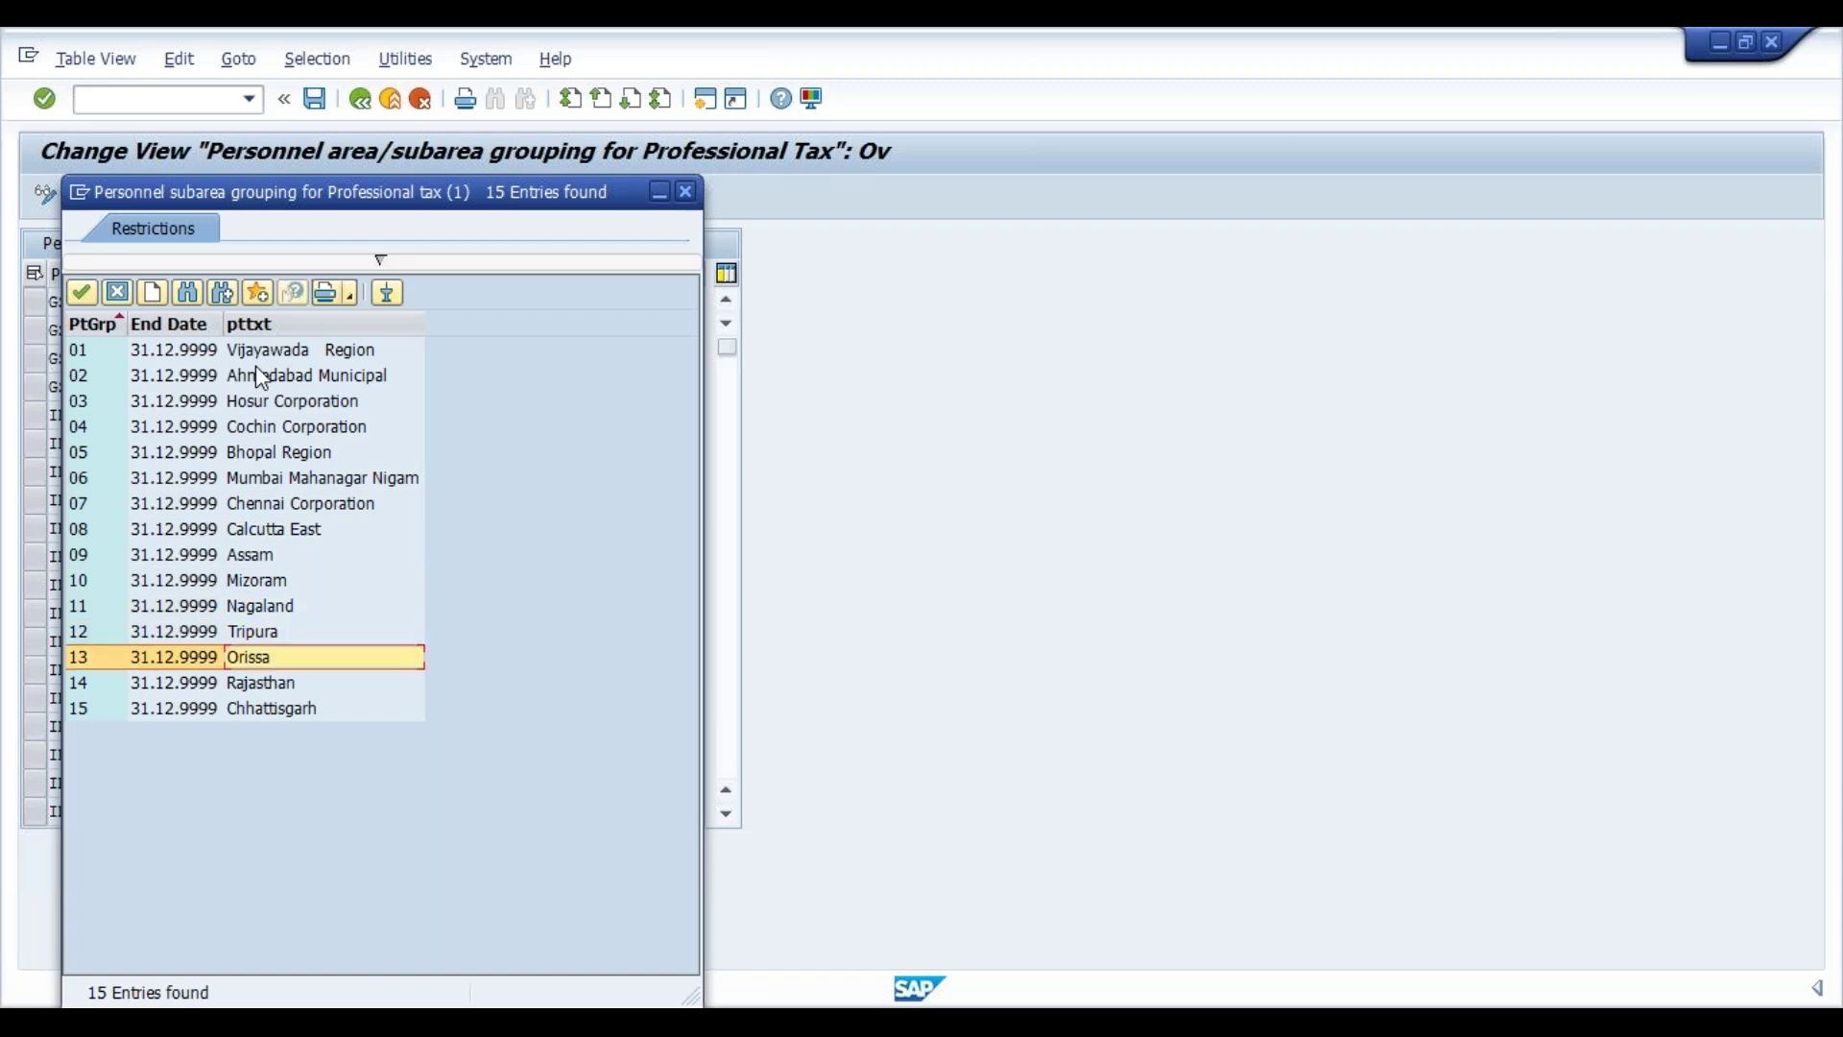
key(Up)
key(Up)
key(Up)
key(Up)
key(Up)
key(Up)
key(Up)
key(Up)
key(Up)
key(Up)
key(Up)
key(Up)
key(Up)
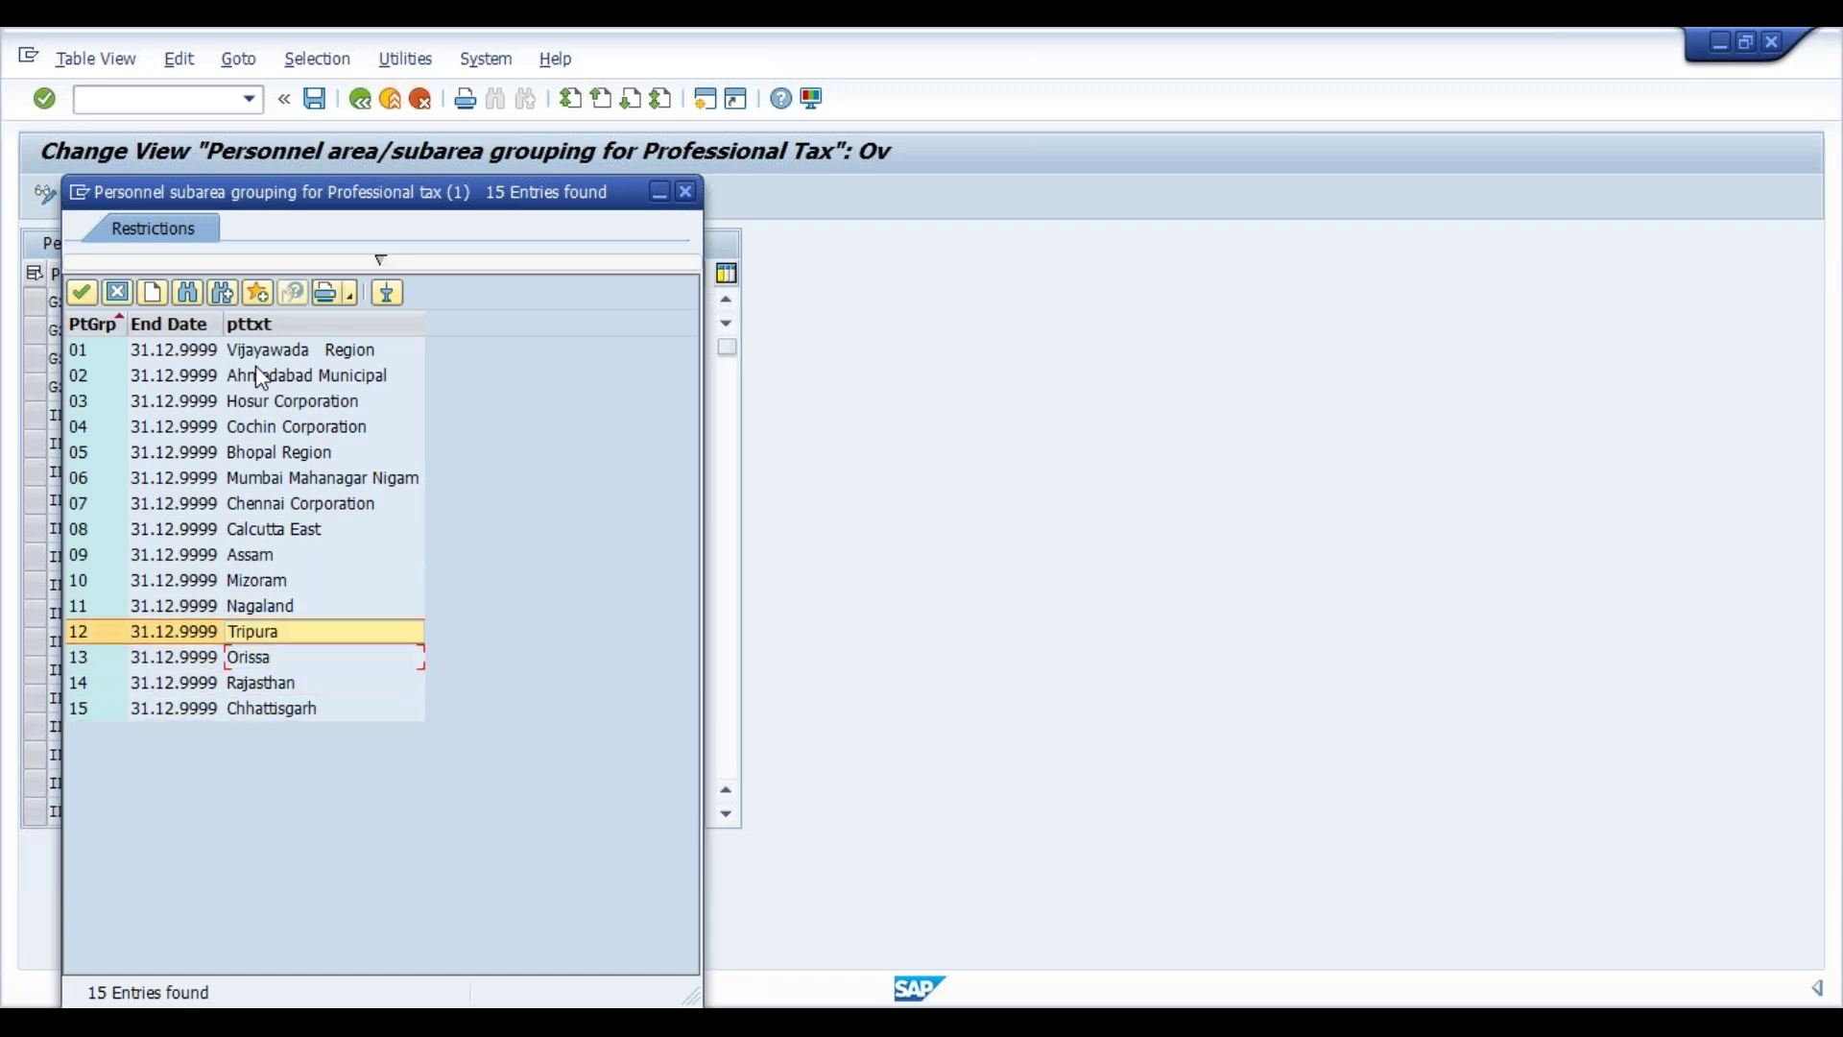
key(Down)
key(Down)
key(Down)
key(Down)
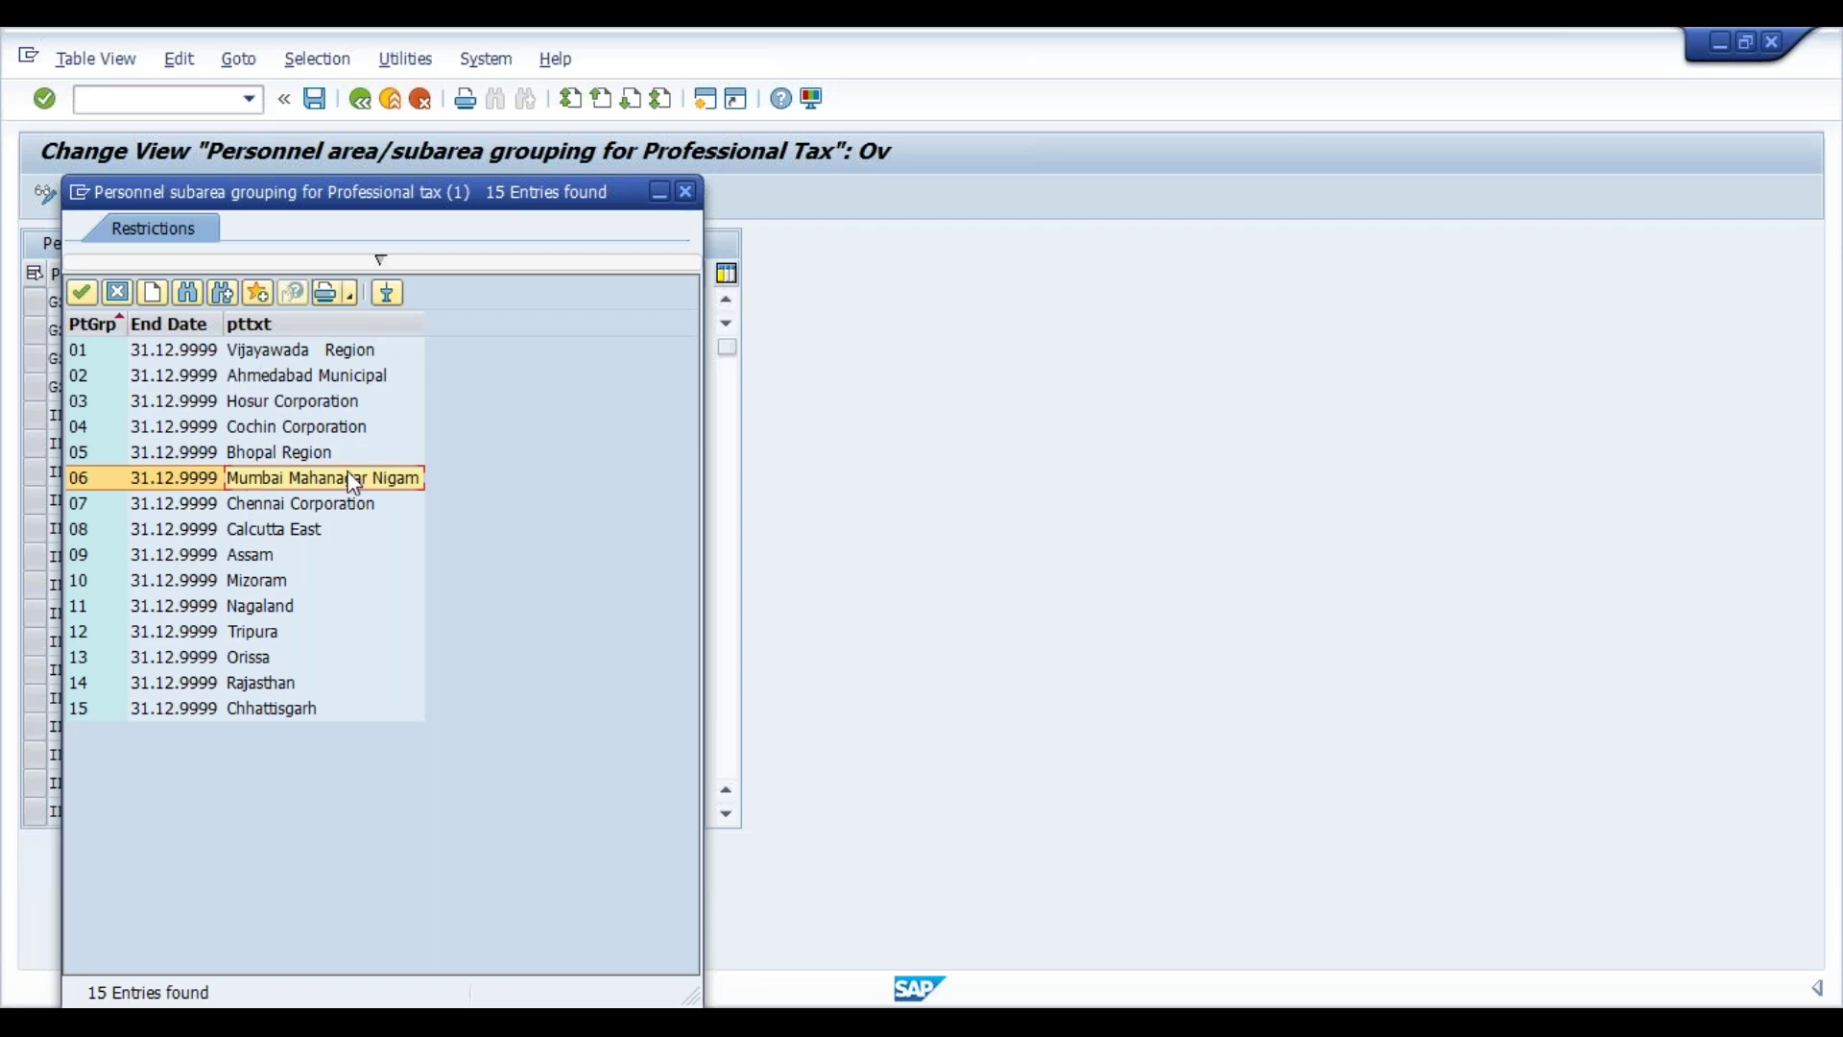
click(690, 192)
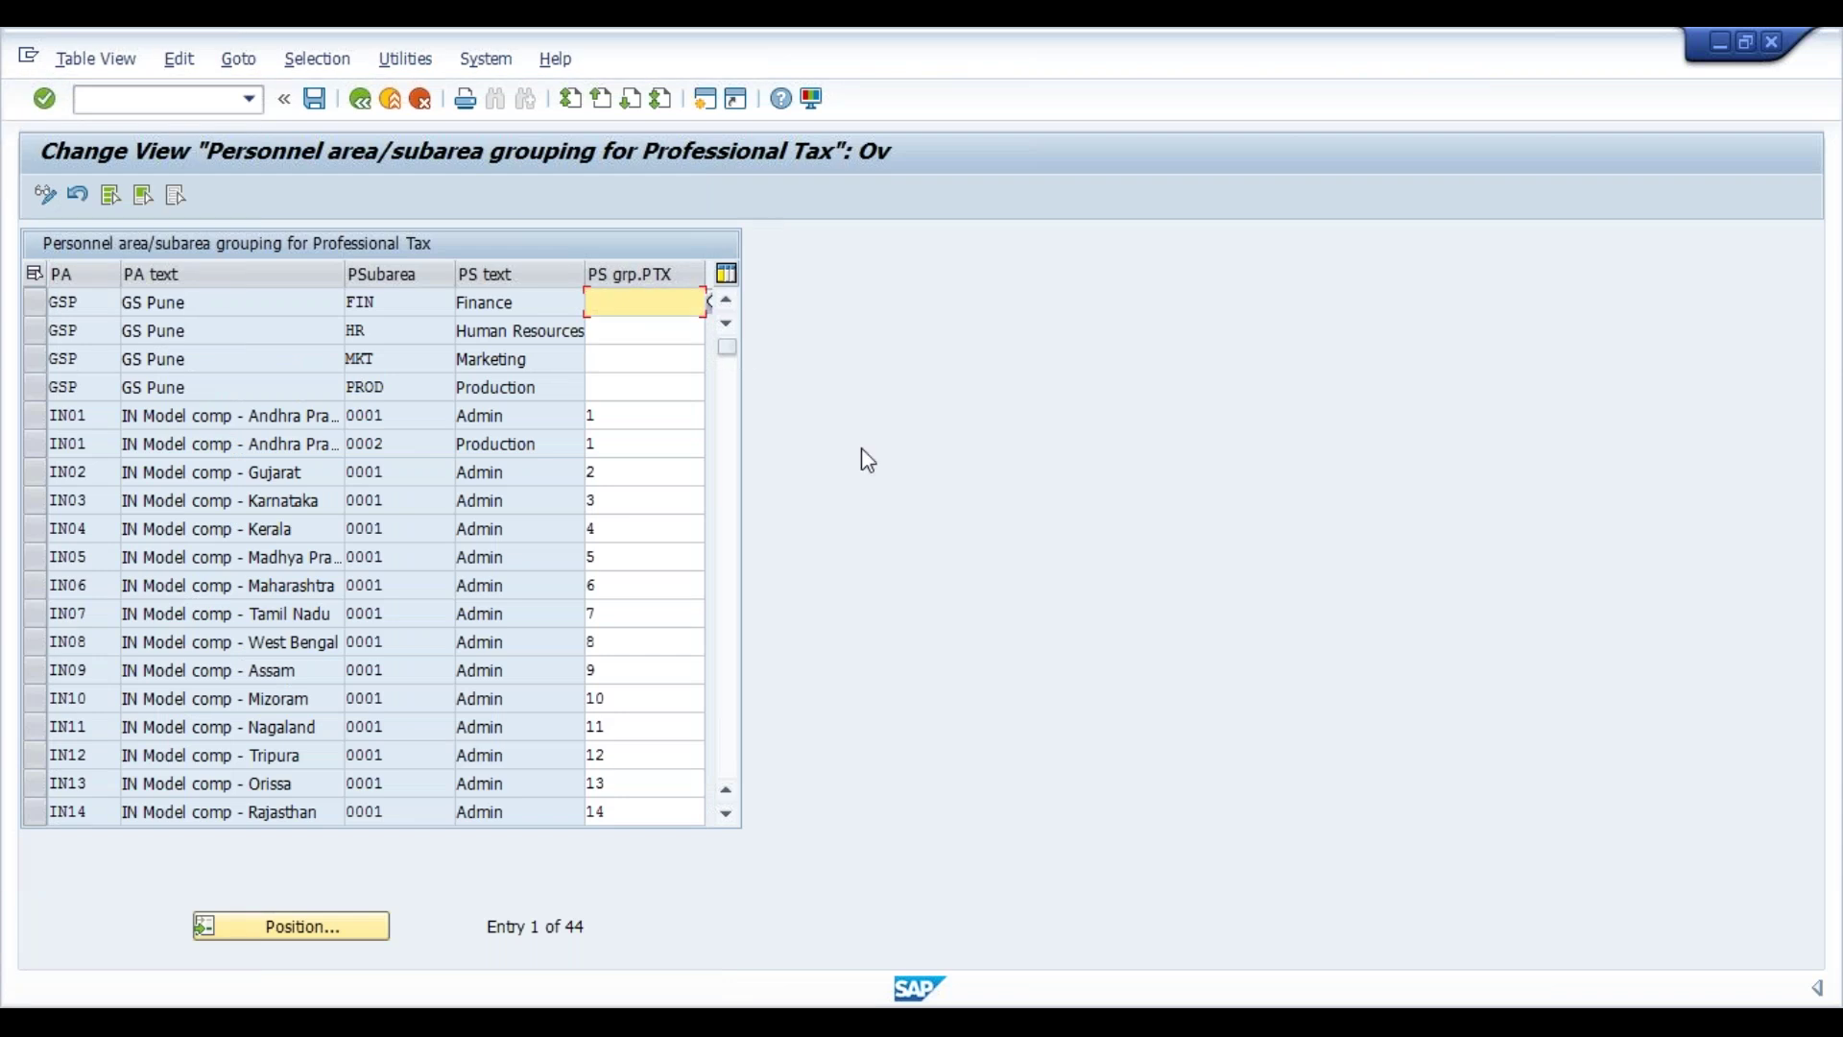
Step: Position the professional tax grouping table on the entries of personnel area VIM
click(308, 924)
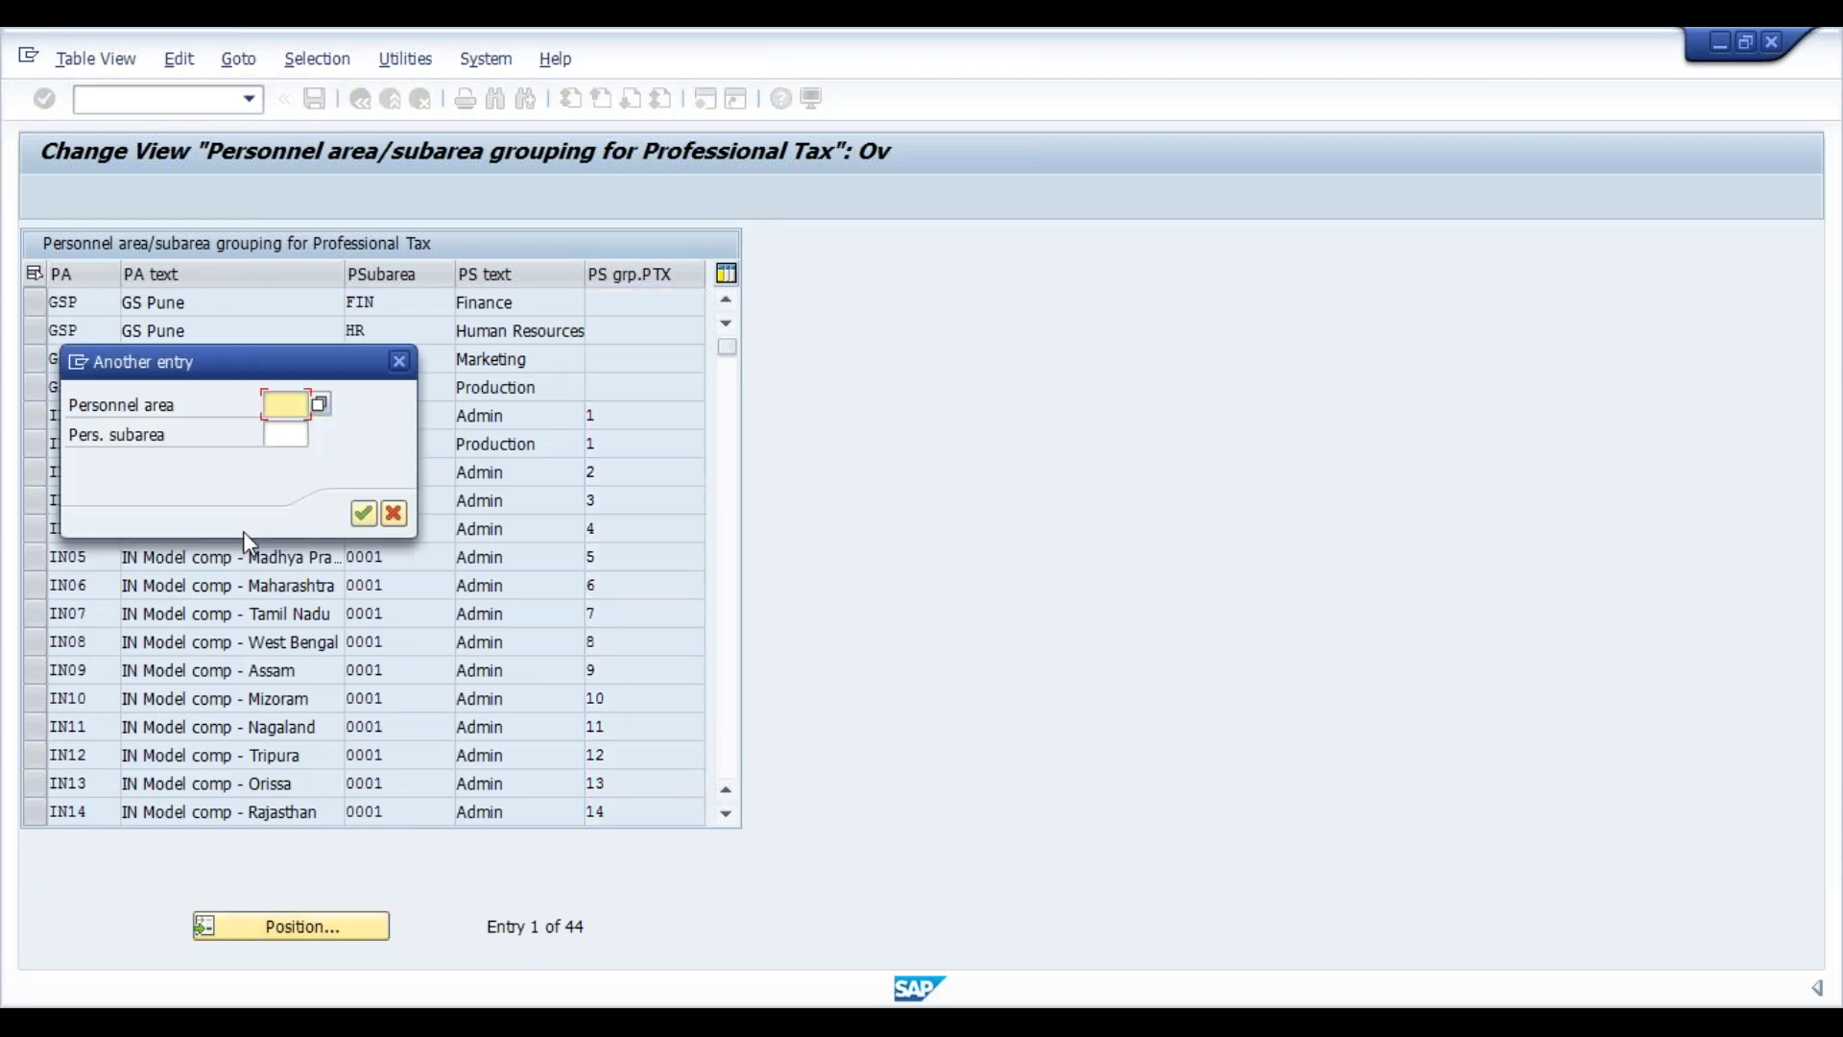
text(VIM)
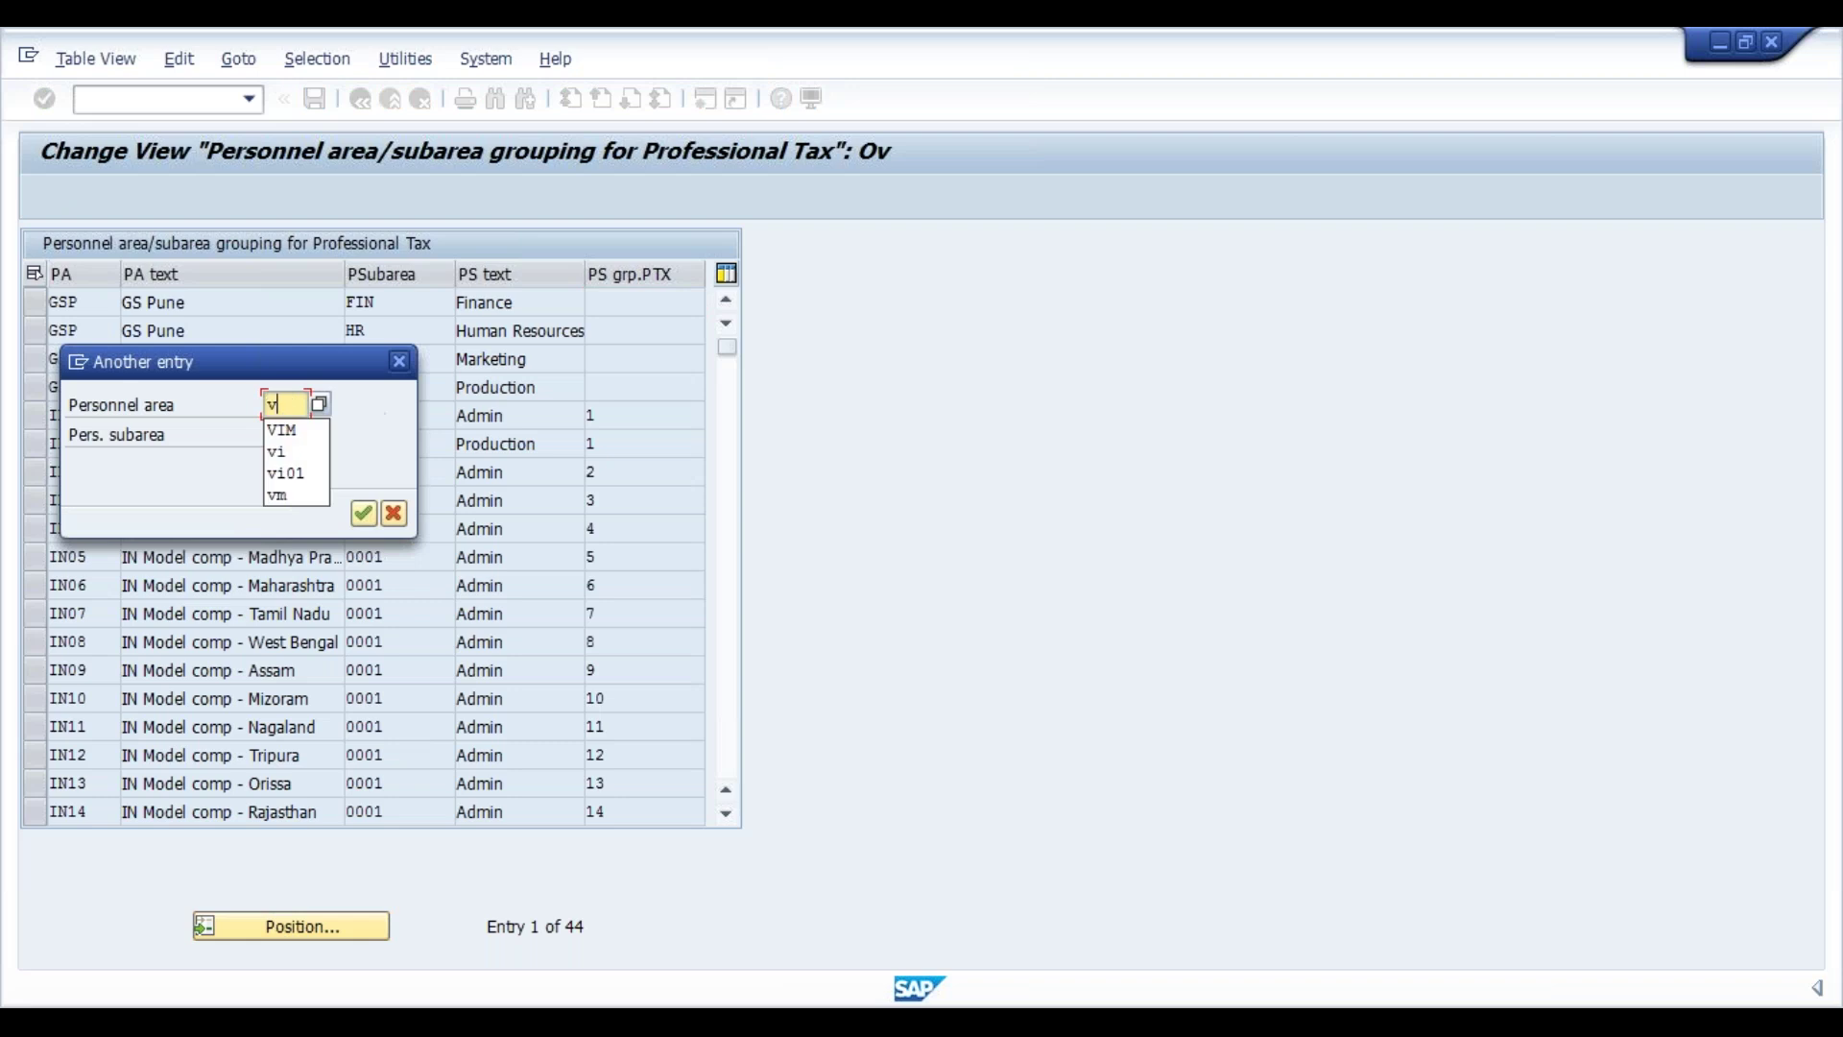
key(Return)
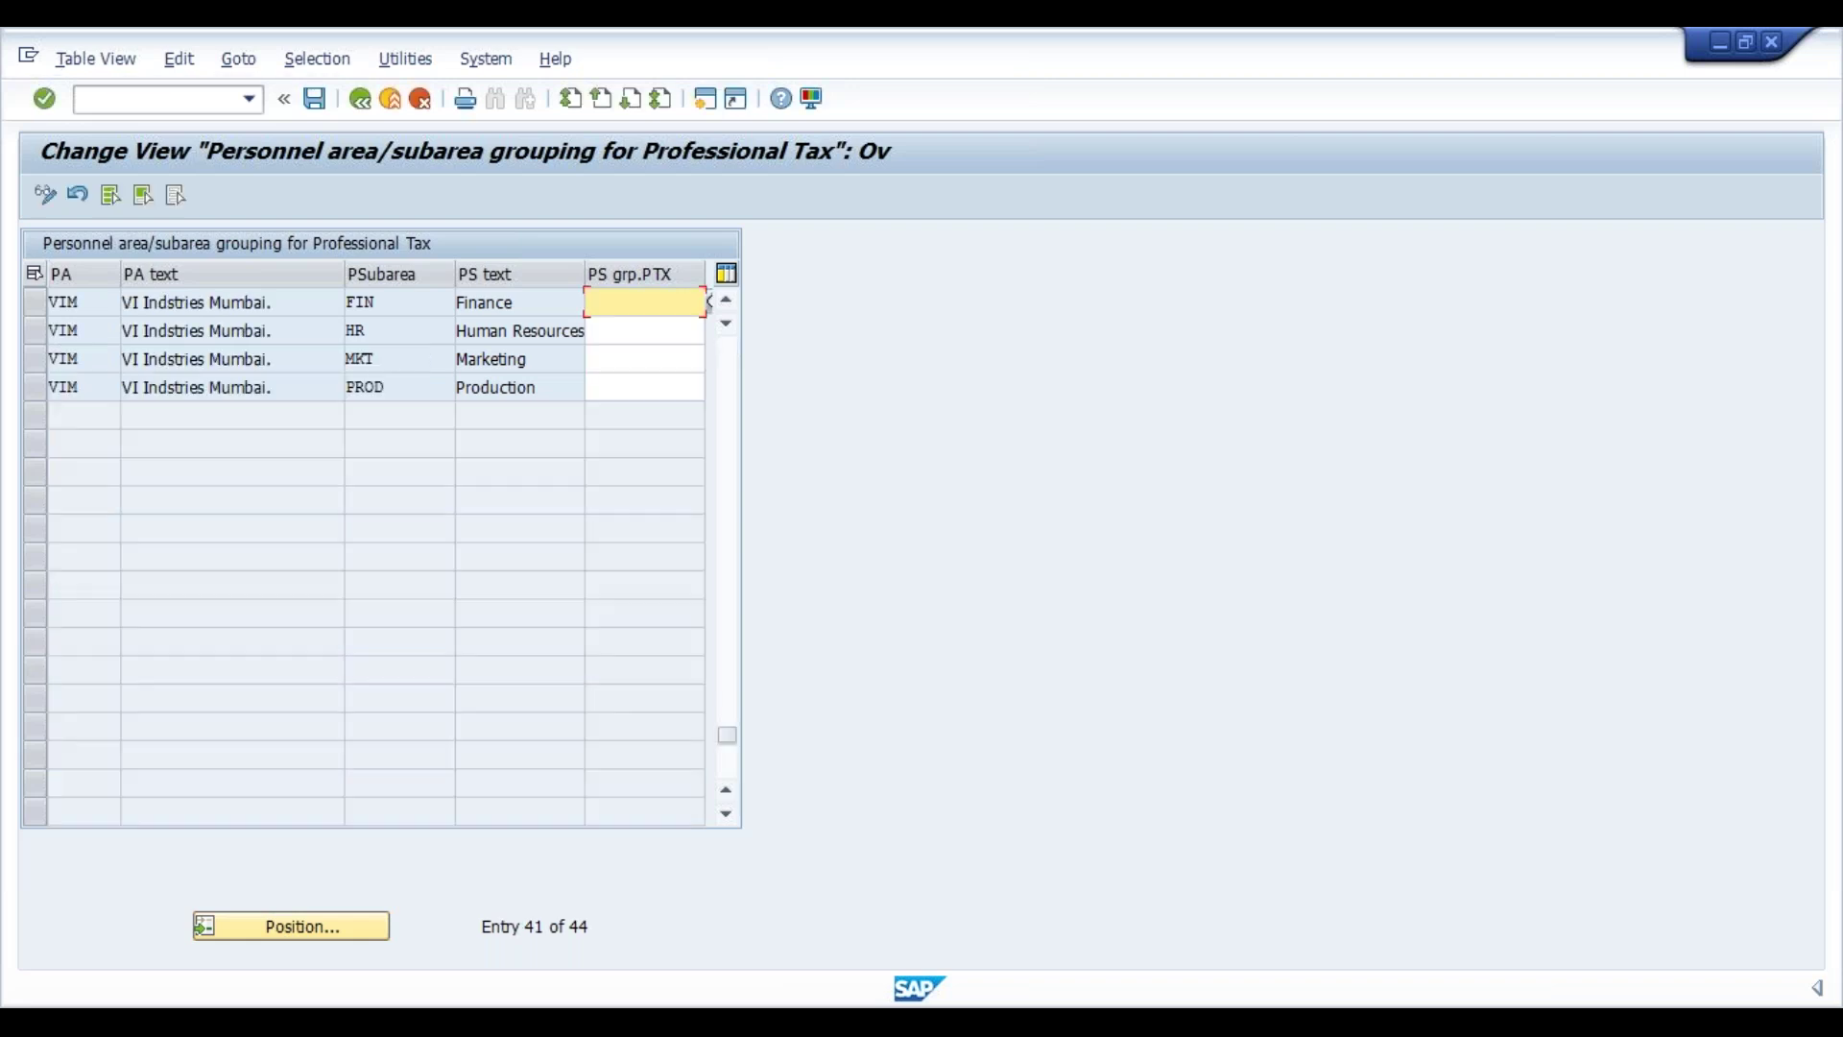
click(144, 305)
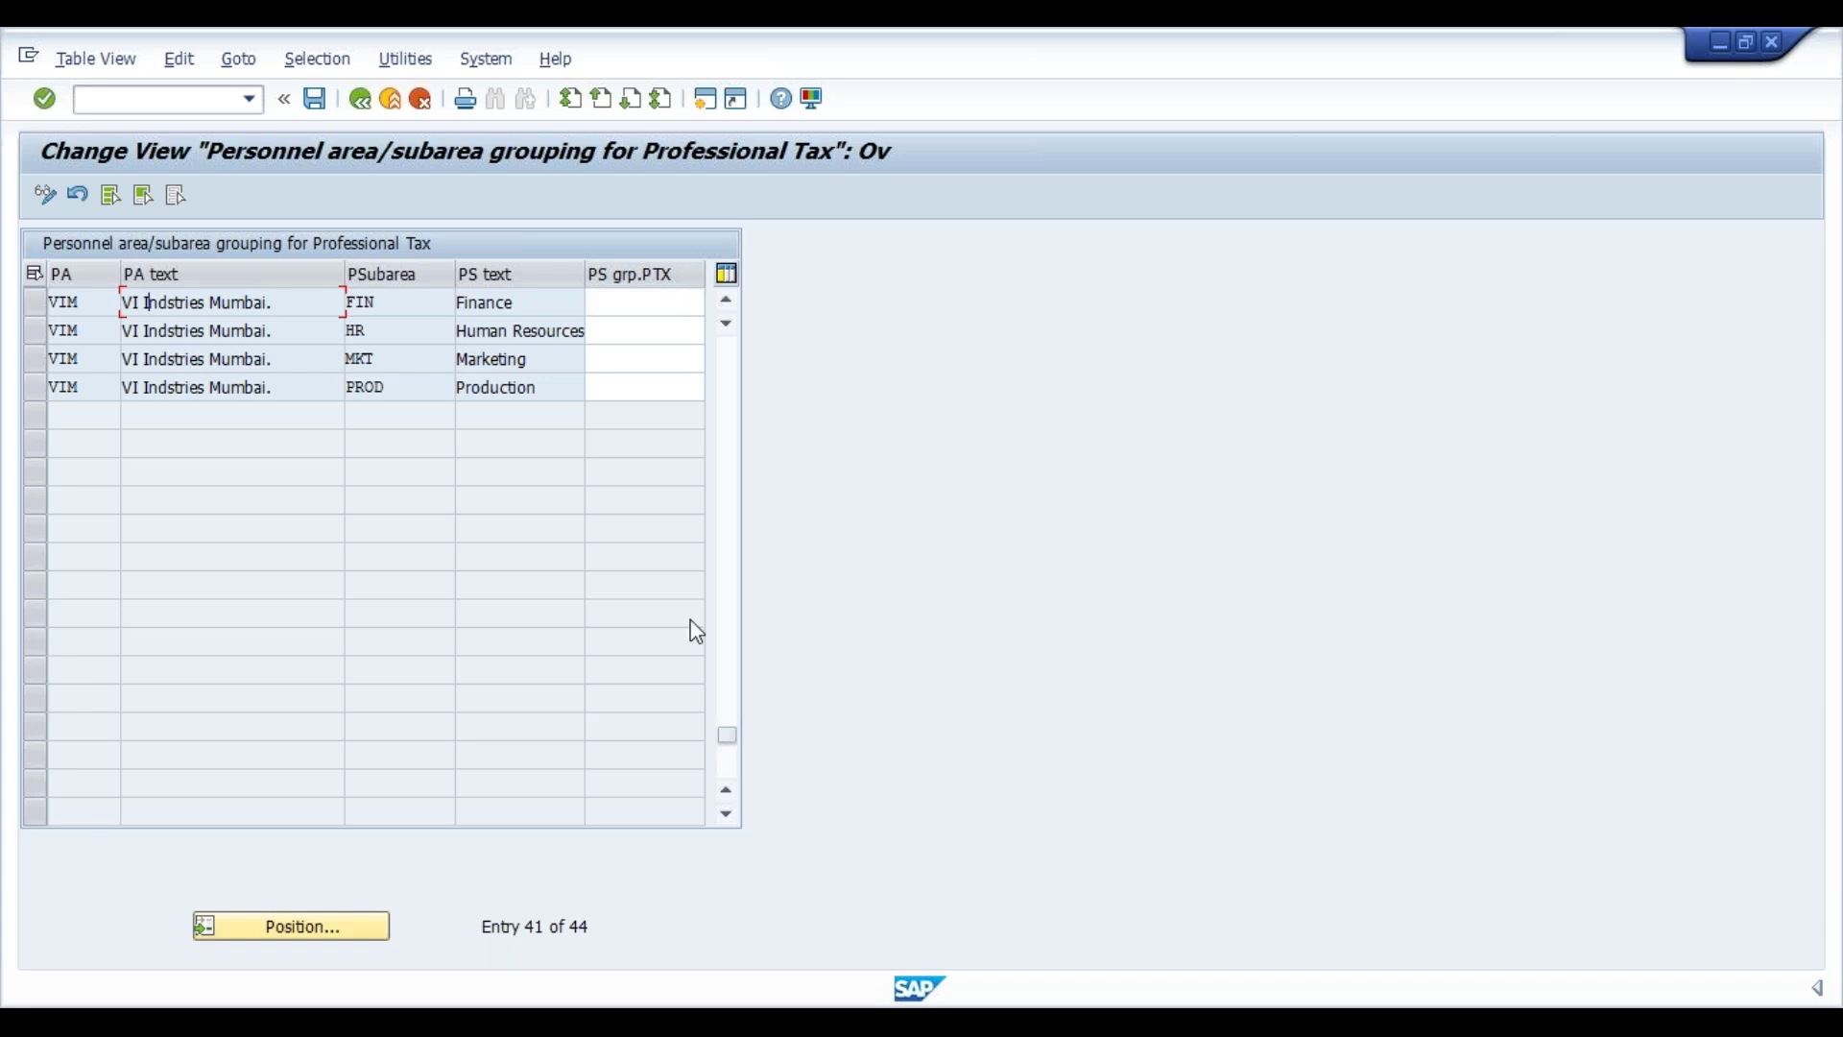
Step: Assign the Mumbai Mahanagar Nigam professional tax grouping (06) to the Finance subarea of personnel area VIM
click(662, 305)
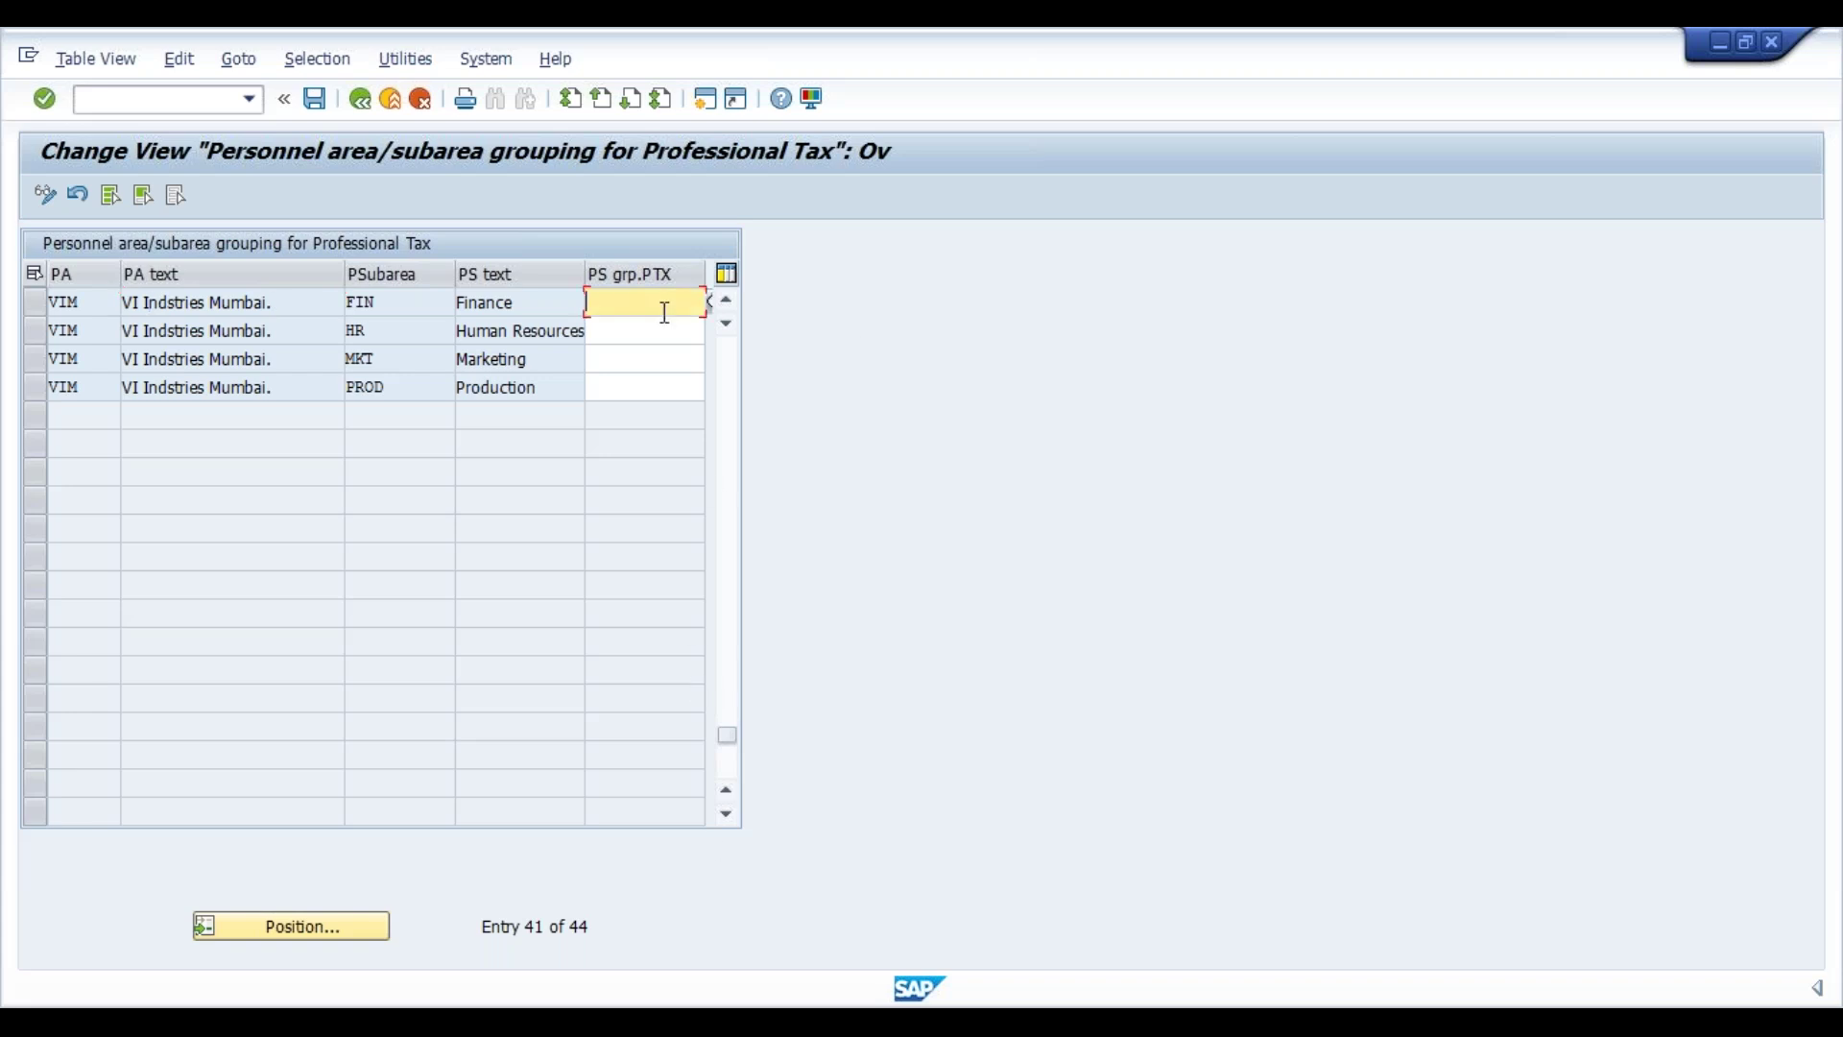
click(714, 307)
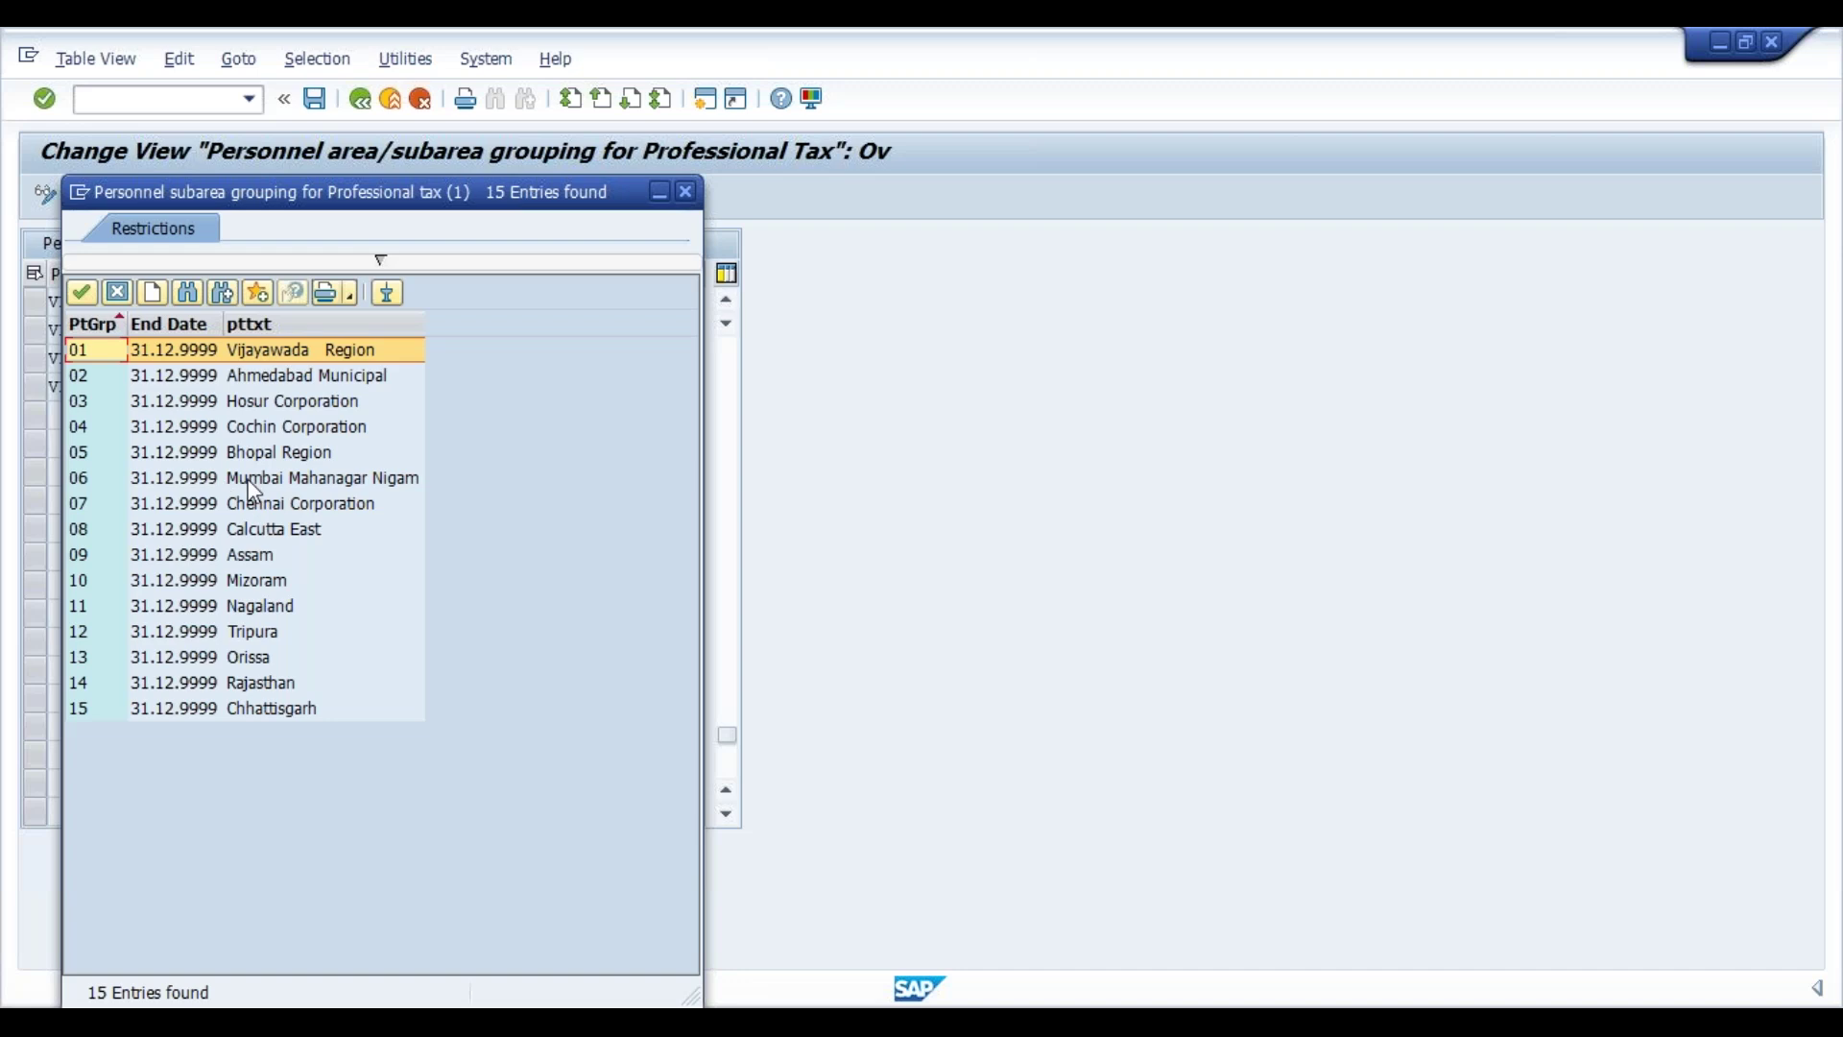
double_click(250, 480)
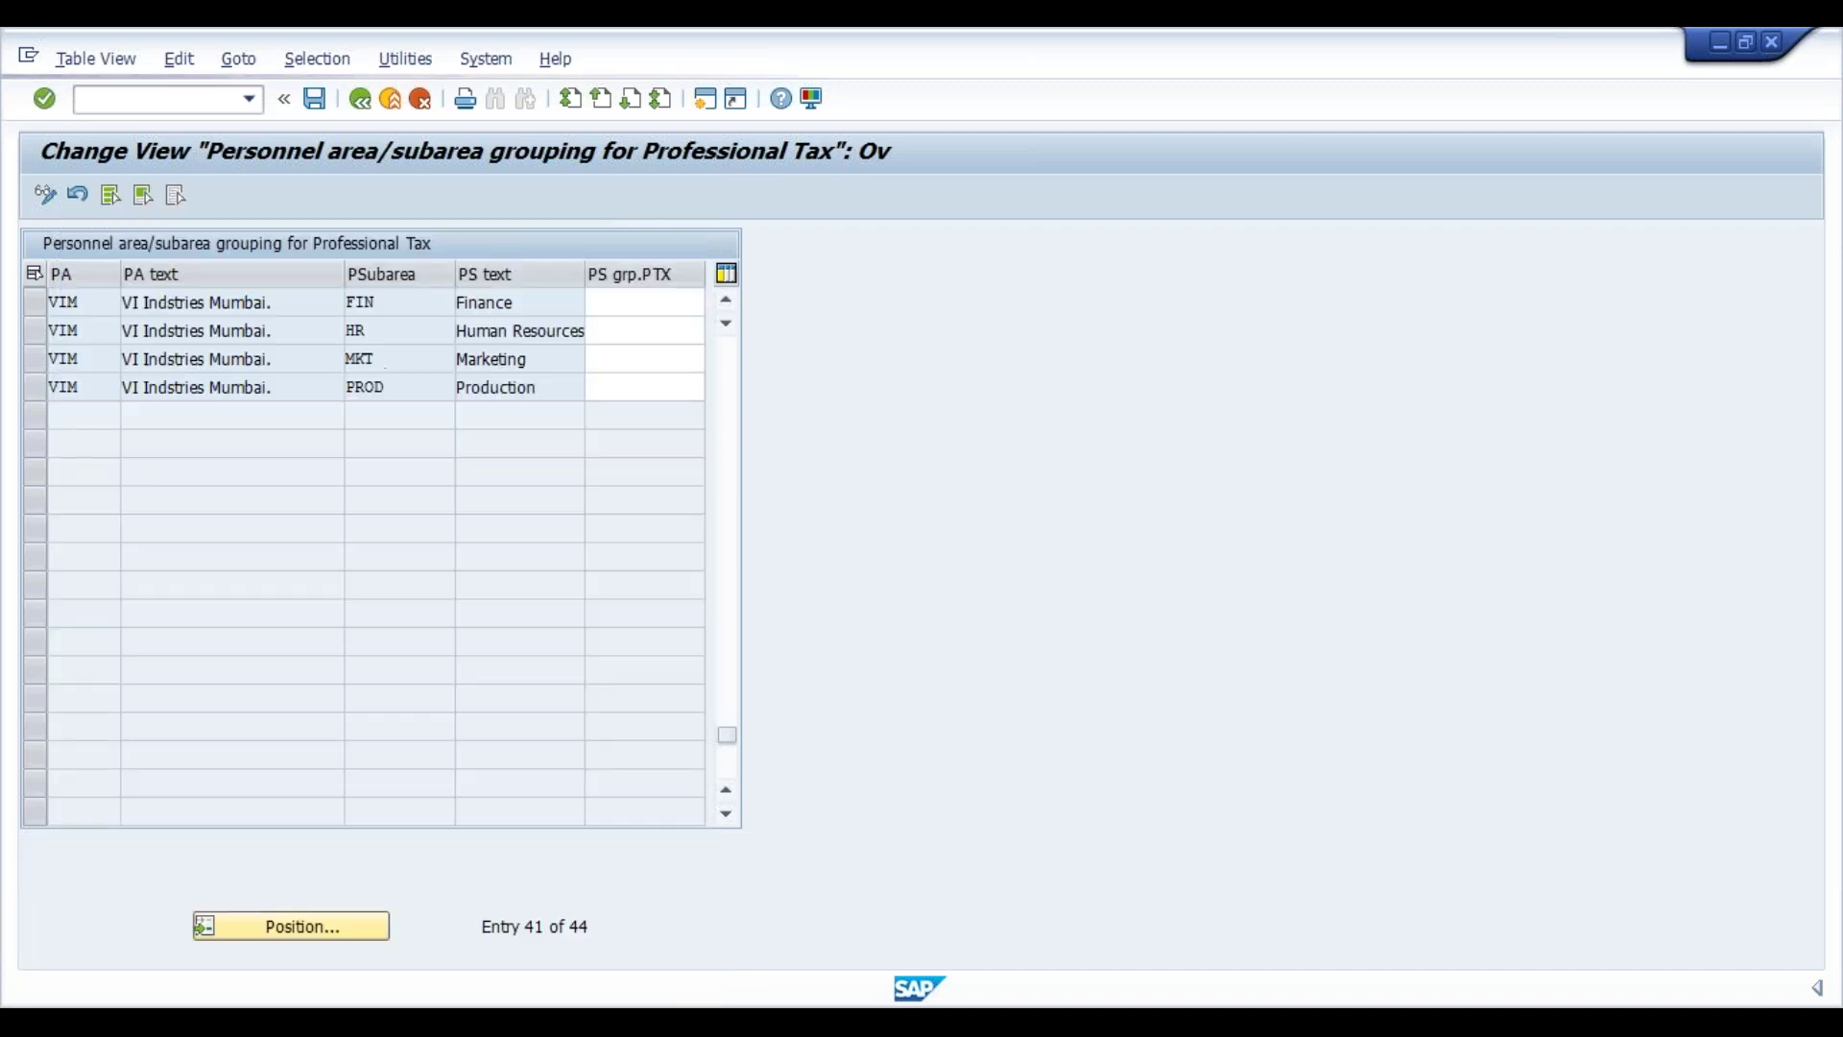
Step: Set the professional tax grouping to 06 for the Human Resources, Marketing and Production subareas of VIM
click(625, 347)
click(623, 334)
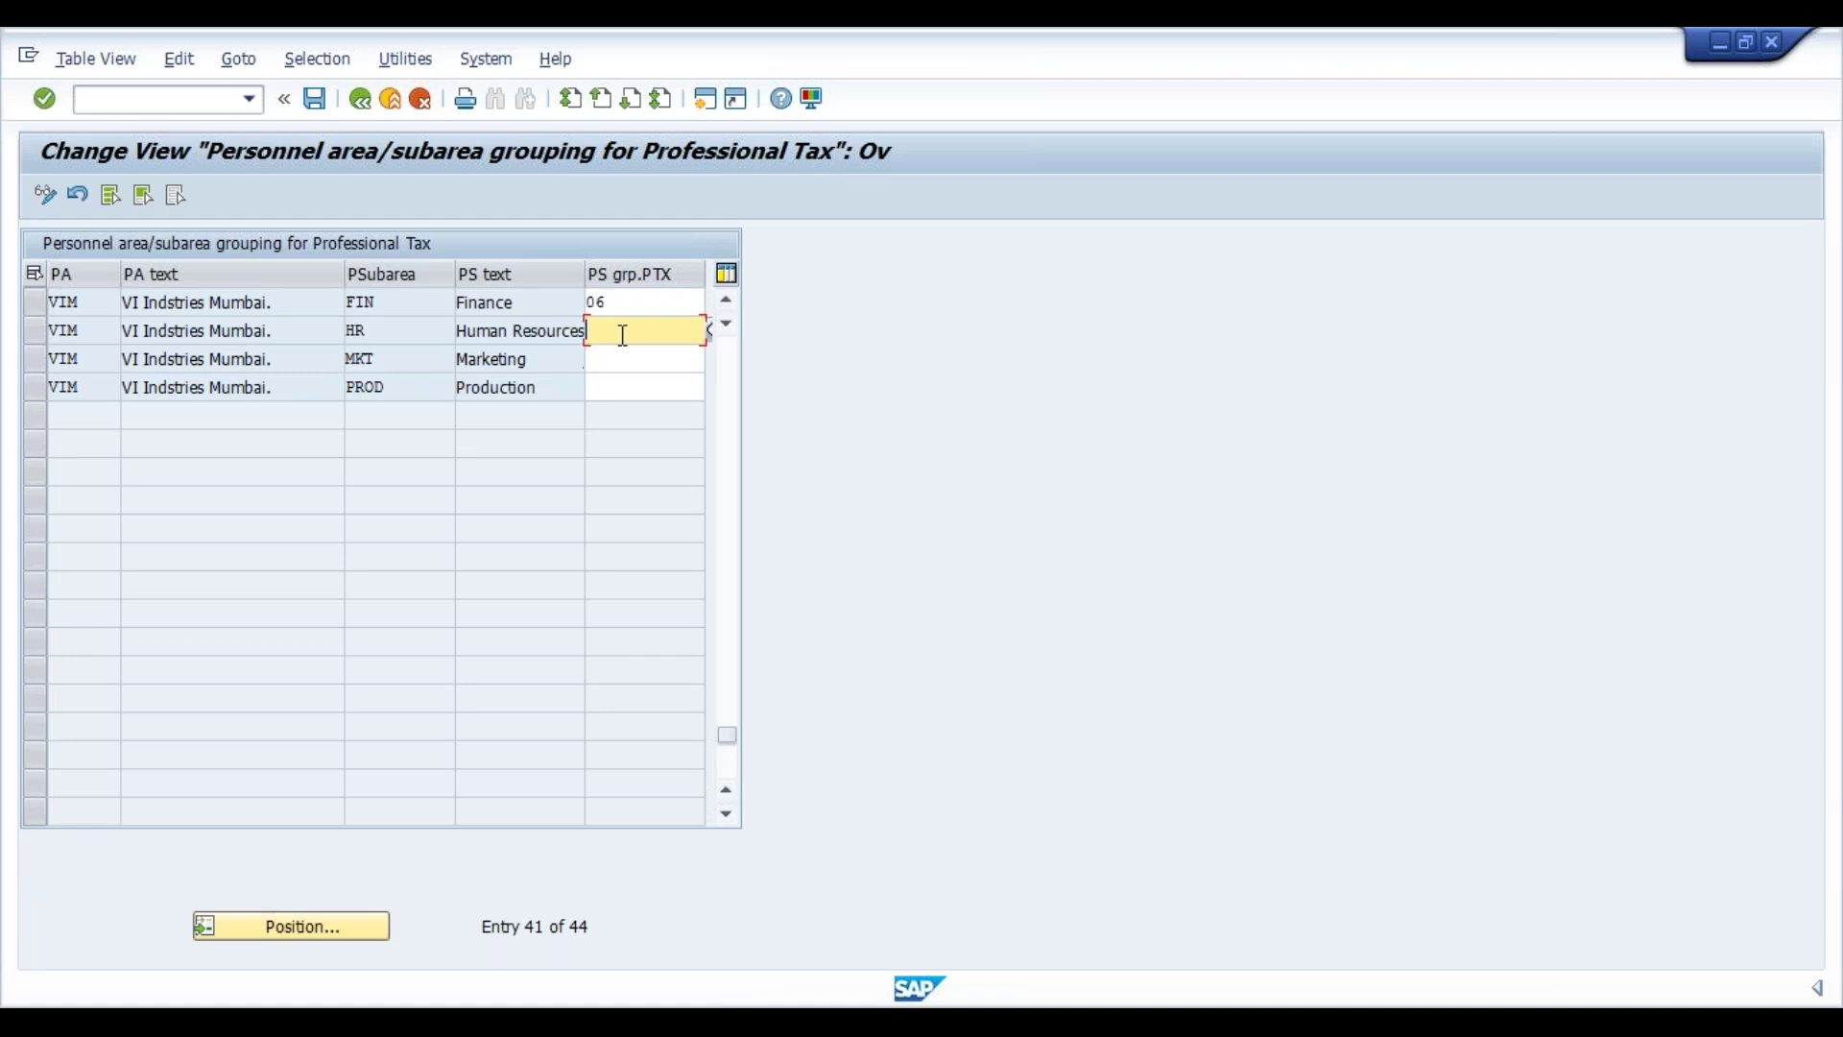
text(06)
key(Tab)
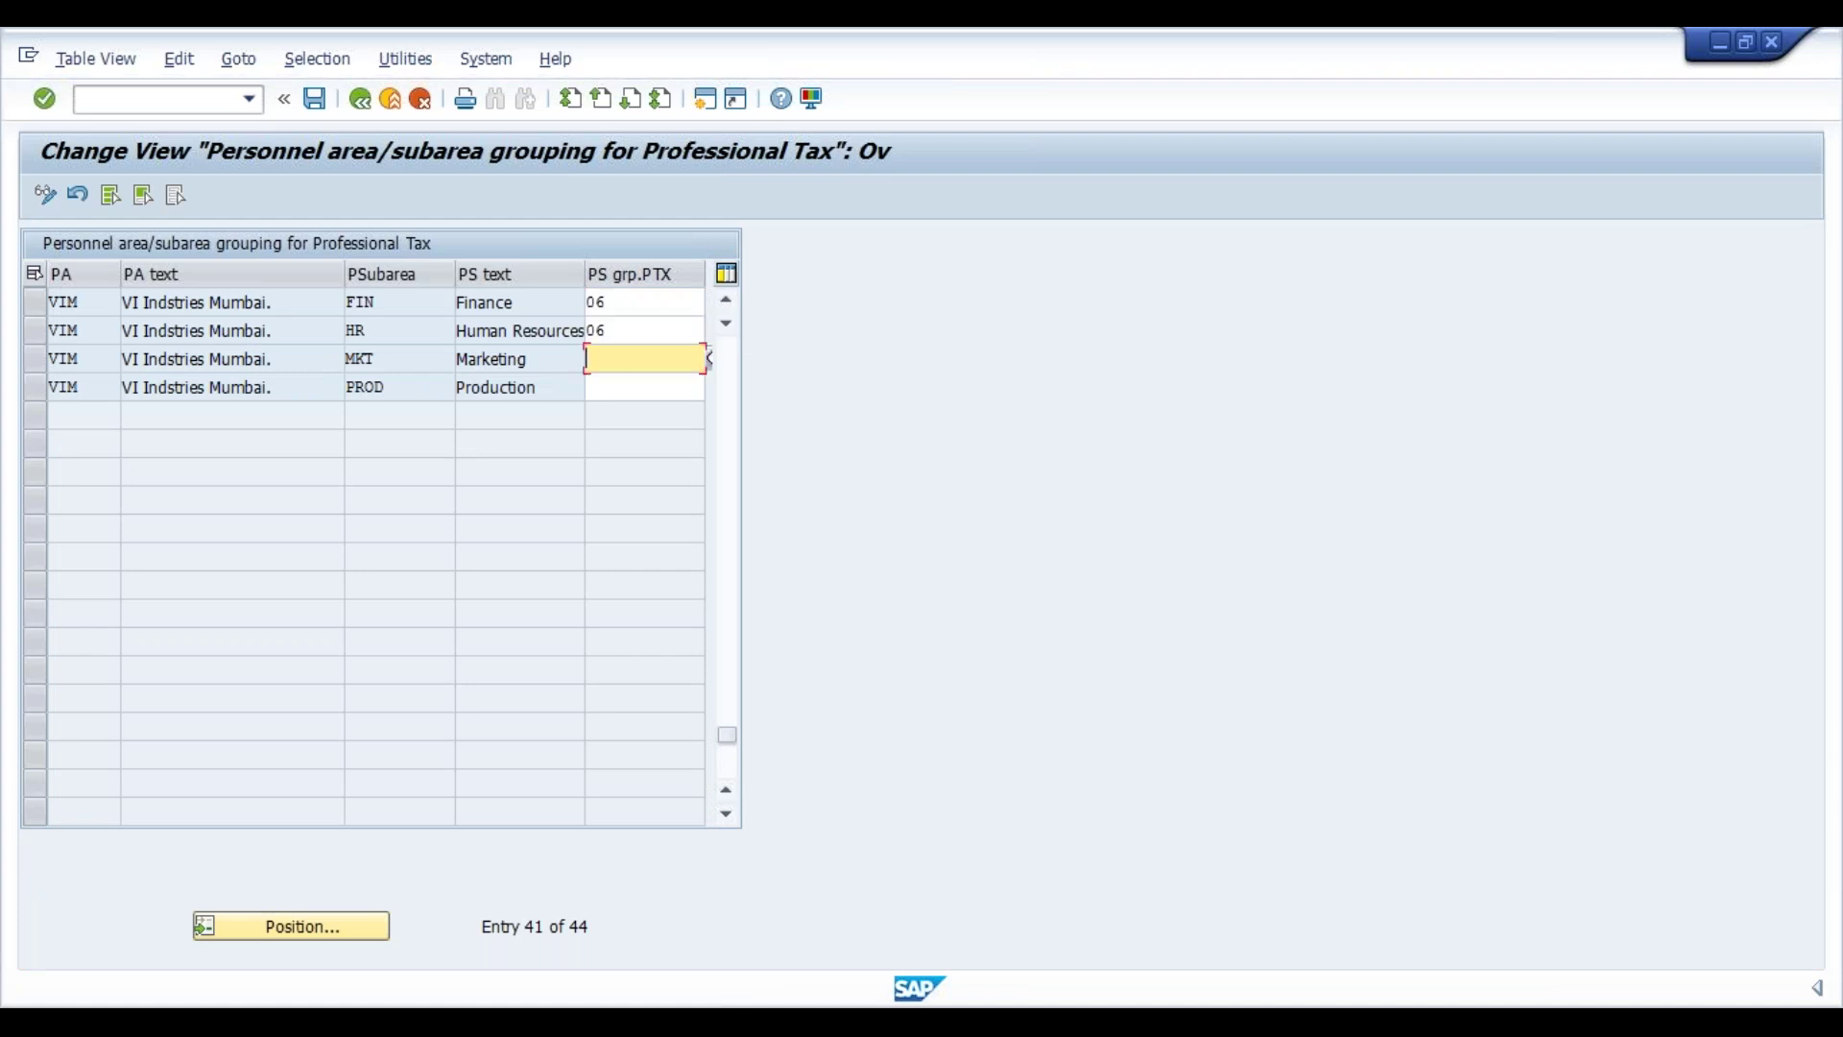
text(06)
key(Tab)
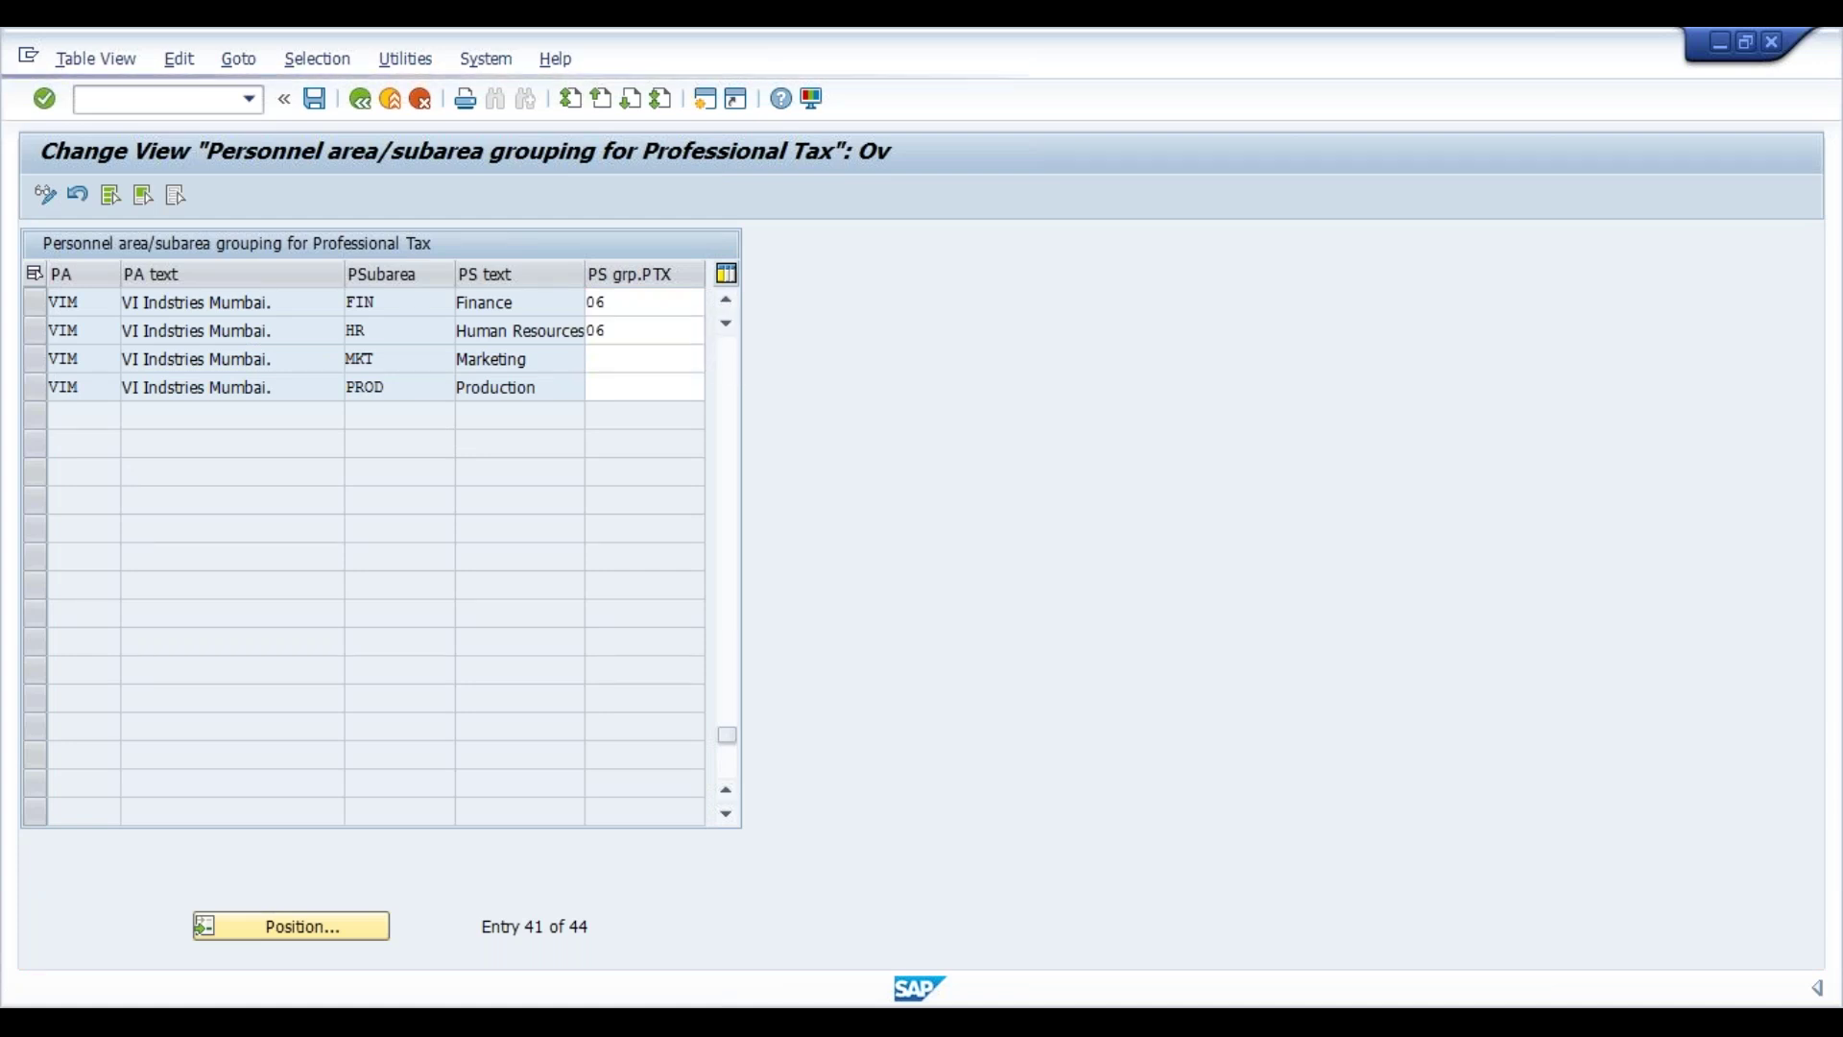
text(06)
key(Return)
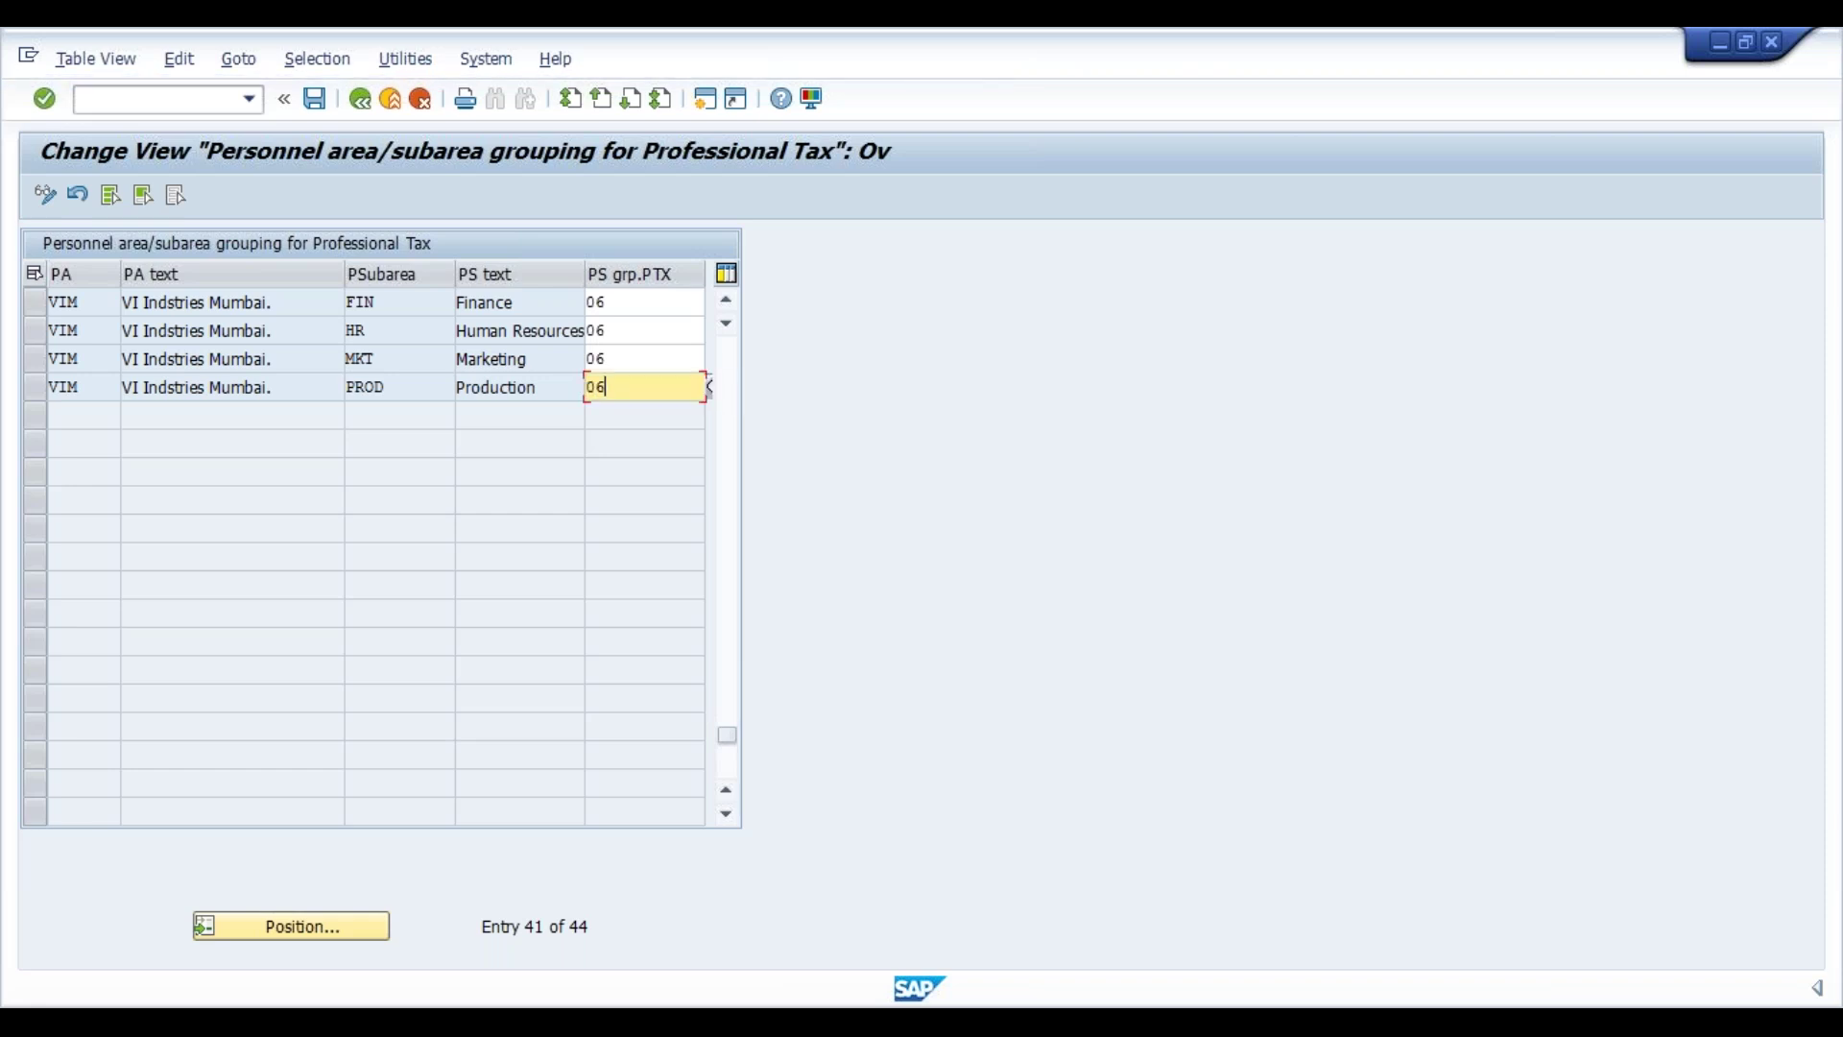
Step: Save the grouping assignments to the VI Industries customizing request and return to the implementation guide
key(ctrl+s)
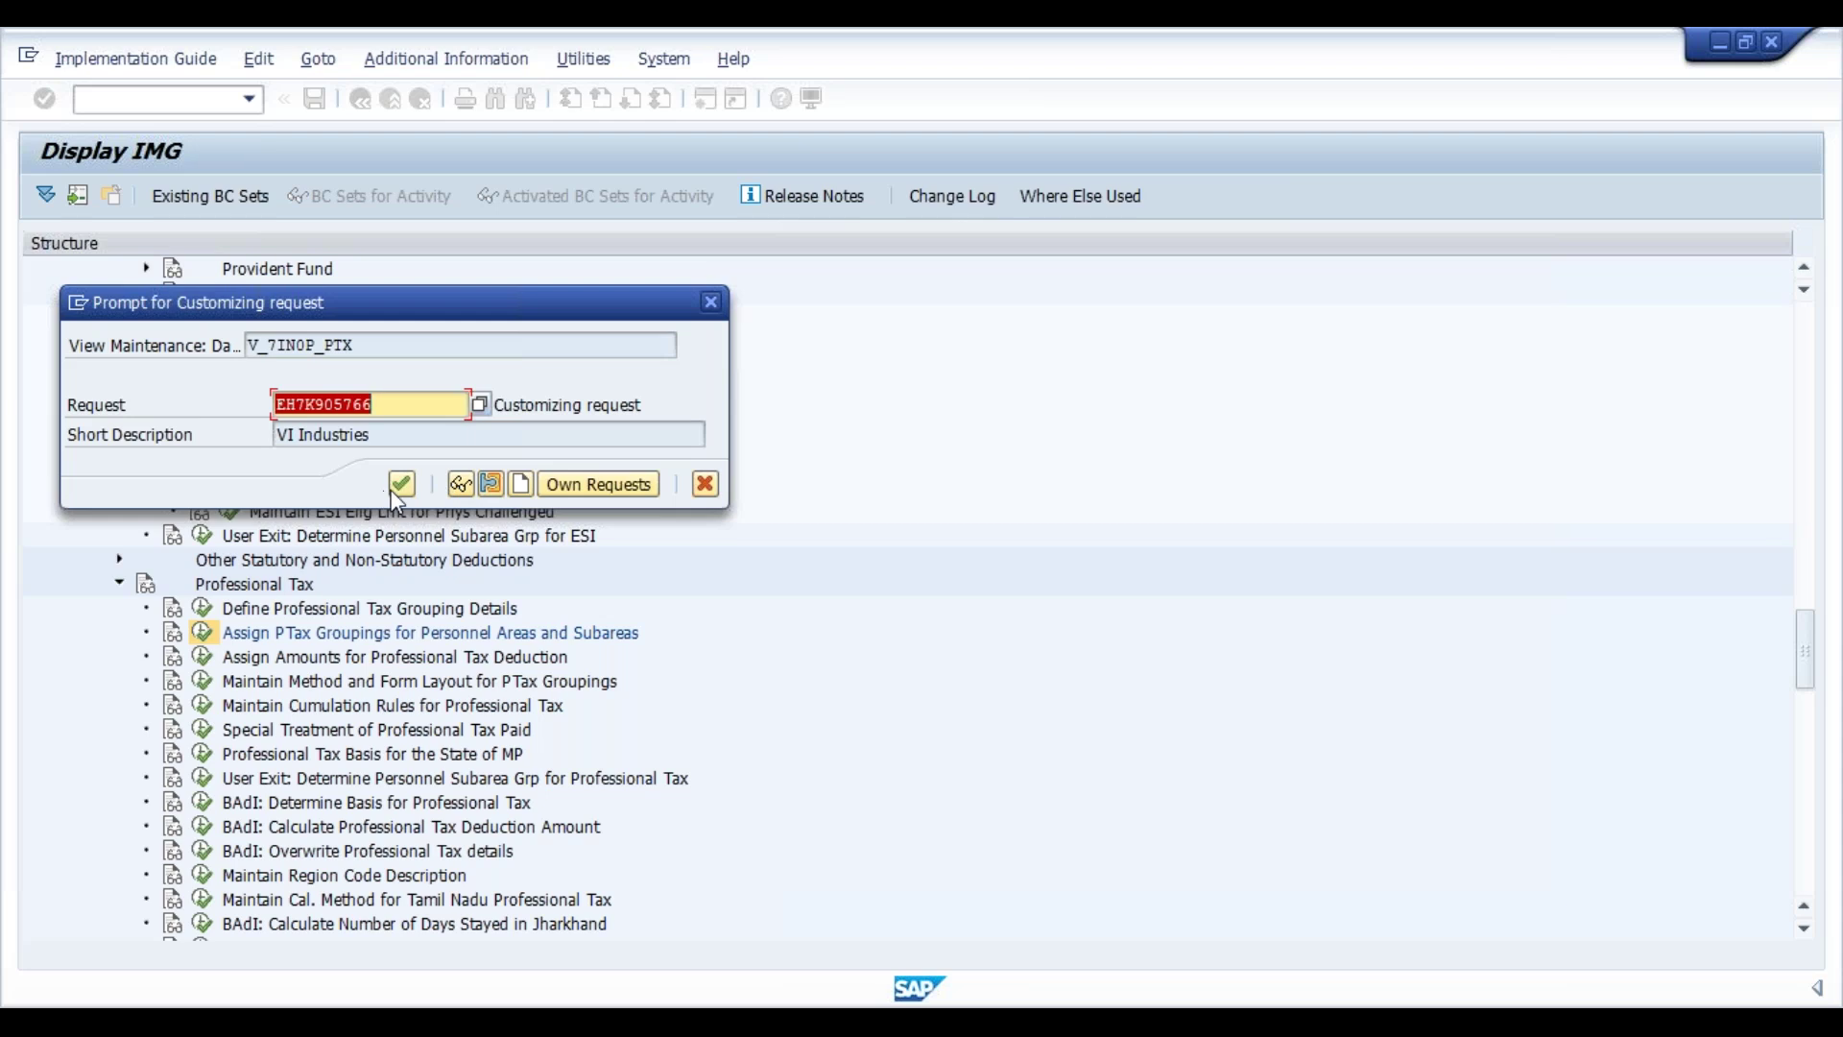
click(401, 483)
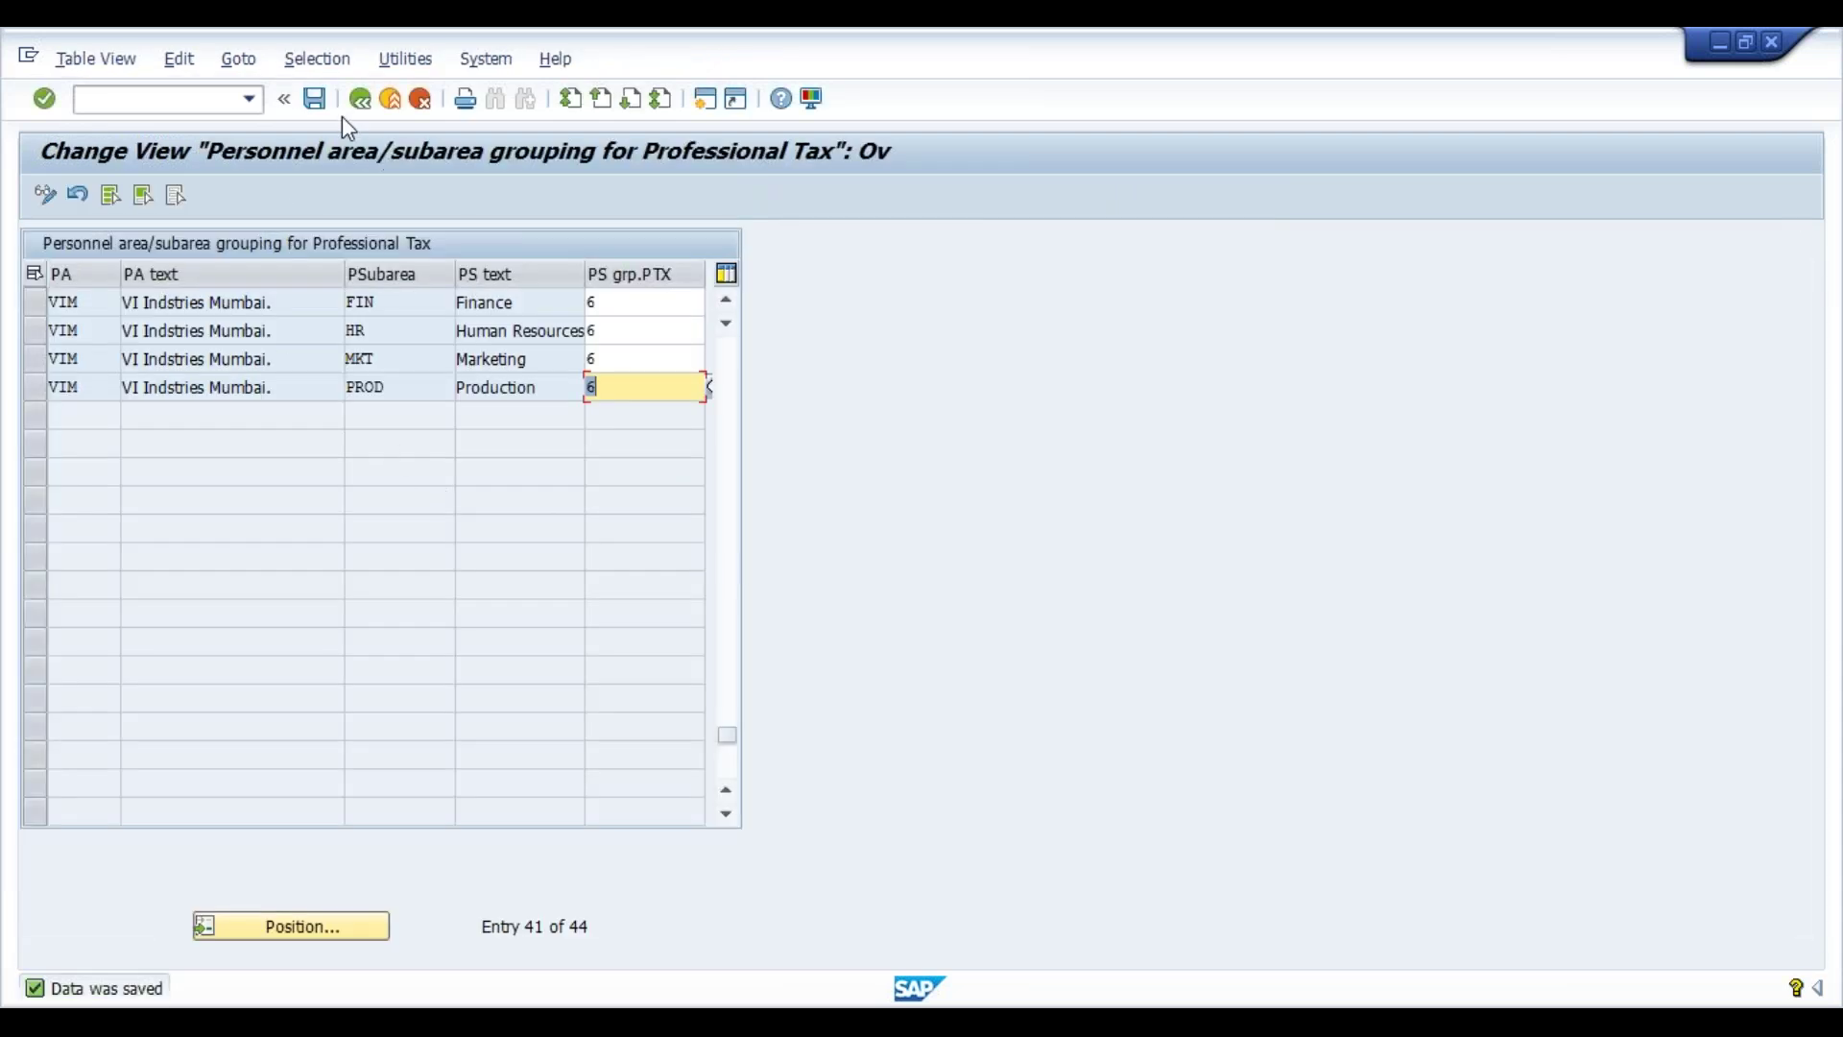
click(364, 100)
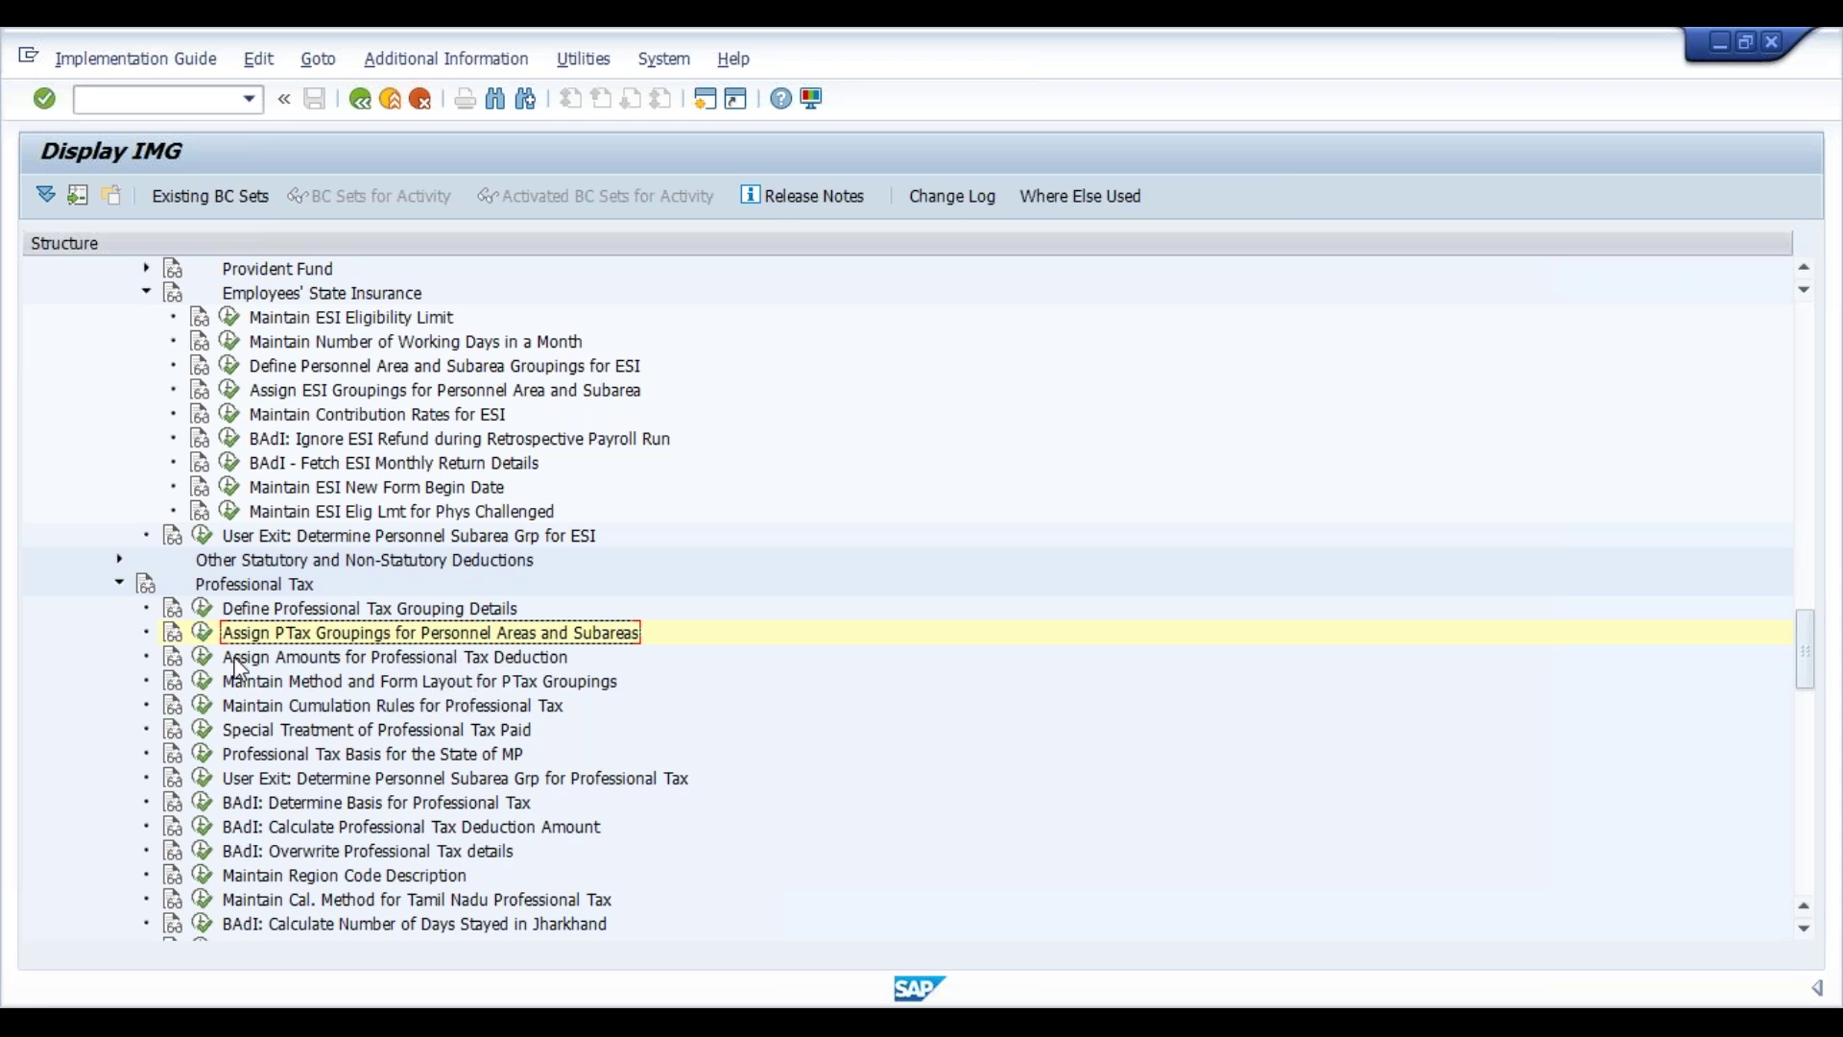
Step: Open Assign Amounts for Professional Tax Deduction, examine the range ends and tax amounts of the first AP01 slabs, and return to the implementation guide
click(203, 658)
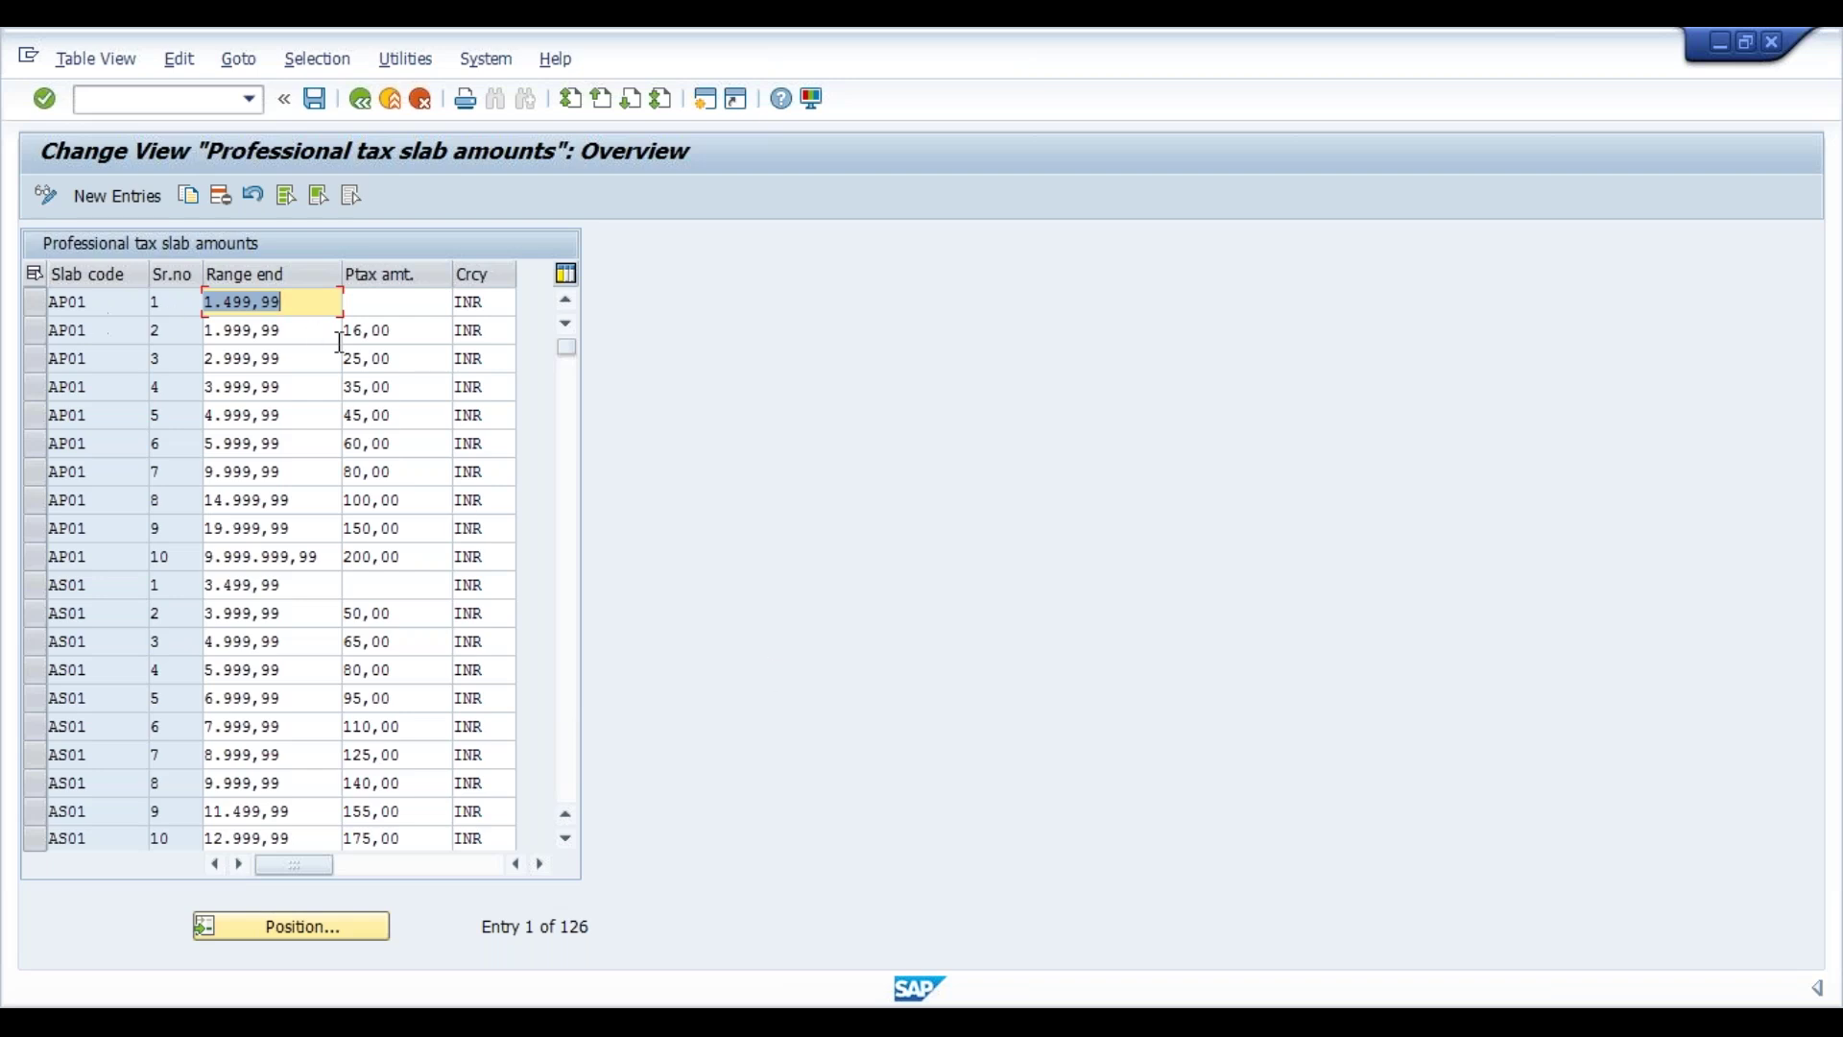
click(302, 322)
drag(297, 299, 204, 300)
click(409, 296)
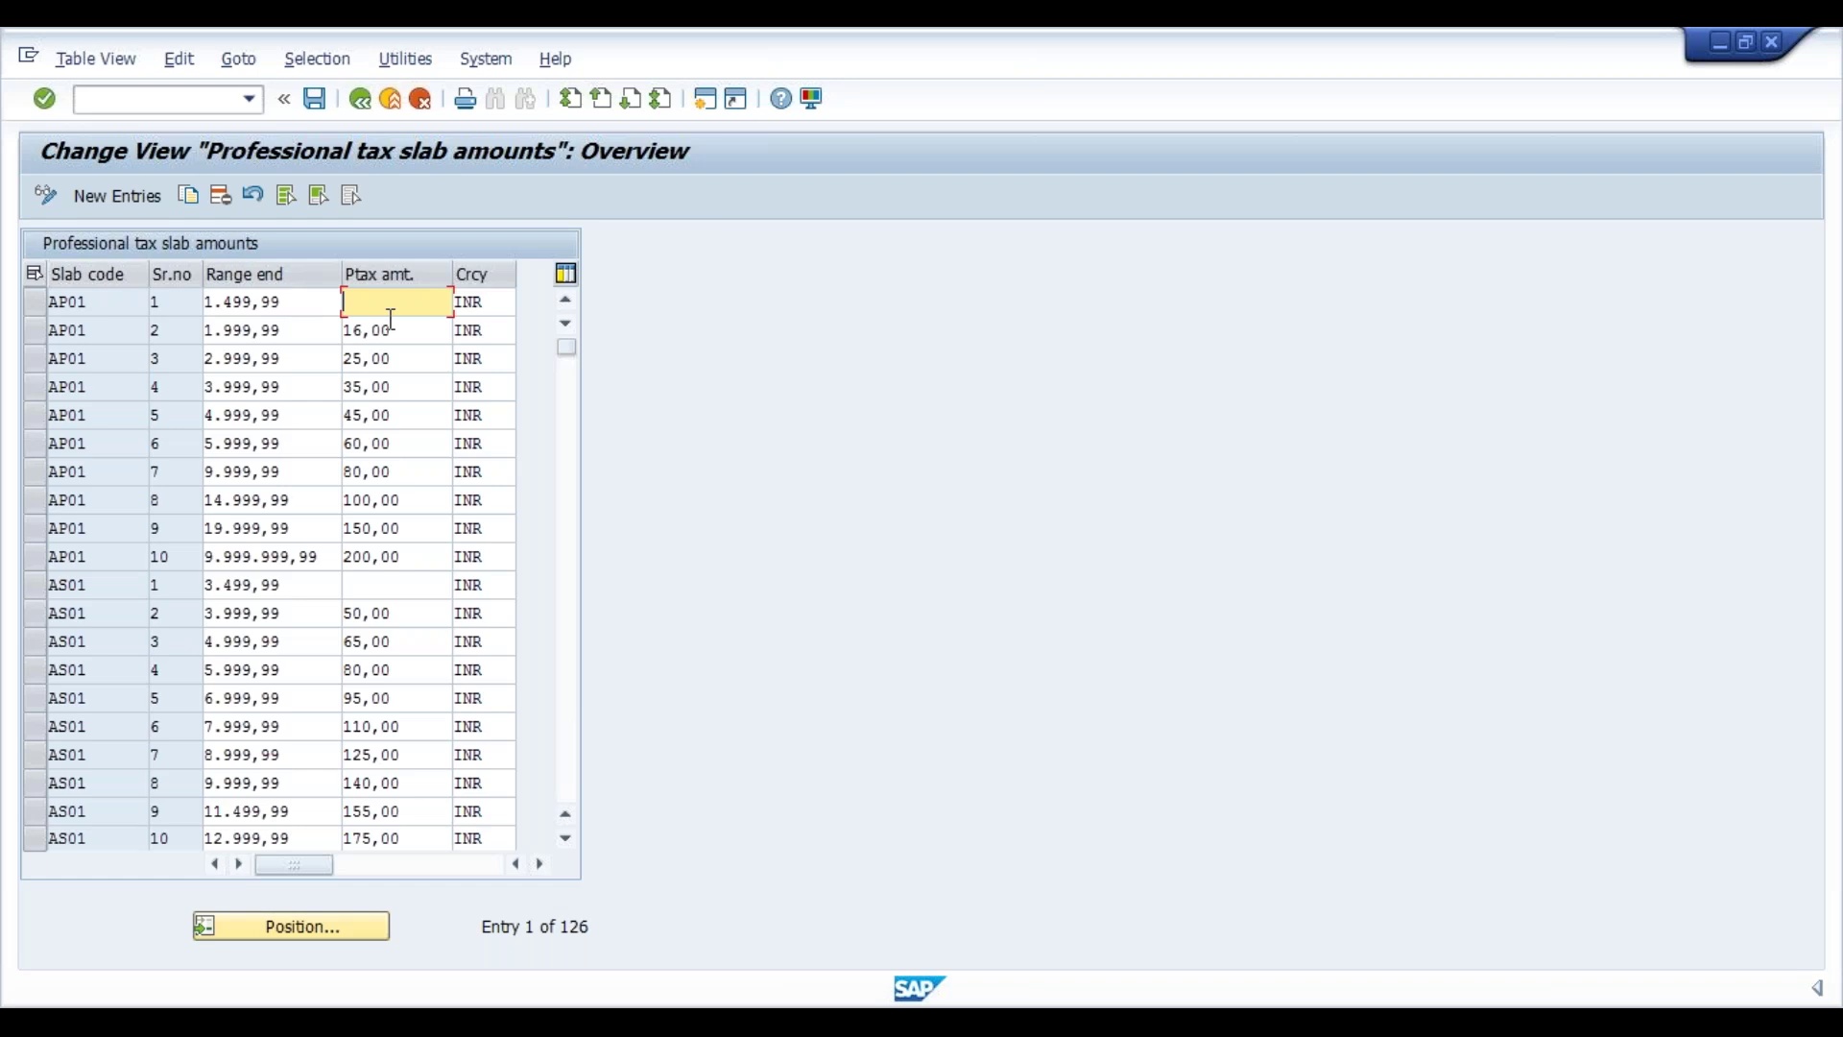
key(Down)
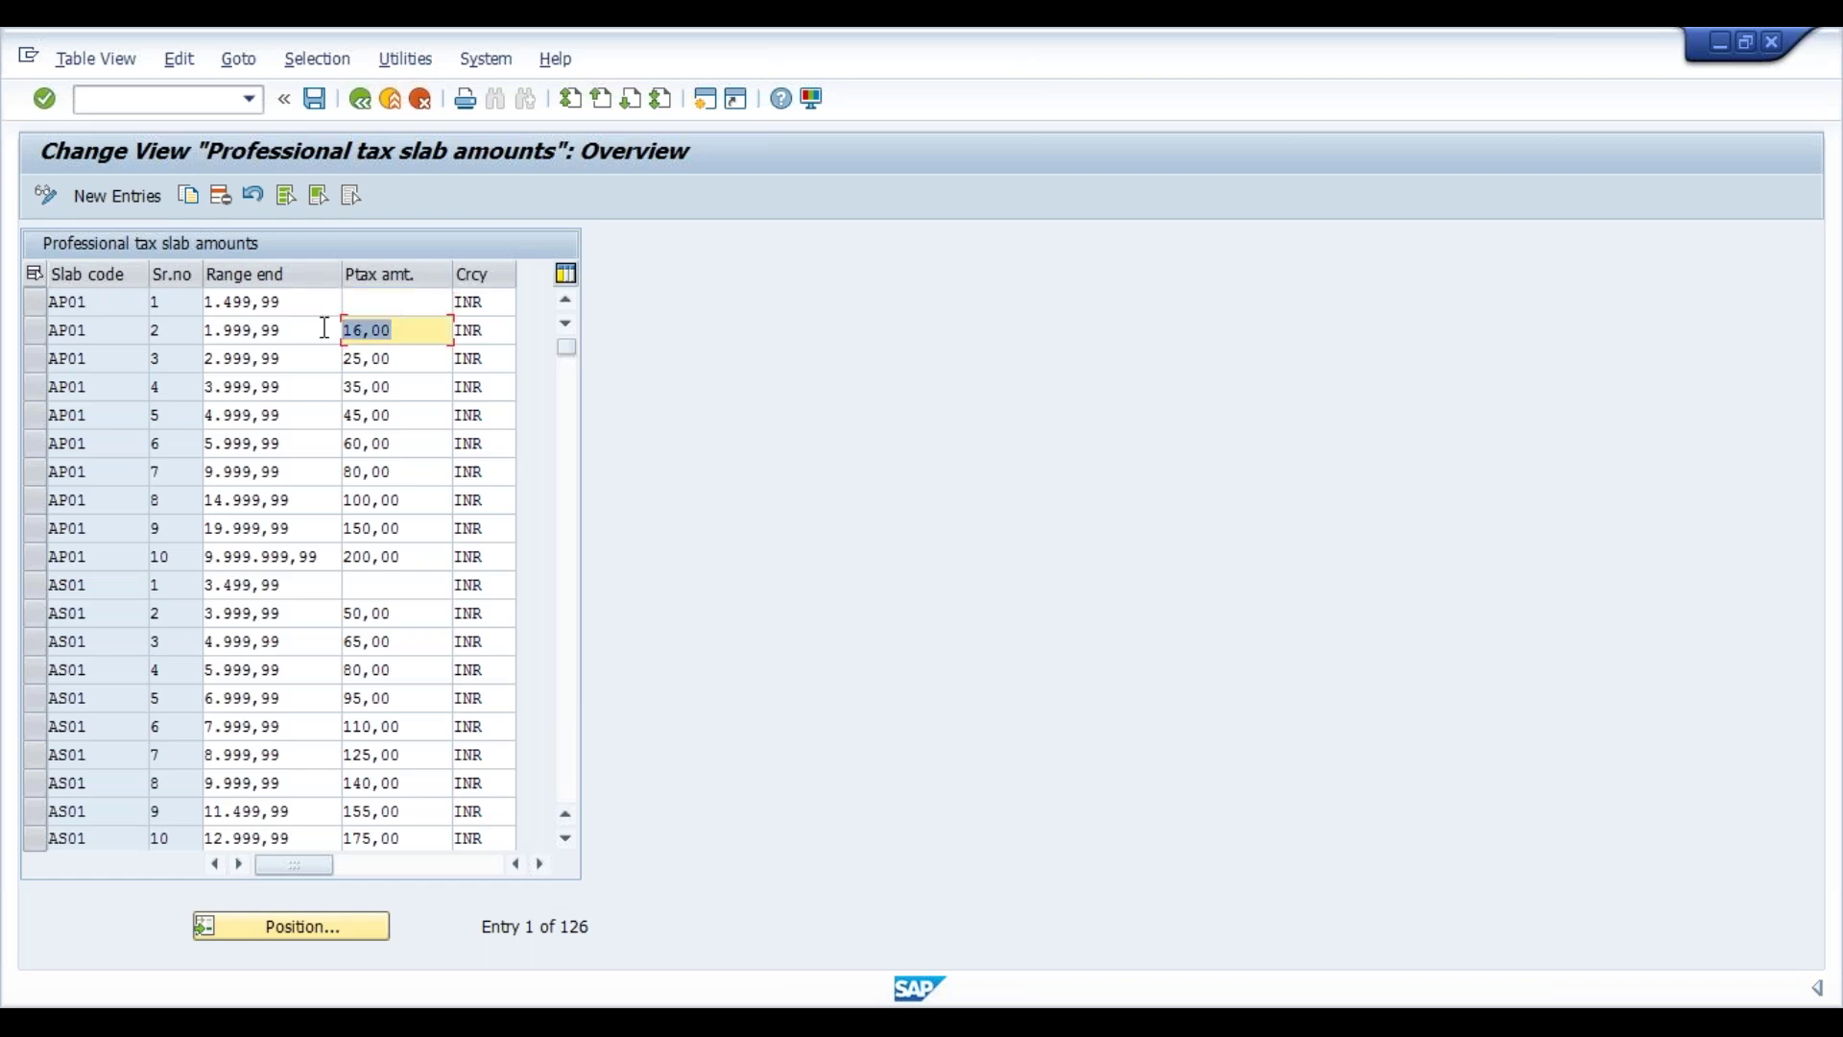
click(311, 365)
drag(312, 366, 442, 364)
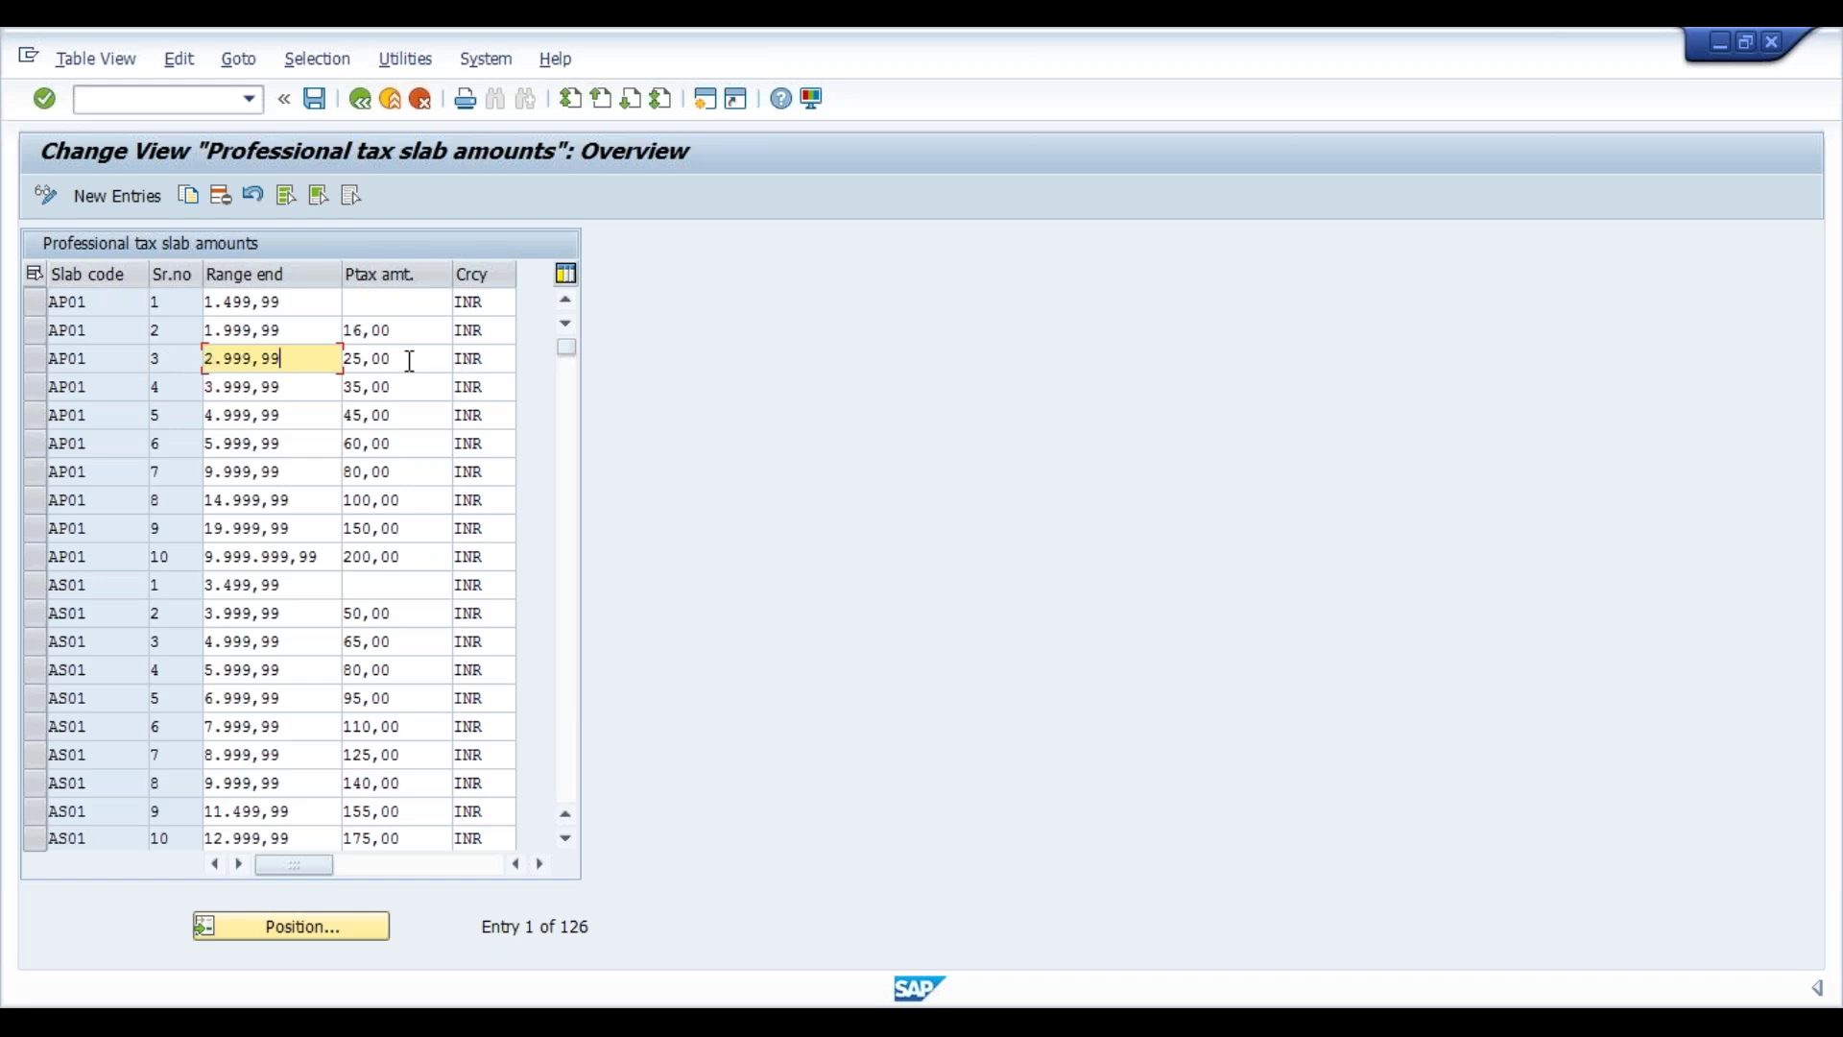
click(404, 349)
drag(403, 348, 331, 357)
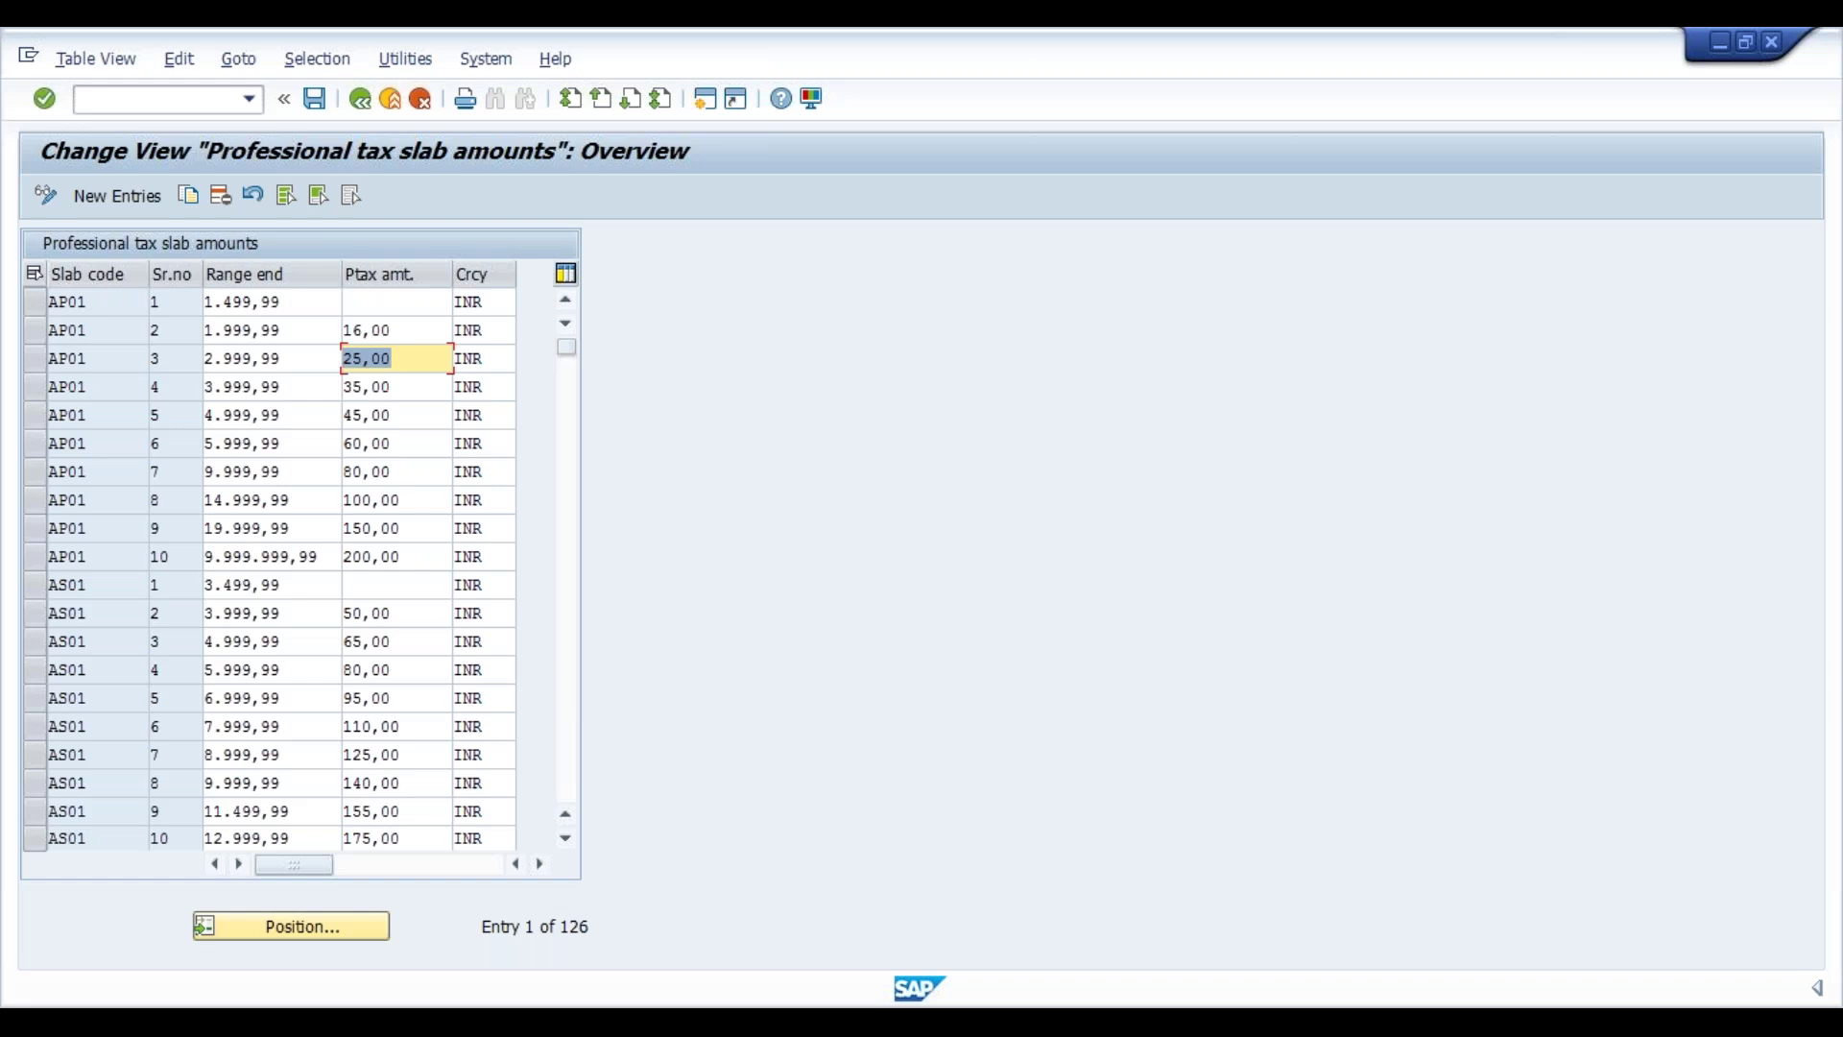
click(360, 99)
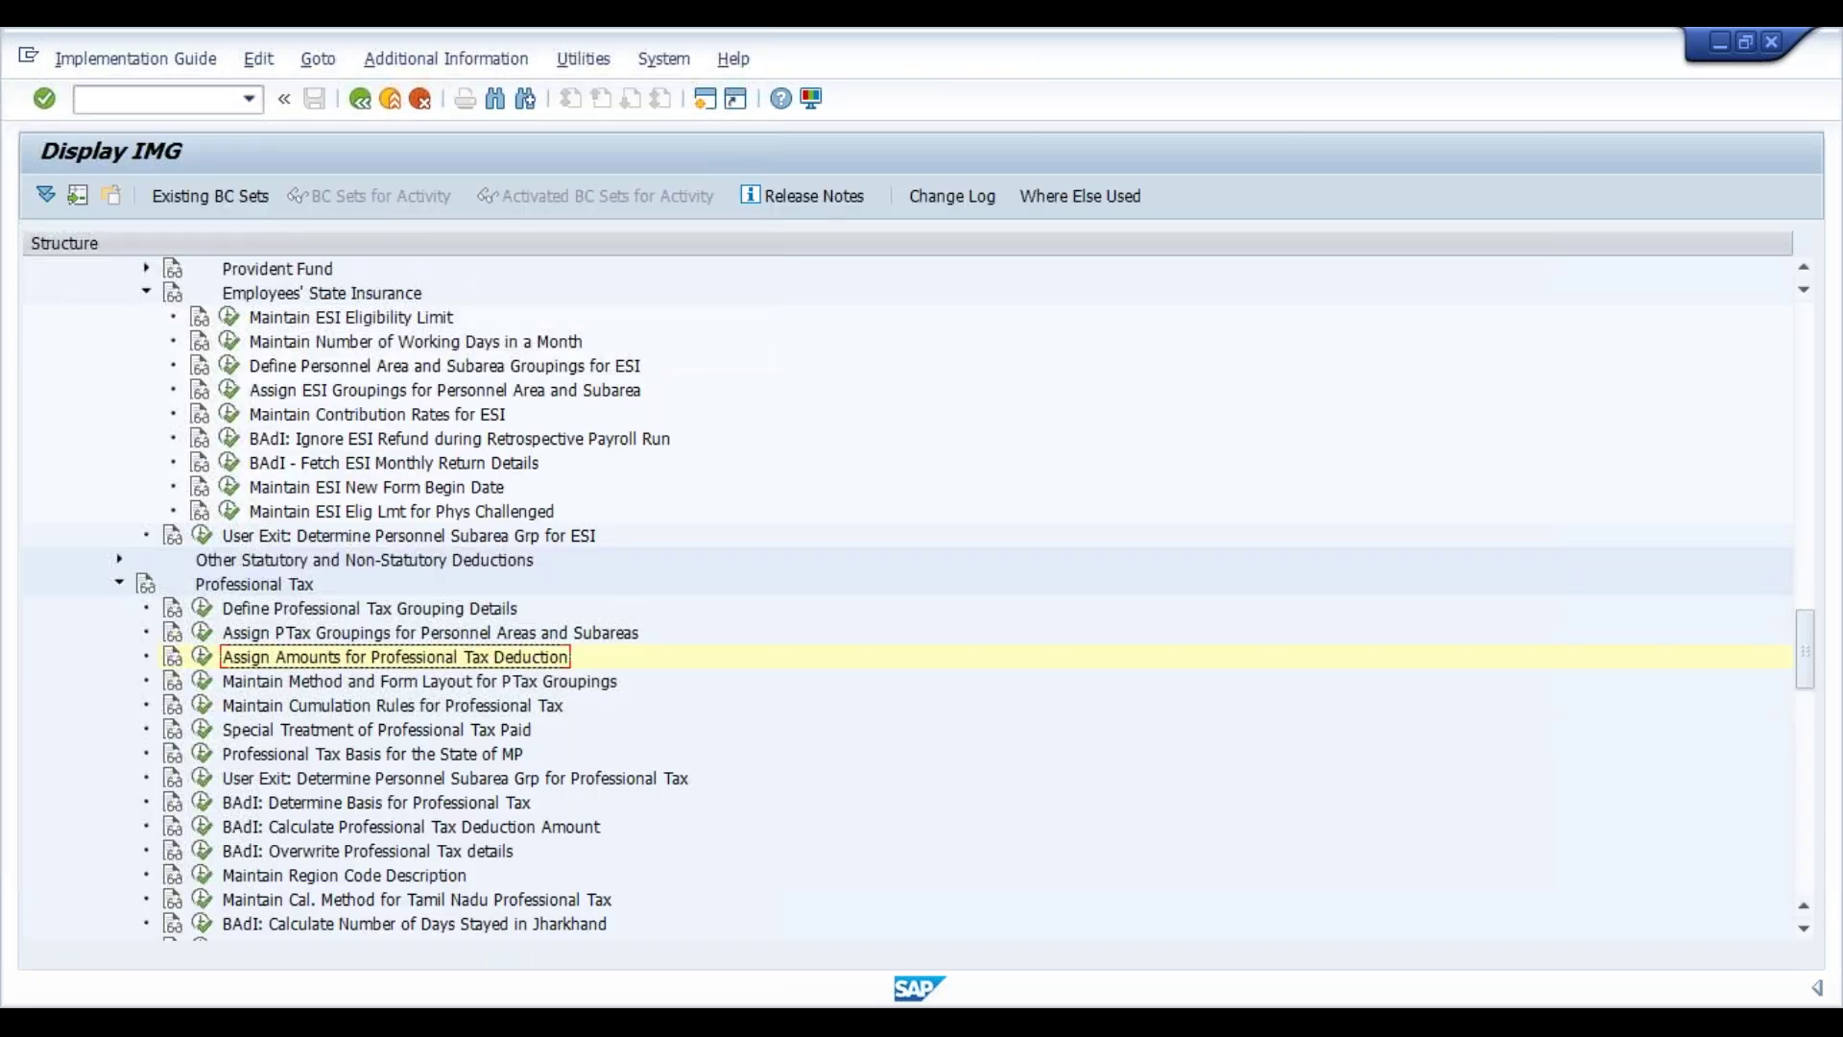